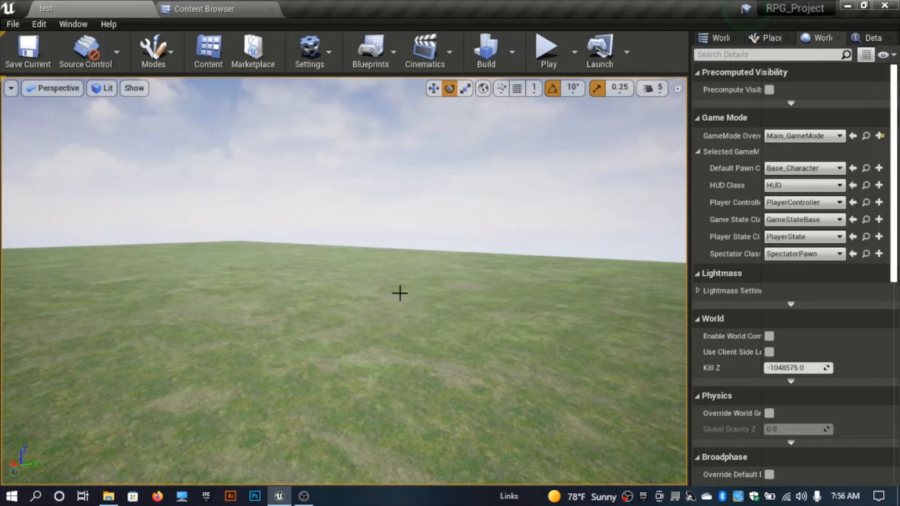
# Step: Play the level and test the character's walking and jumping
pyautogui.hotkey('alt', 'p')
pyautogui.click(400, 293)
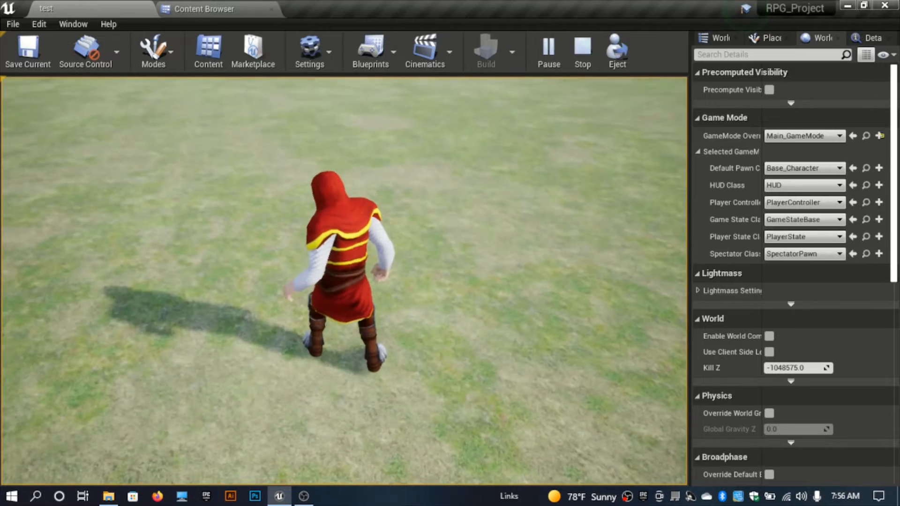
pyautogui.press('a')
pyautogui.press('space')
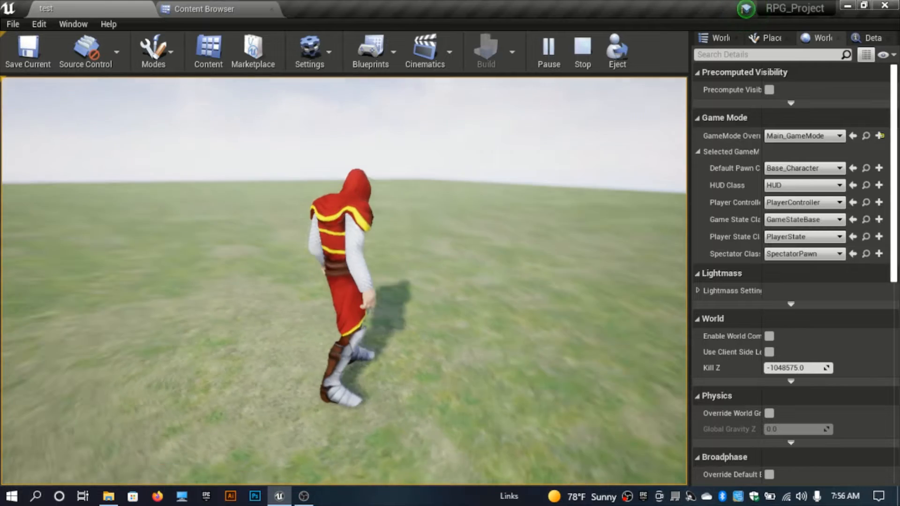
pyautogui.press('space')
pyautogui.press('w')
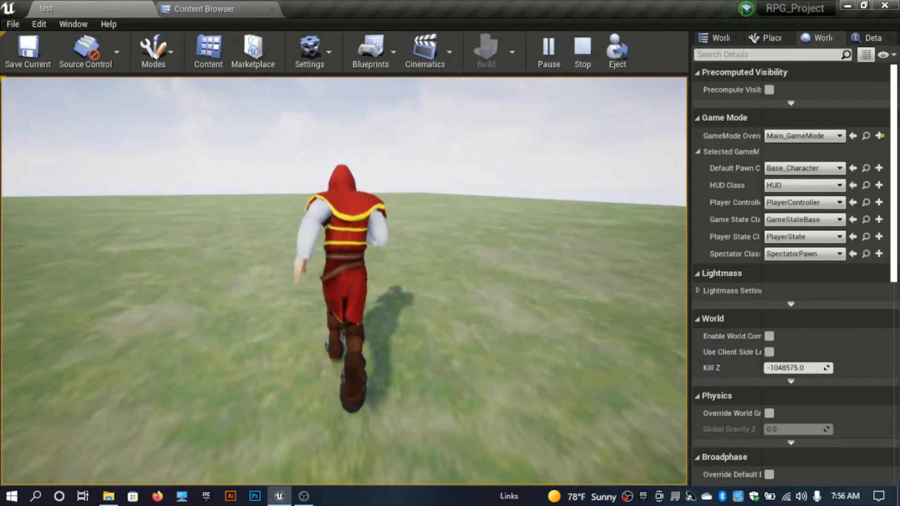
pyautogui.press('space')
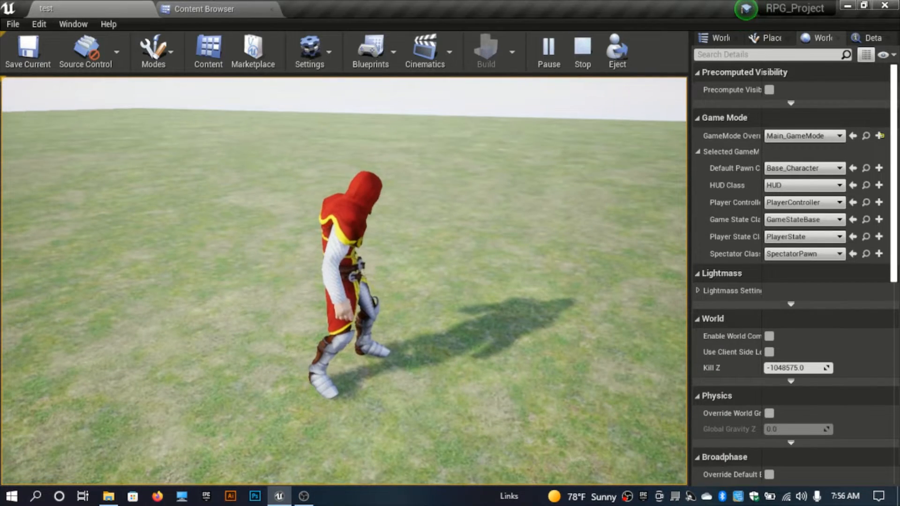
pyautogui.press('Escape')
# Step: Open the Base_Character blueprint from the Blueprints > Characters content folder
pyautogui.click(206, 40)
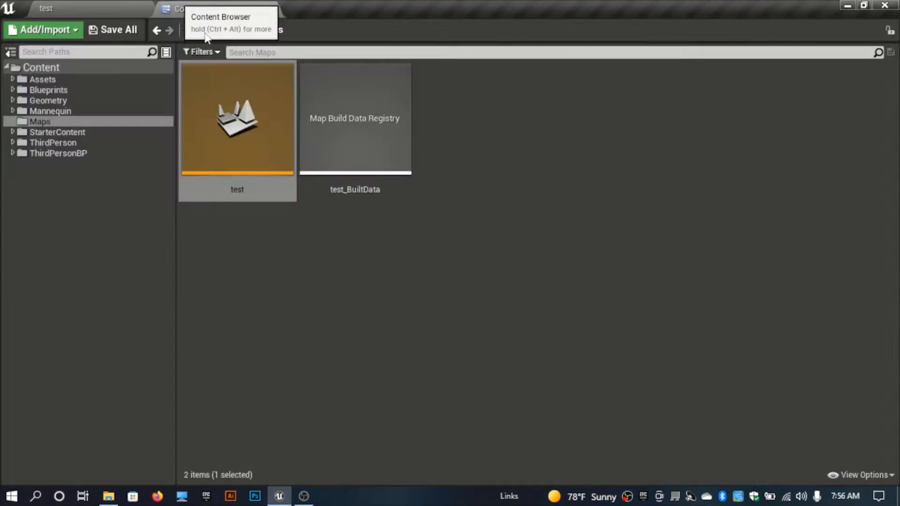
pyautogui.click(316, 271)
pyautogui.click(218, 30)
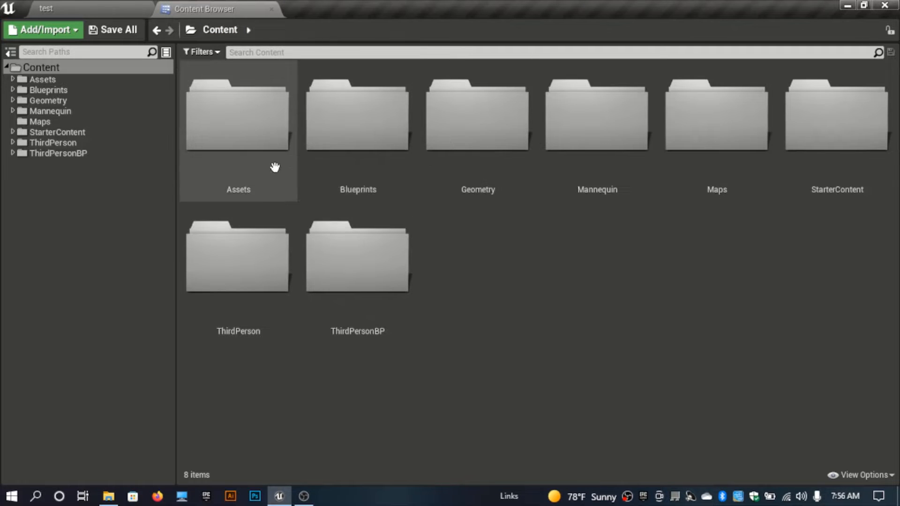
pyautogui.doubleClick(363, 155)
pyautogui.doubleClick(402, 170)
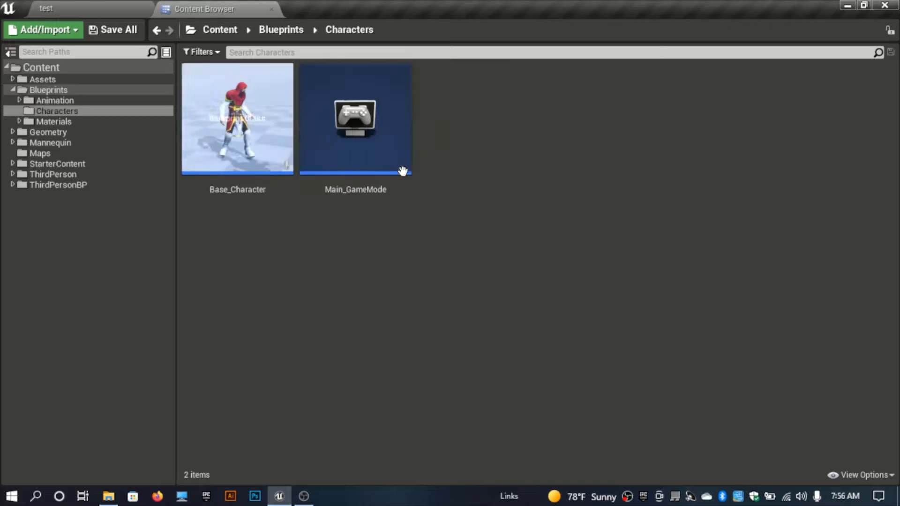
pyautogui.doubleClick(264, 188)
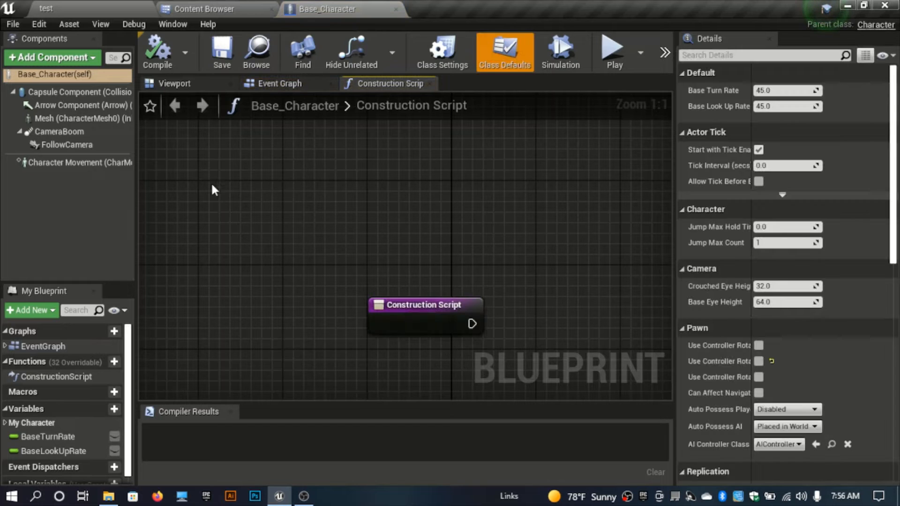
# Step: Add a new graph to the blueprint named Movement
pyautogui.click(183, 85)
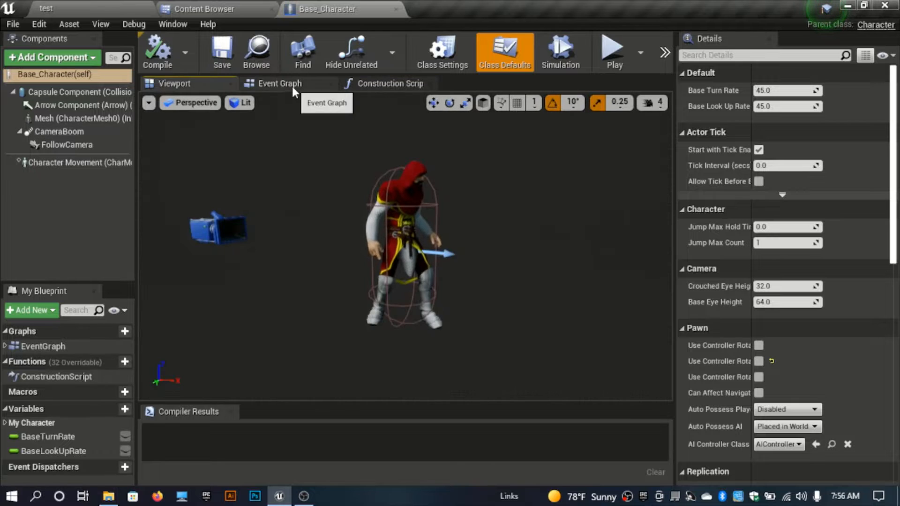
pyautogui.moveTo(291, 86); pyautogui.dragTo(44, 280)
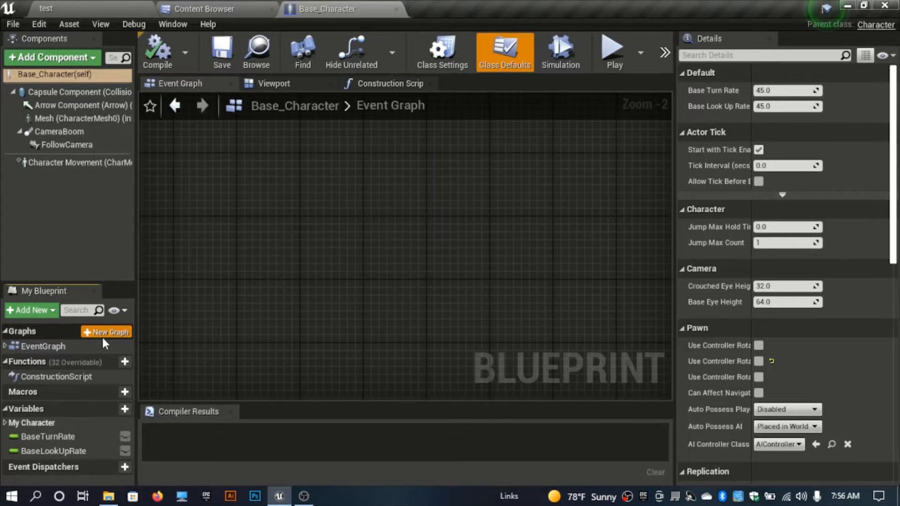
pyautogui.click(102, 335)
pyautogui.write('Movement')
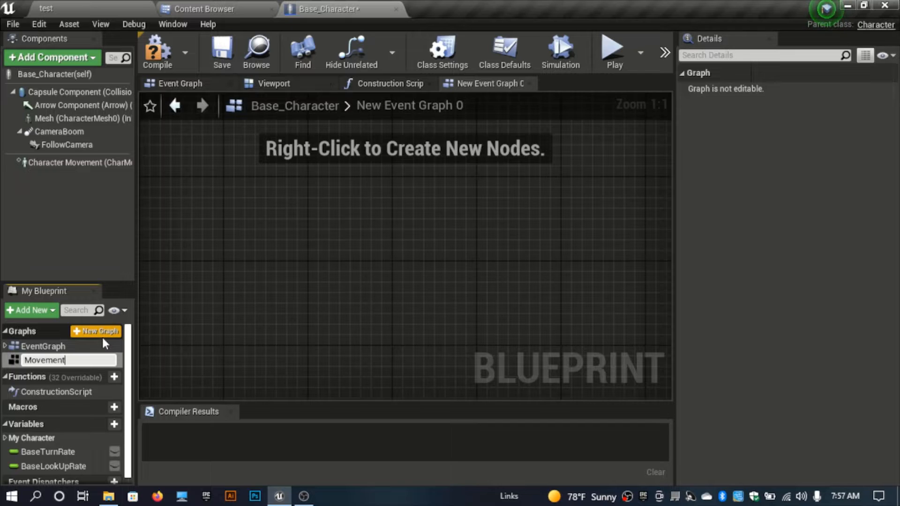
pyautogui.press('Return')
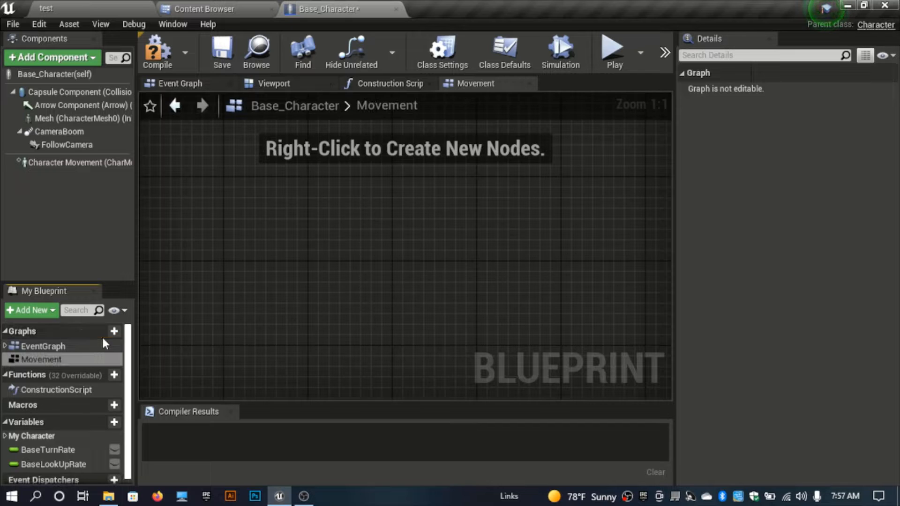
# Step: Select and cut all the input node groups from the EventGraph
pyautogui.click(97, 347)
pyautogui.scroll(-2, 499, 238)
pyautogui.scroll(-10, 500, 243)
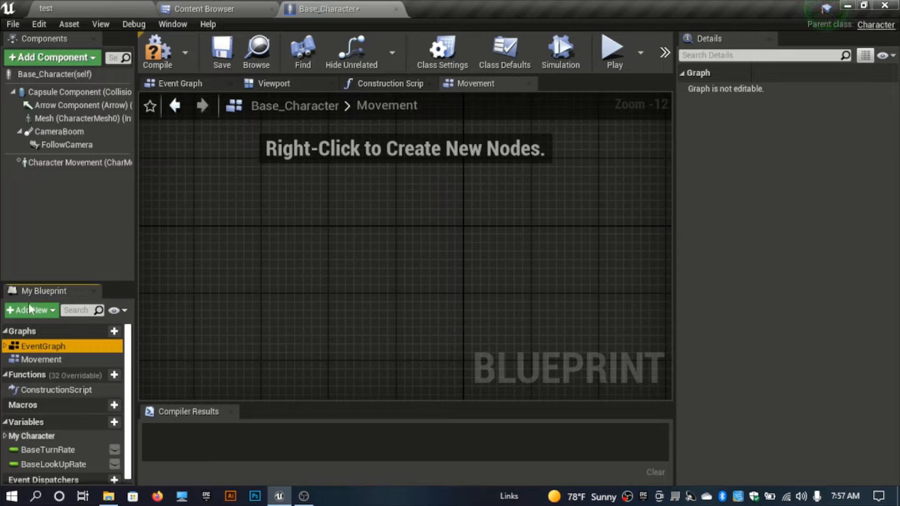
pyautogui.doubleClick(28, 346)
pyautogui.scroll(7, 304, 172)
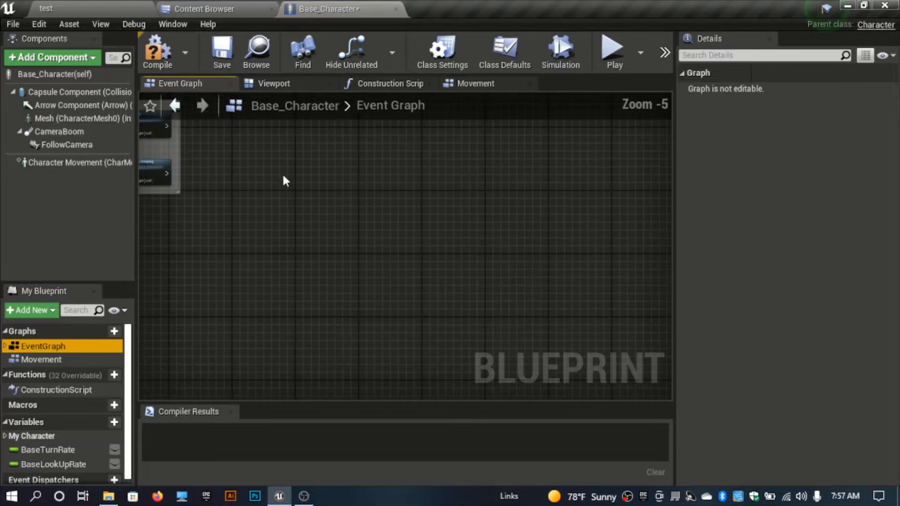
pyautogui.moveTo(282, 173); pyautogui.dragTo(464, 292, button='right')
pyautogui.scroll(-7, 464, 294)
pyautogui.moveTo(512, 342); pyautogui.dragTo(227, 175)
pyautogui.scroll(6, 422, 258)
pyautogui.scroll(-4, 418, 229)
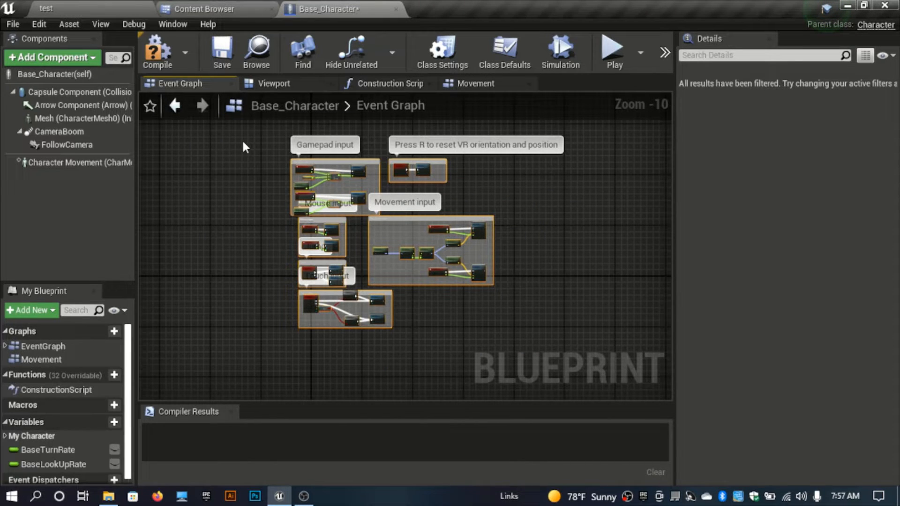
pyautogui.press('Delete')
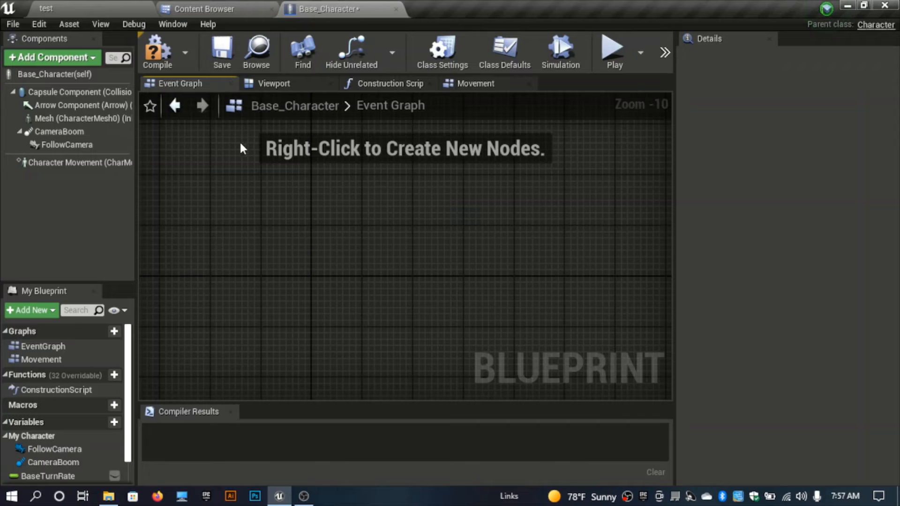
# Step: Paste the input nodes into the Movement graph and compile the blueprint
pyautogui.click(474, 85)
pyautogui.hotkey('ctrl', 'v')
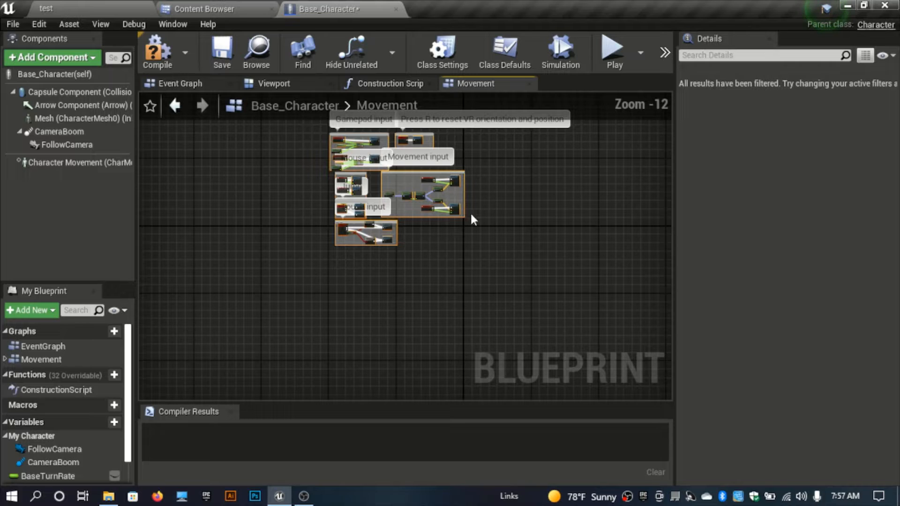
pyautogui.click(150, 52)
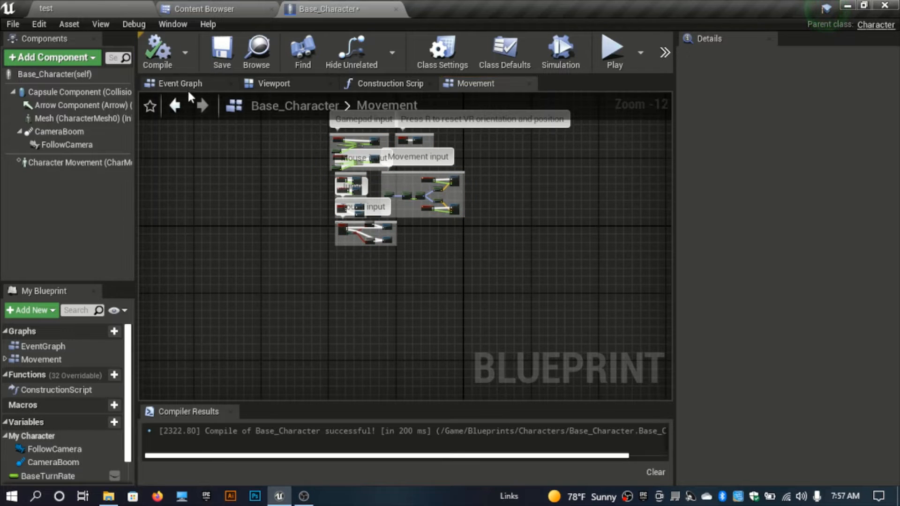
# Step: Play the level again to test the character's movement
pyautogui.click(185, 84)
pyautogui.click(101, 6)
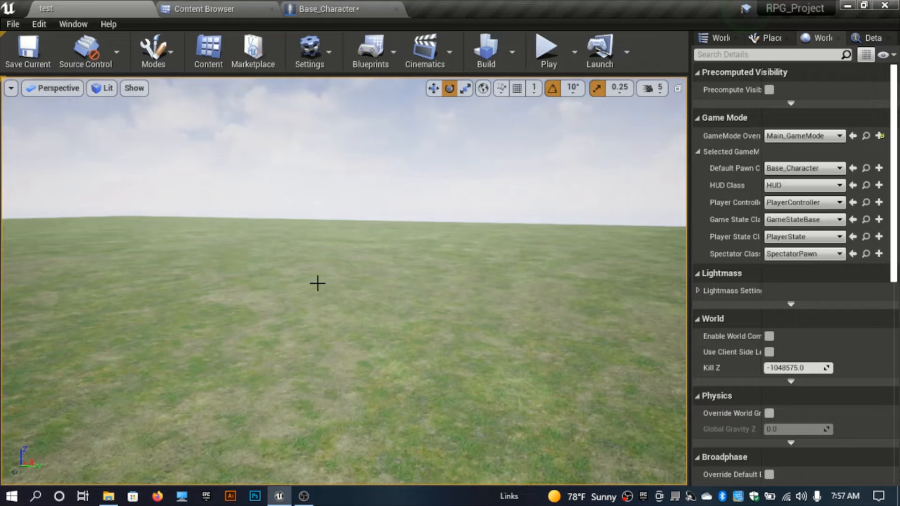
pyautogui.hotkey('alt', 'p')
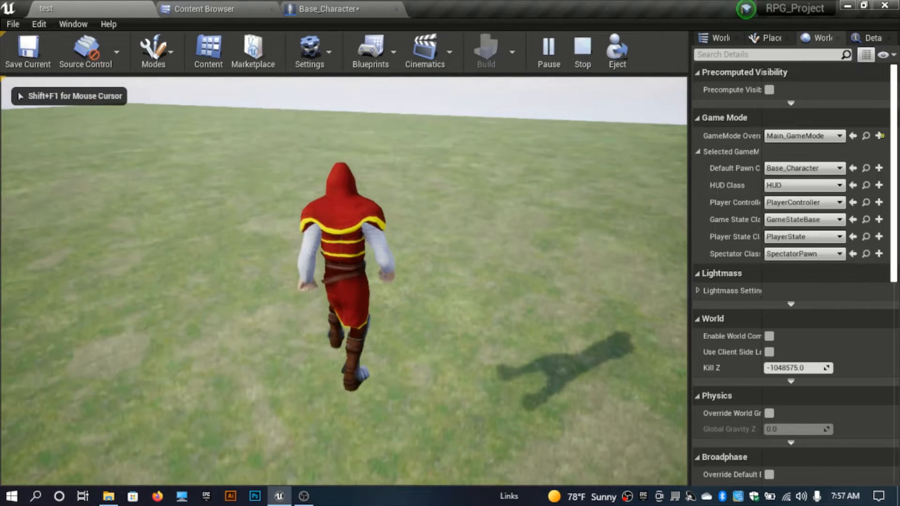
pyautogui.press('d')
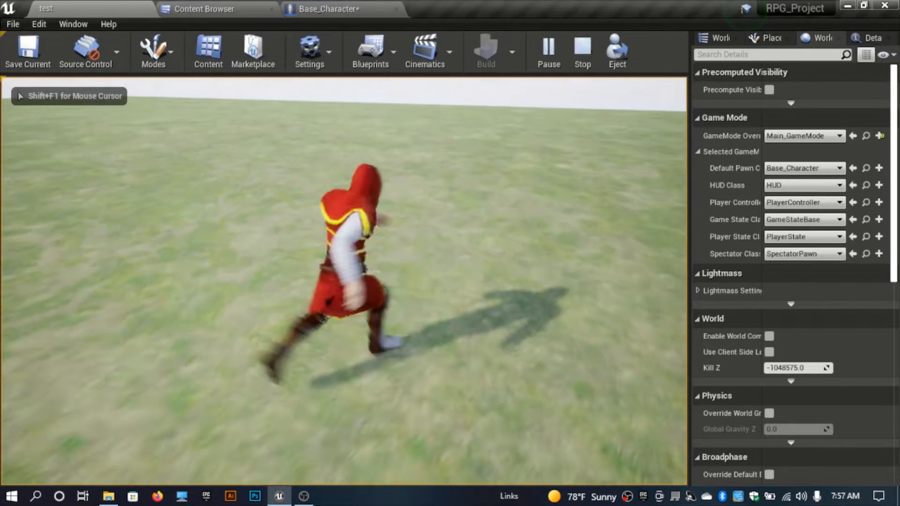
pyautogui.press('w')
pyautogui.press('d')
pyautogui.press('s')
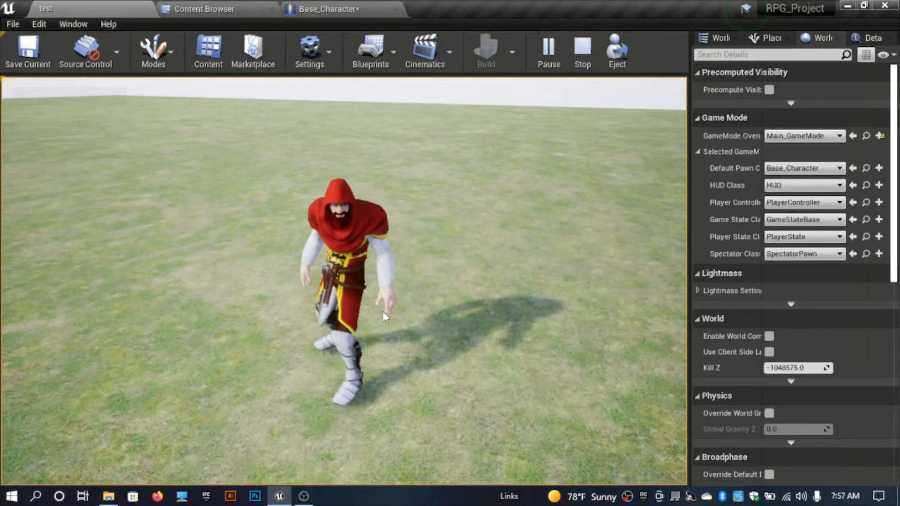
pyautogui.press('Escape')
# Step: In the Movement graph, delete the Stop Jumping node from the Jump group
pyautogui.click(331, 8)
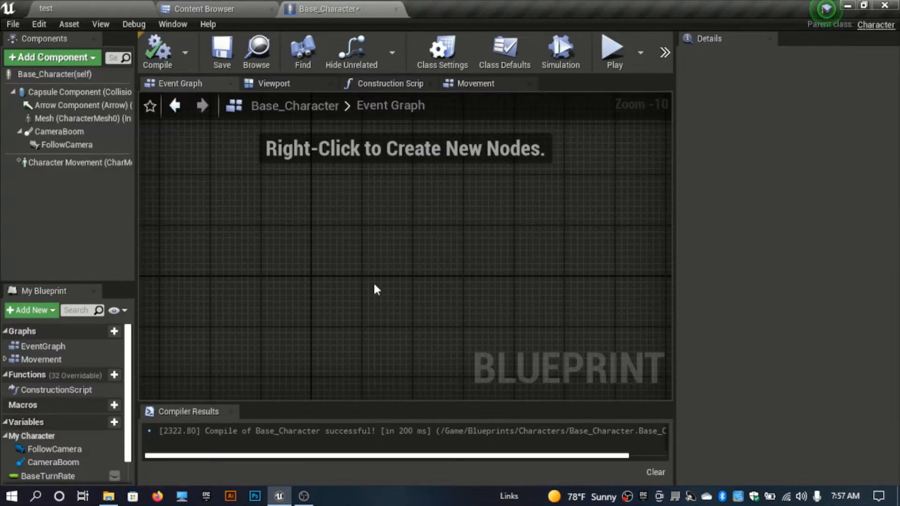
pyautogui.click(488, 88)
pyautogui.moveTo(438, 253); pyautogui.dragTo(429, 271, button='right')
pyautogui.scroll(4, 432, 268)
pyautogui.moveTo(243, 175); pyautogui.dragTo(468, 261, button='right')
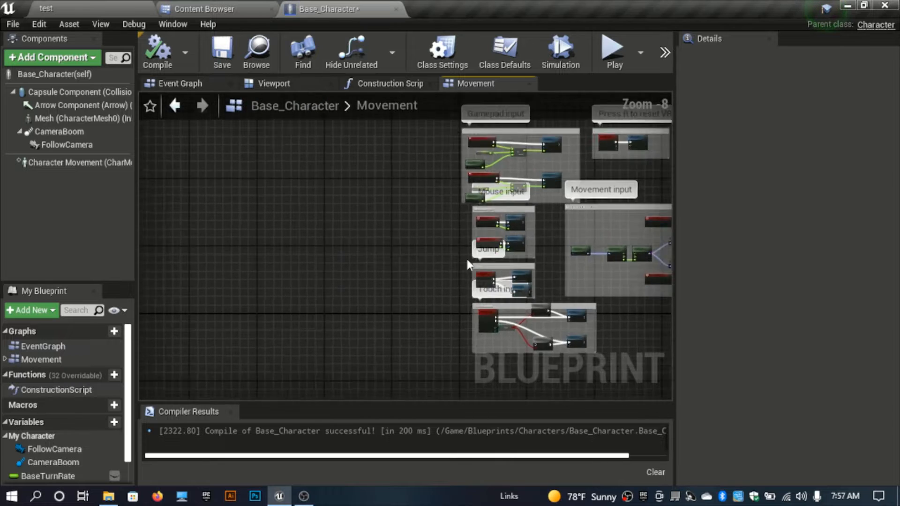
pyautogui.scroll(3, 467, 265)
pyautogui.moveTo(517, 271); pyautogui.dragTo(347, 256)
pyautogui.moveTo(559, 296); pyautogui.dragTo(400, 271)
pyautogui.scroll(3, 400, 269)
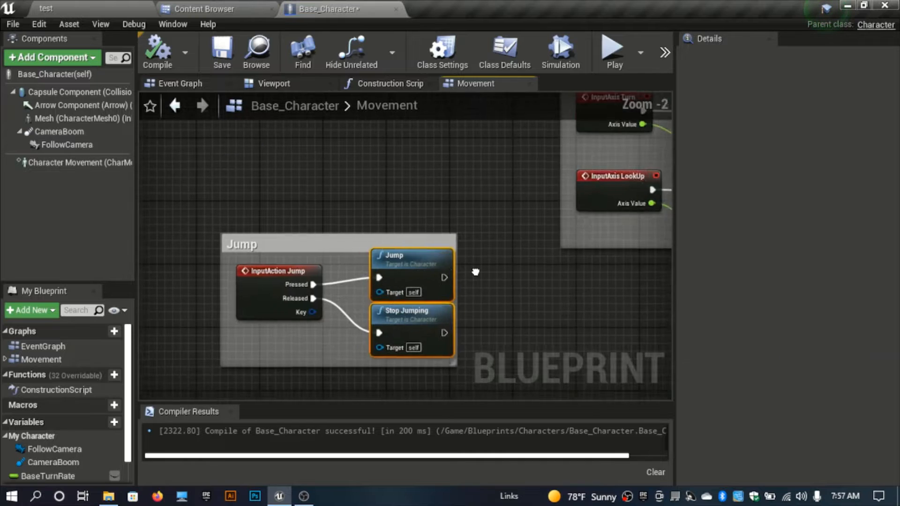
pyautogui.moveTo(475, 268); pyautogui.dragTo(555, 238, button='right')
pyautogui.moveTo(537, 227); pyautogui.dragTo(413, 185)
pyautogui.click(479, 182)
pyautogui.scroll(1, 479, 181)
pyautogui.moveTo(432, 208); pyautogui.dragTo(493, 199, button='right')
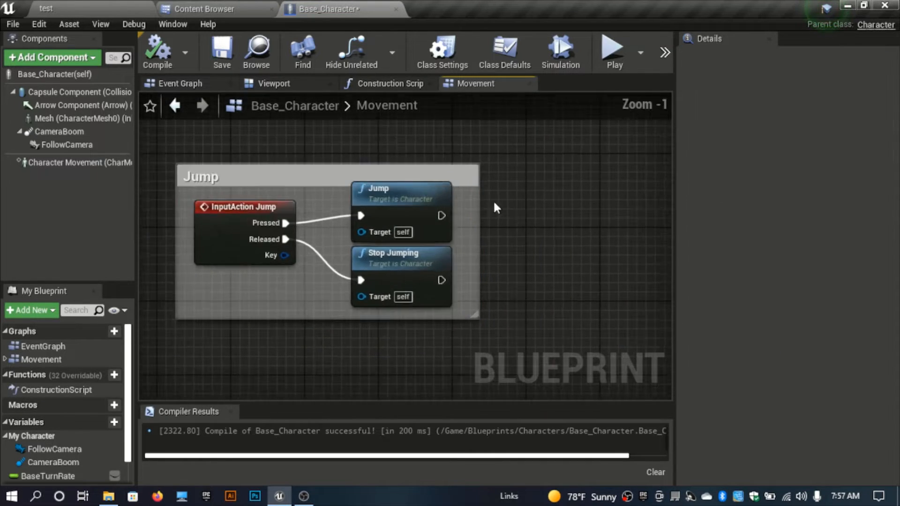
pyautogui.click(418, 262)
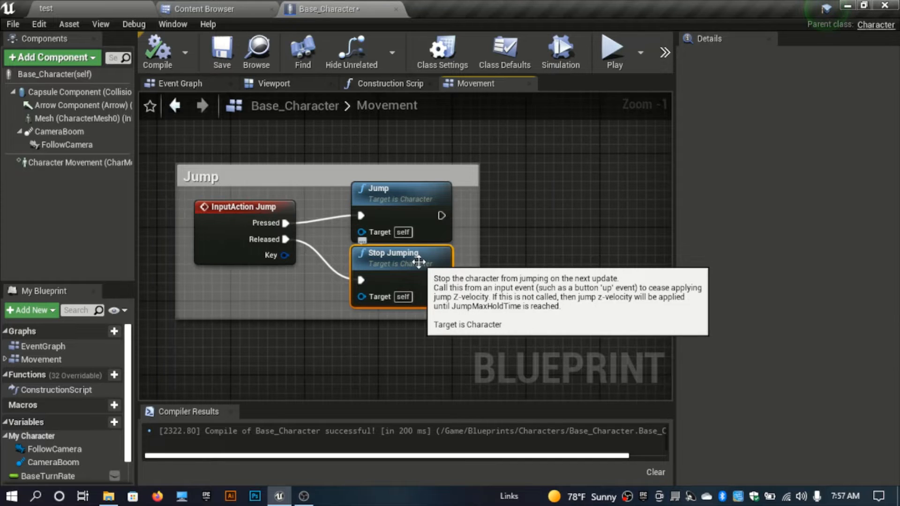
pyautogui.press('Delete')
# Step: Rearrange the Jump comment box and its InputAction Jump and Jump nodes to tidy the group
pyautogui.moveTo(184, 276); pyautogui.dragTo(331, 282, button='right')
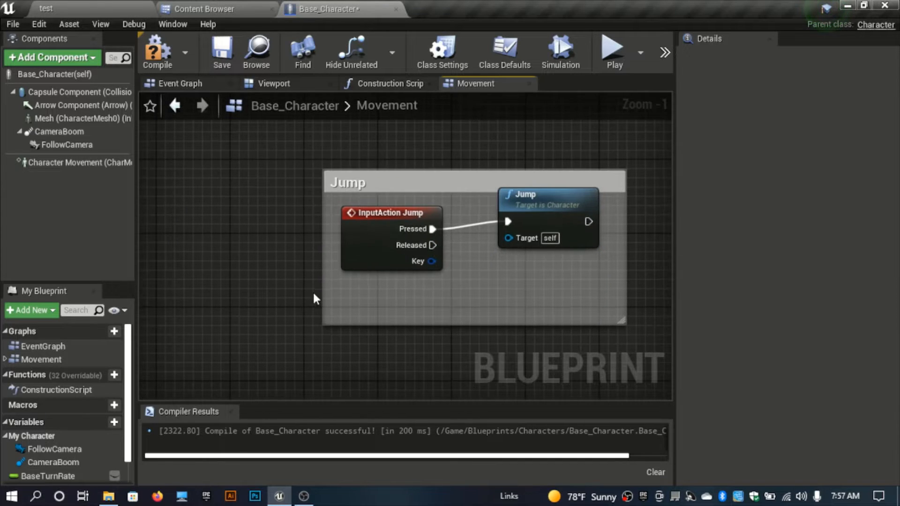
pyautogui.moveTo(322, 294); pyautogui.dragTo(139, 296)
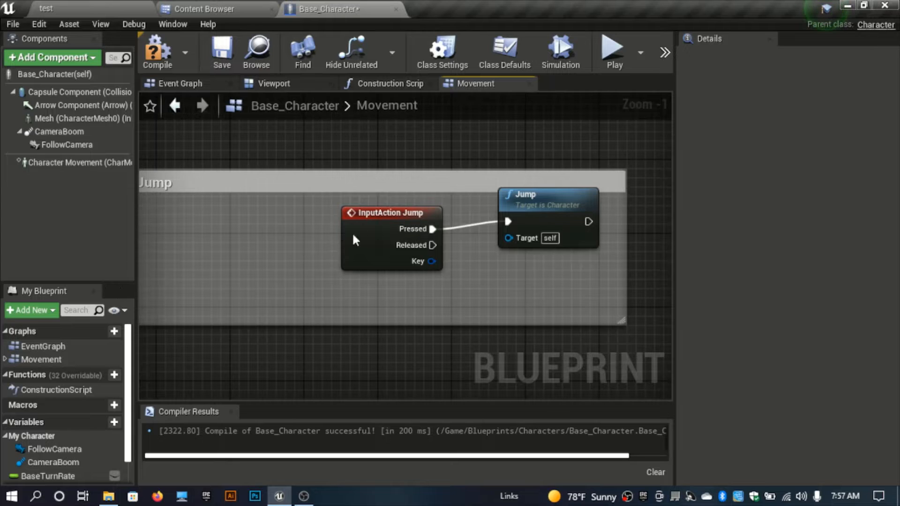
pyautogui.moveTo(353, 241); pyautogui.dragTo(174, 223)
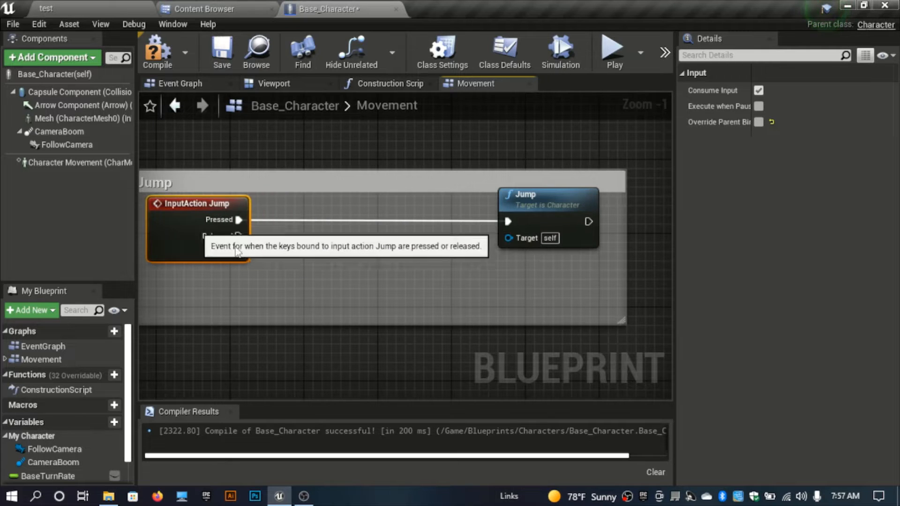
pyautogui.moveTo(313, 308); pyautogui.dragTo(387, 311, button='right')
pyautogui.click(504, 343)
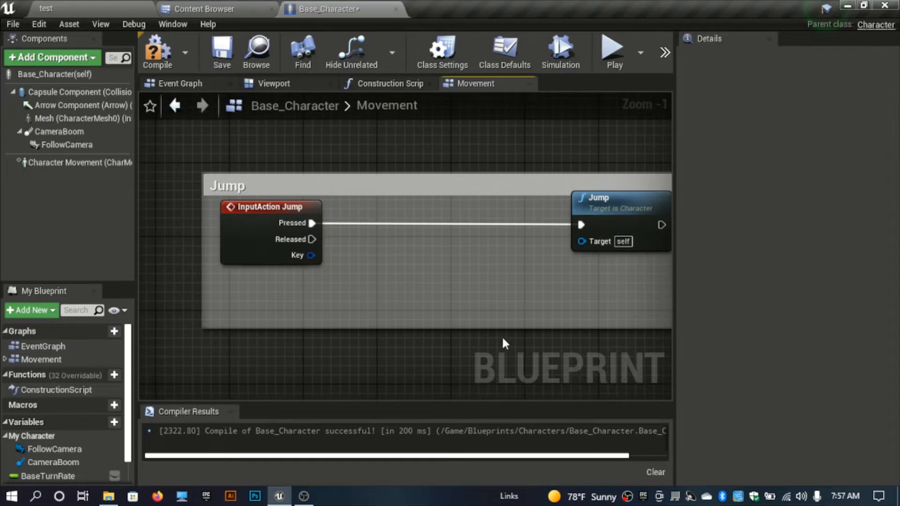
pyautogui.click(619, 207)
pyautogui.moveTo(562, 162); pyautogui.dragTo(544, 163, button='right')
pyautogui.moveTo(250, 220)
pyautogui.mouseDown()
pyautogui.moveTo(249, 231)
pyautogui.moveTo(227, 233)
pyautogui.moveTo(241, 228)
pyautogui.mouseUp()
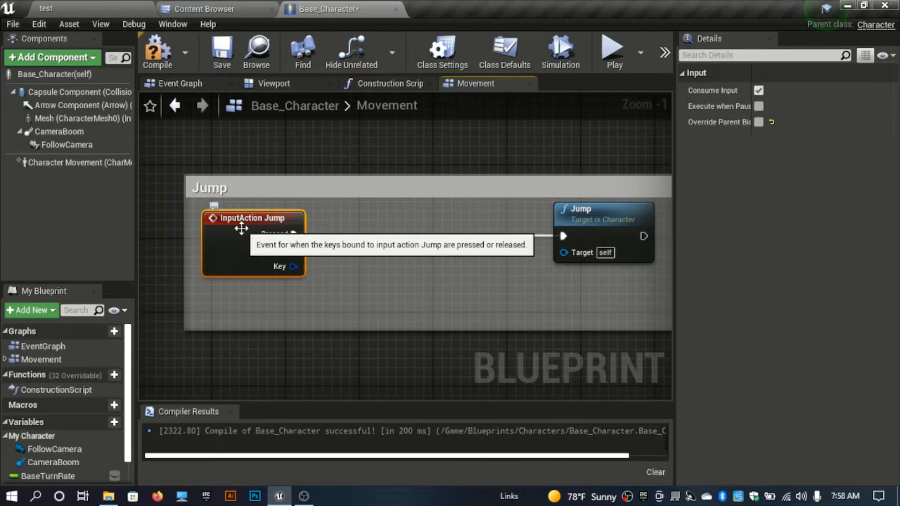
pyautogui.moveTo(342, 226); pyautogui.dragTo(292, 256, button='right')
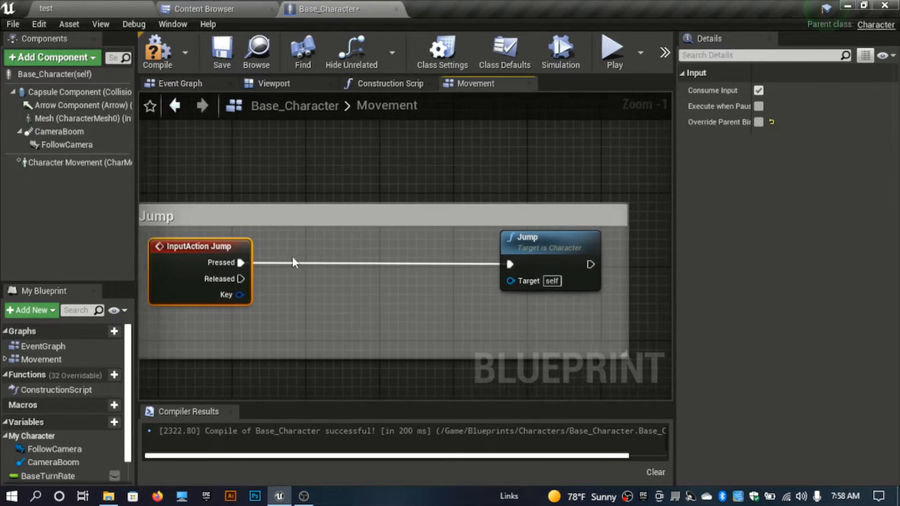
pyautogui.scroll(-2, 291, 257)
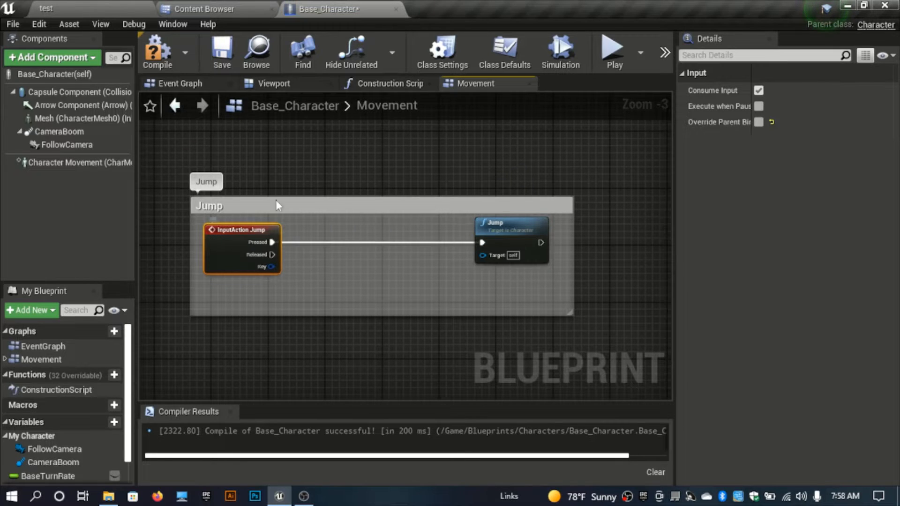
# Step: Open Project Settings and inspect the key bindings of the Jump action mapping under Input
pyautogui.click(48, 26)
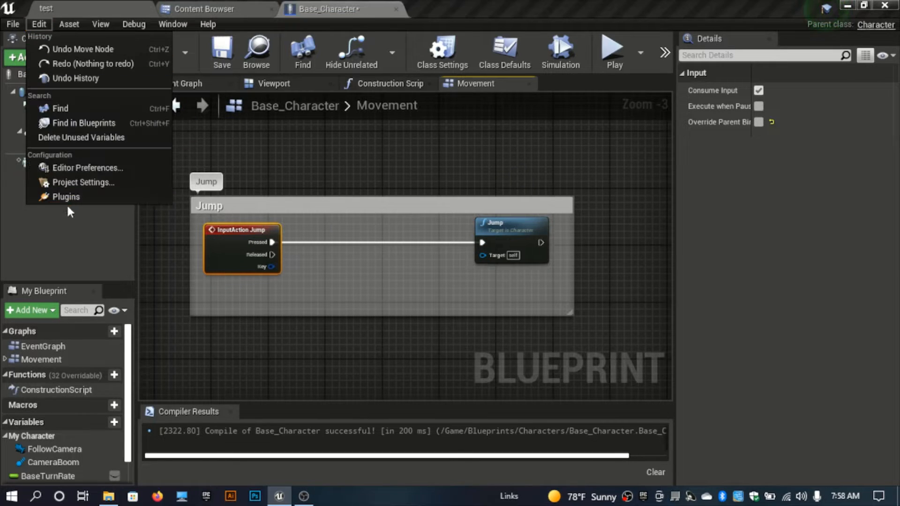
pyautogui.click(85, 182)
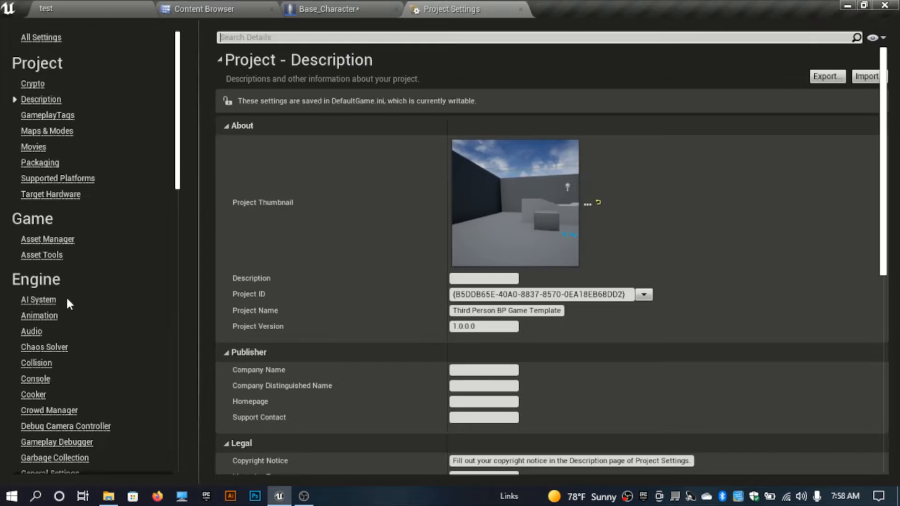
pyautogui.scroll(-5, 38, 351)
pyautogui.click(30, 378)
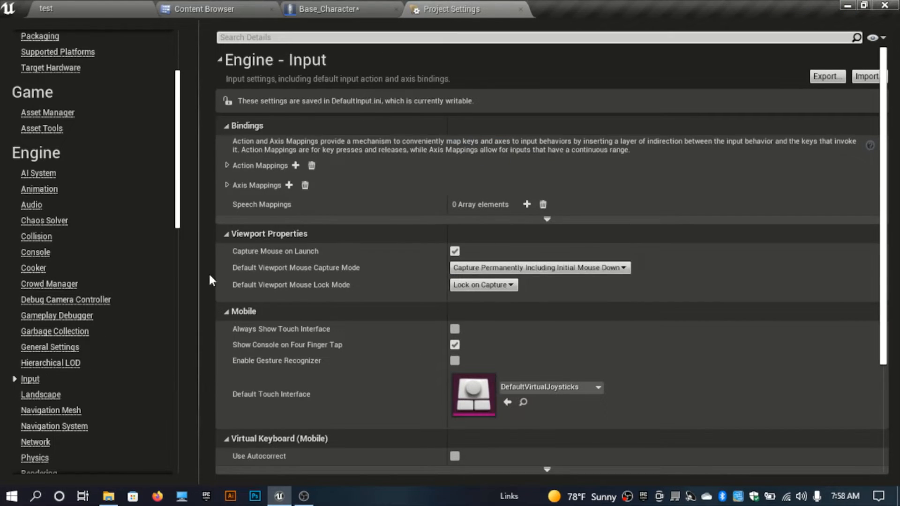
pyautogui.click(226, 165)
pyautogui.click(233, 184)
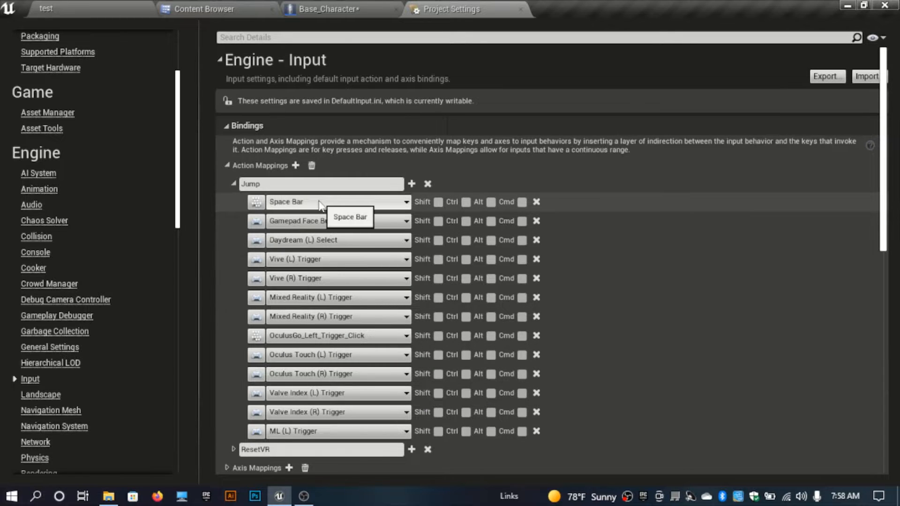
# Step: Return to the Base_Character blueprint and compile it
pyautogui.click(328, 6)
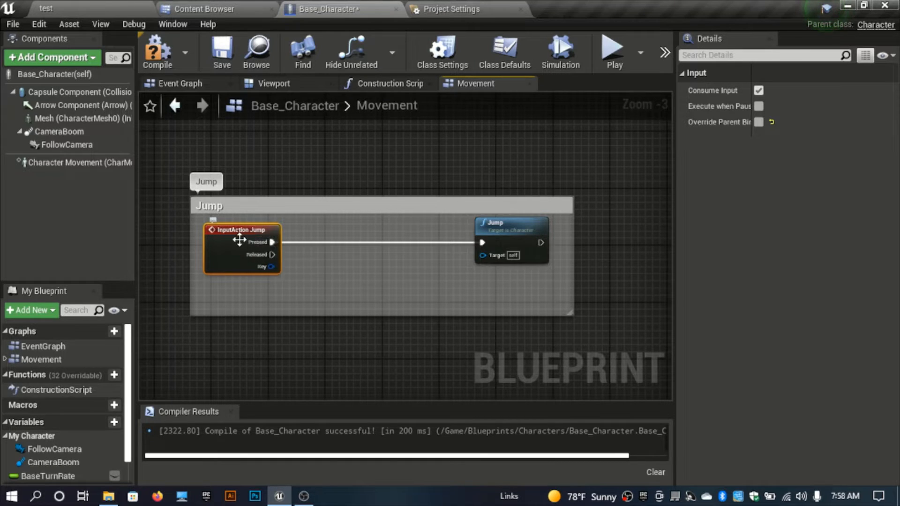
pyautogui.click(173, 60)
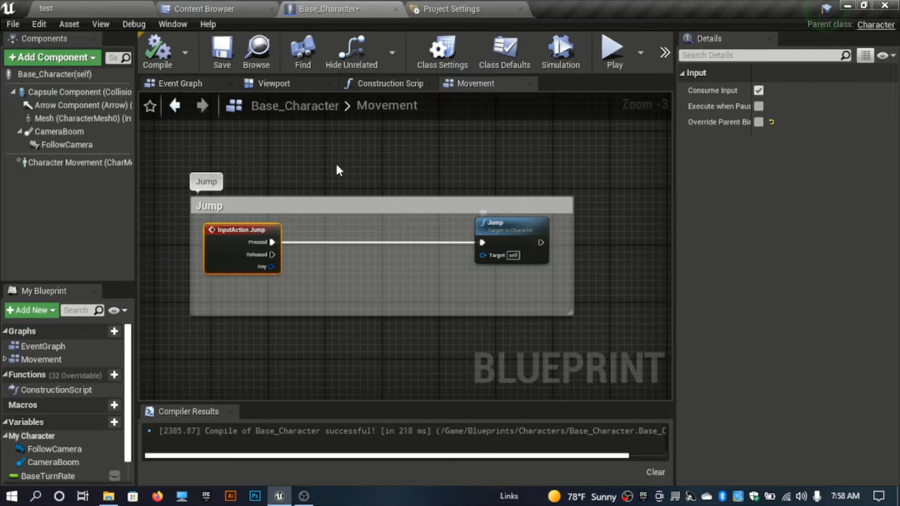
# Step: Browse the Content Browser to the Character001 Animation Movement folder and minimize the editor
pyautogui.click(256, 8)
pyautogui.click(294, 296)
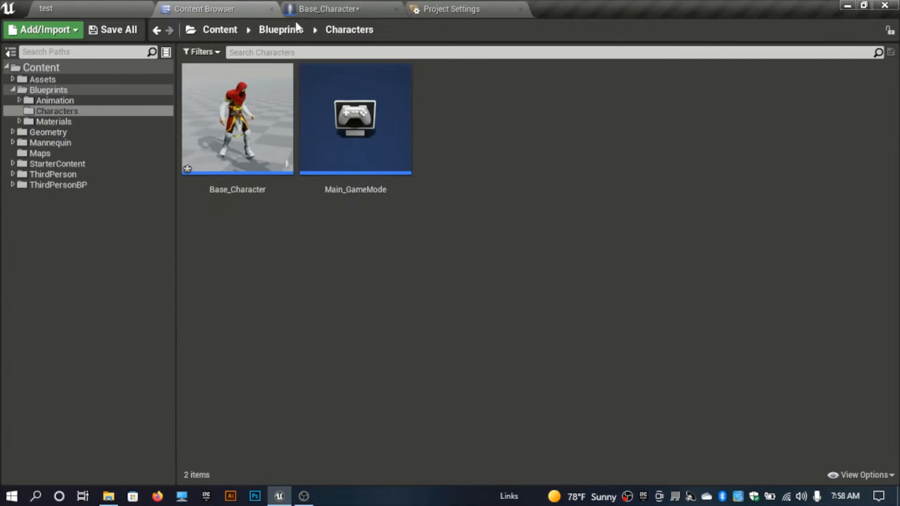
pyautogui.click(220, 30)
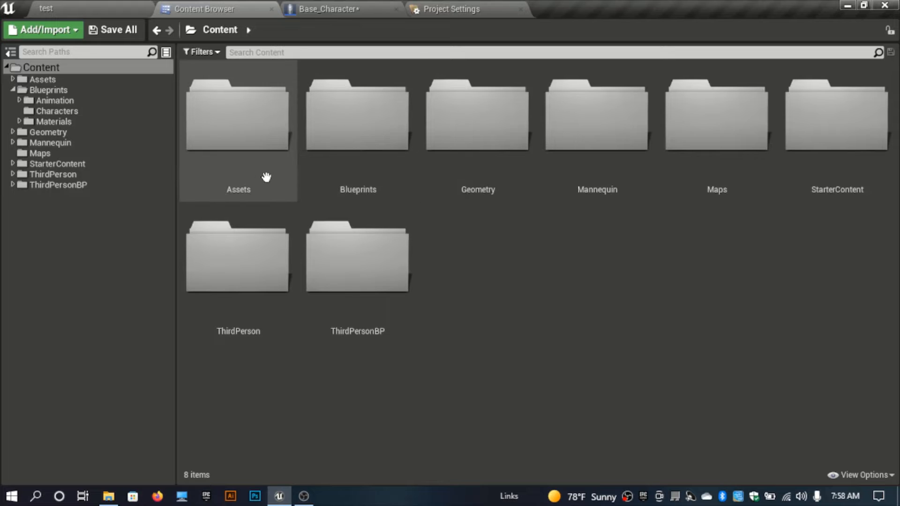
pyautogui.click(264, 177)
pyautogui.doubleClick(247, 149)
pyautogui.click(247, 148)
pyautogui.doubleClick(246, 149)
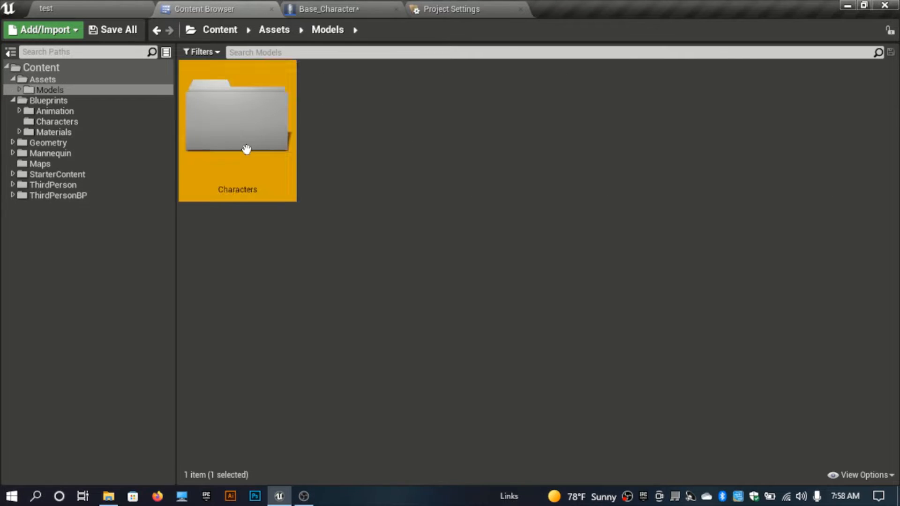
pyautogui.doubleClick(246, 149)
pyautogui.doubleClick(246, 149)
pyautogui.doubleClick(246, 149)
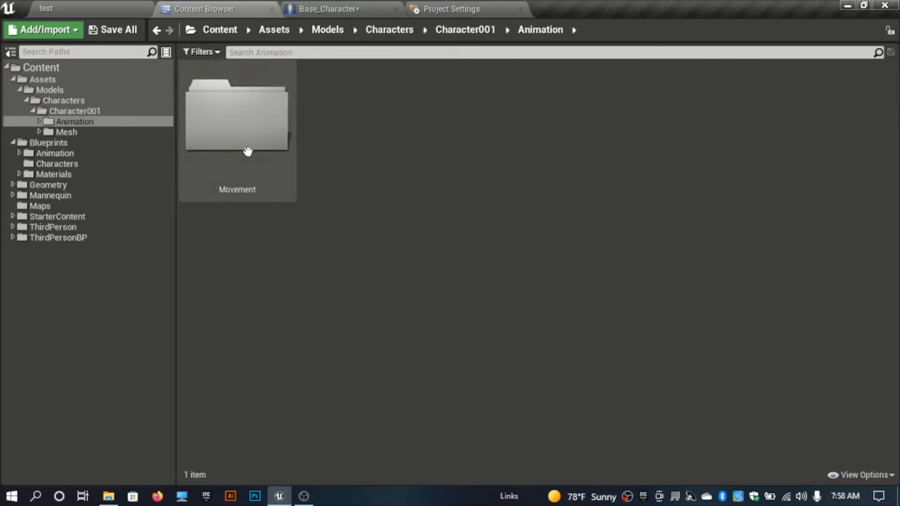
pyautogui.click(268, 169)
pyautogui.doubleClick(268, 169)
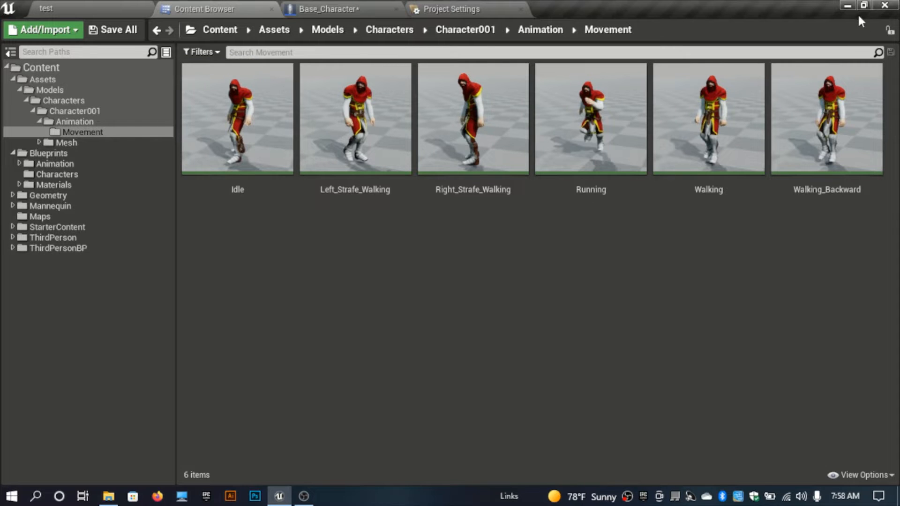
pyautogui.click(849, 6)
pyautogui.click(829, 5)
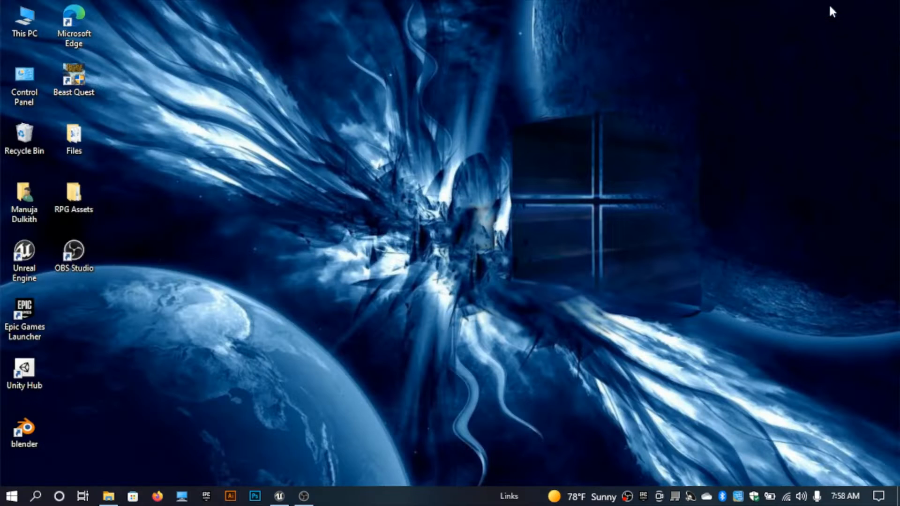
# Step: Import the Jump FBX from the RPG Assets Movement folder into the Movement folder using knight_Mesh_Skeleton, with Import All
pyautogui.doubleClick(90, 197)
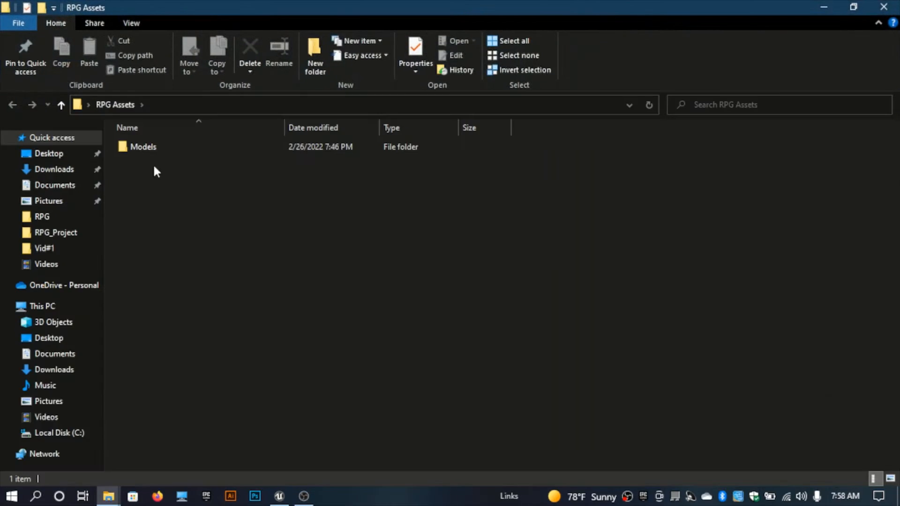
pyautogui.doubleClick(166, 142)
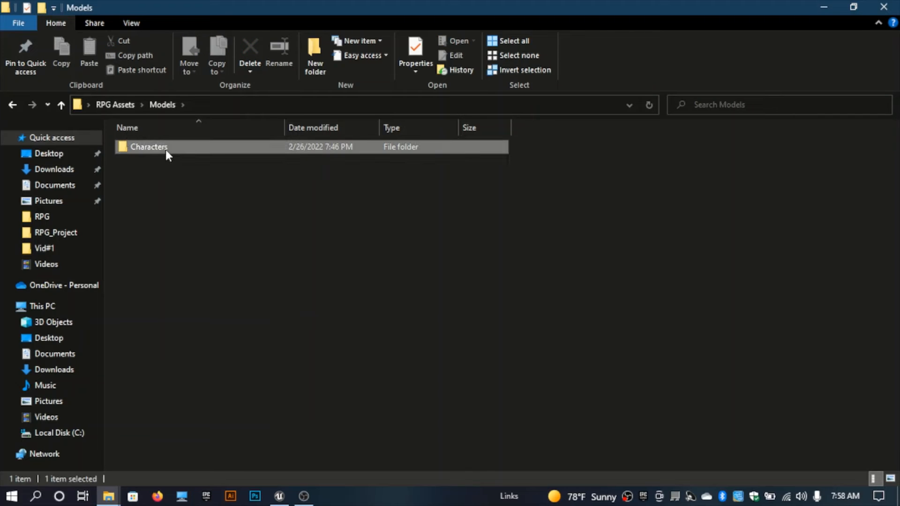
pyautogui.doubleClick(166, 151)
pyautogui.doubleClick(166, 153)
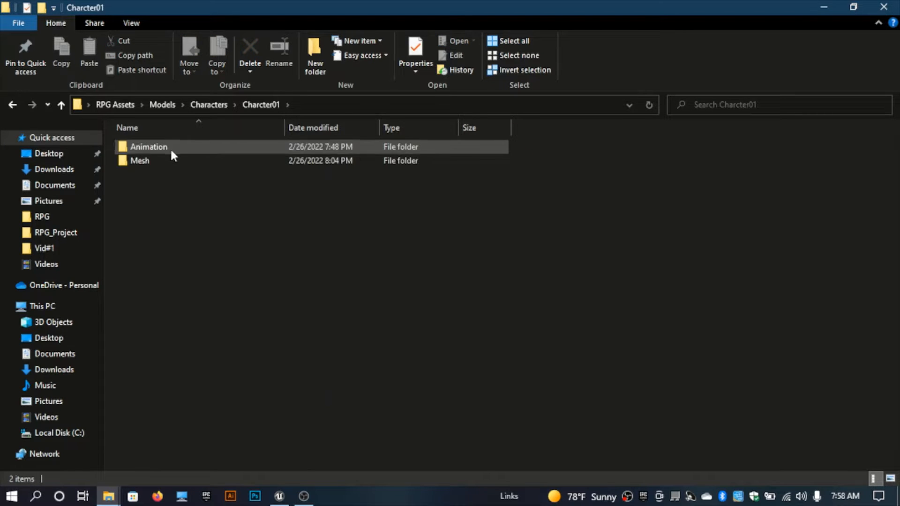
pyautogui.doubleClick(170, 148)
pyautogui.doubleClick(159, 149)
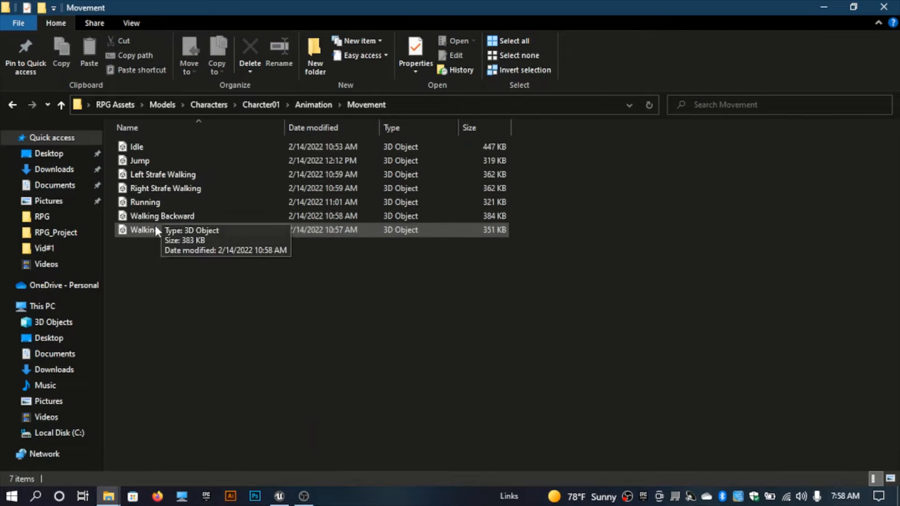
pyautogui.click(156, 159)
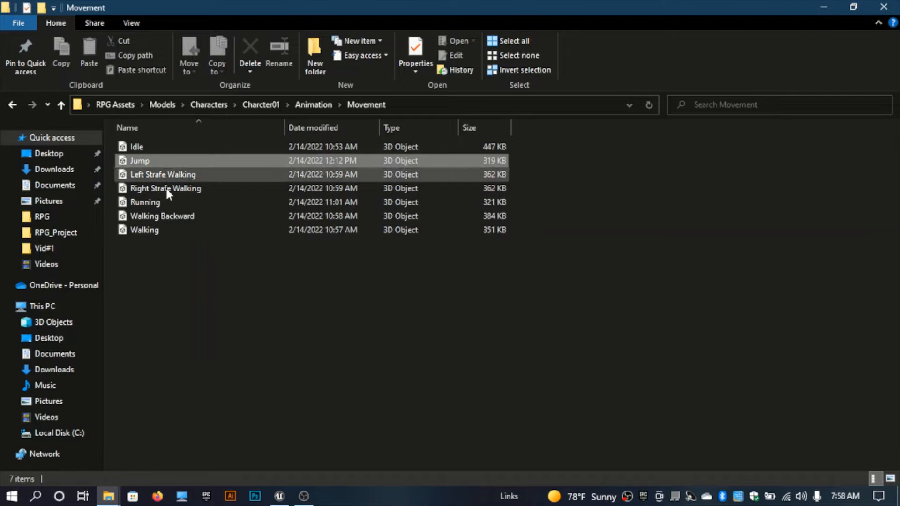
pyautogui.click(186, 258)
pyautogui.moveTo(168, 161); pyautogui.dragTo(312, 321)
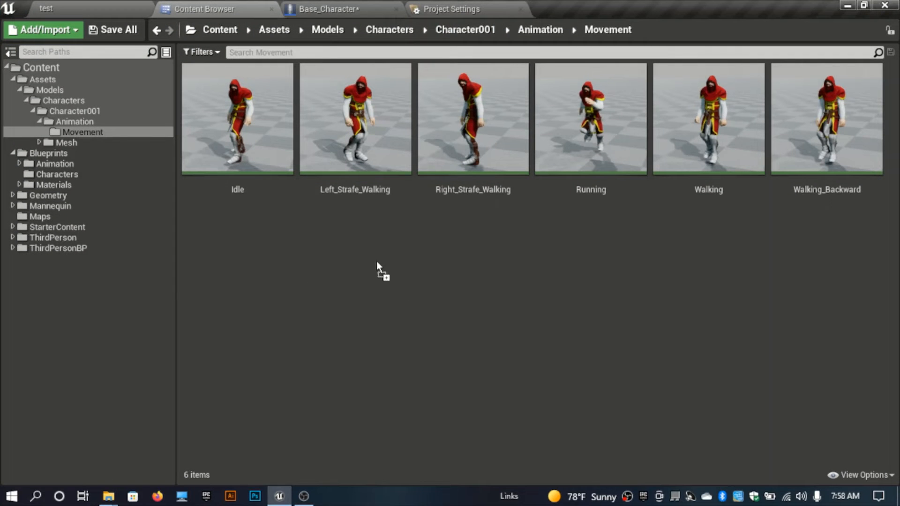
pyautogui.moveTo(376, 261); pyautogui.dragTo(365, 251)
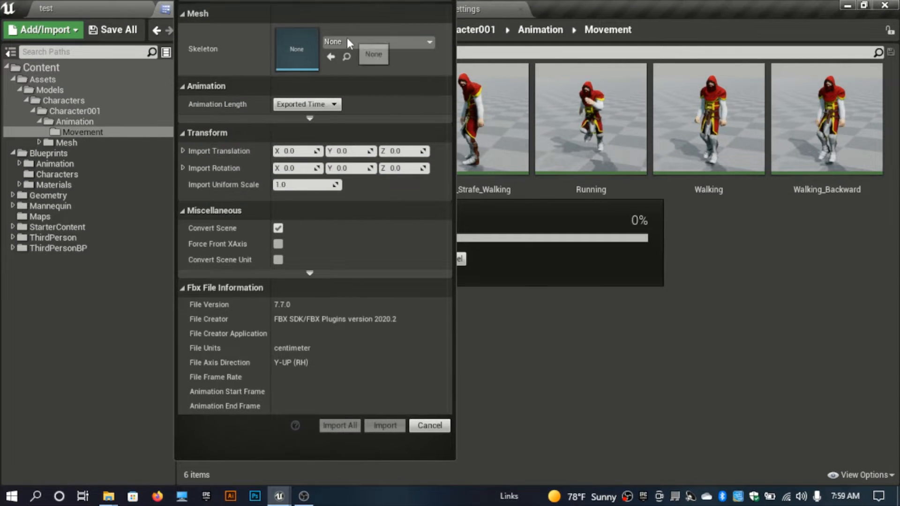
pyautogui.click(348, 41)
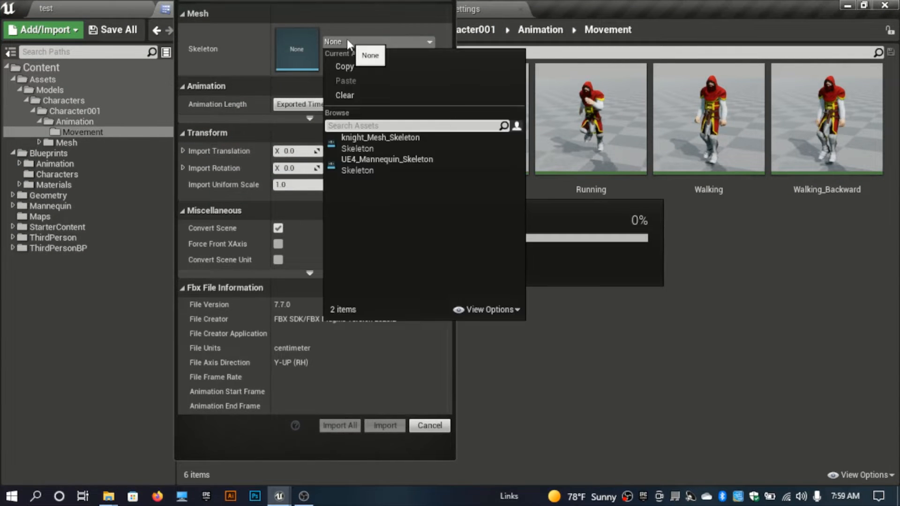
pyautogui.click(377, 147)
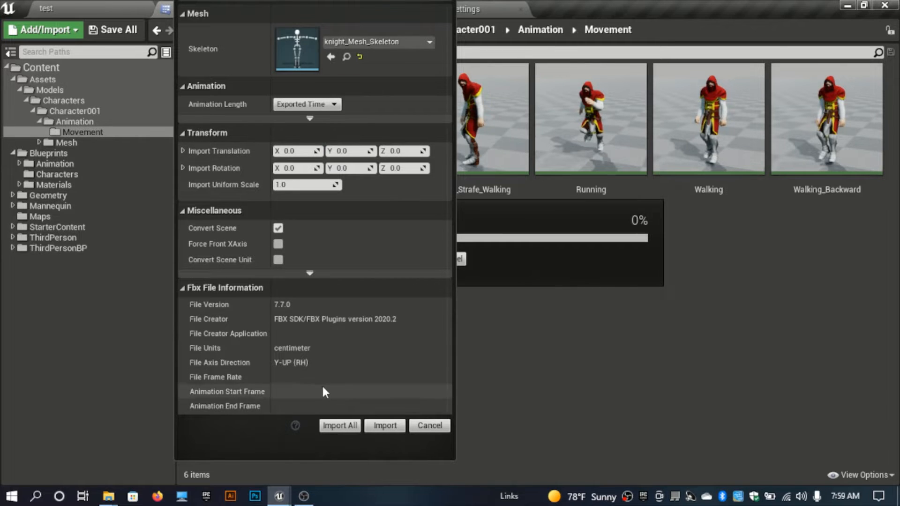
pyautogui.click(341, 426)
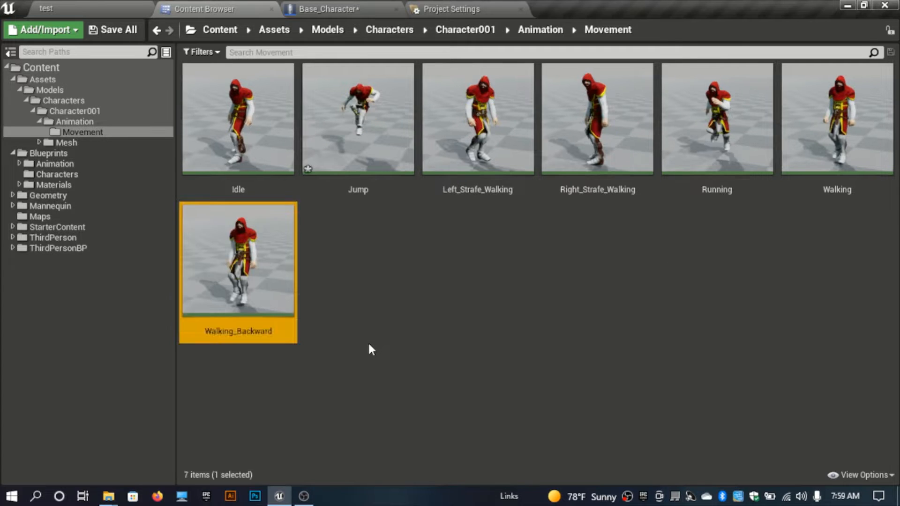
# Step: Open the imported Jump animation to preview it, then return to the Content Browser
pyautogui.click(347, 274)
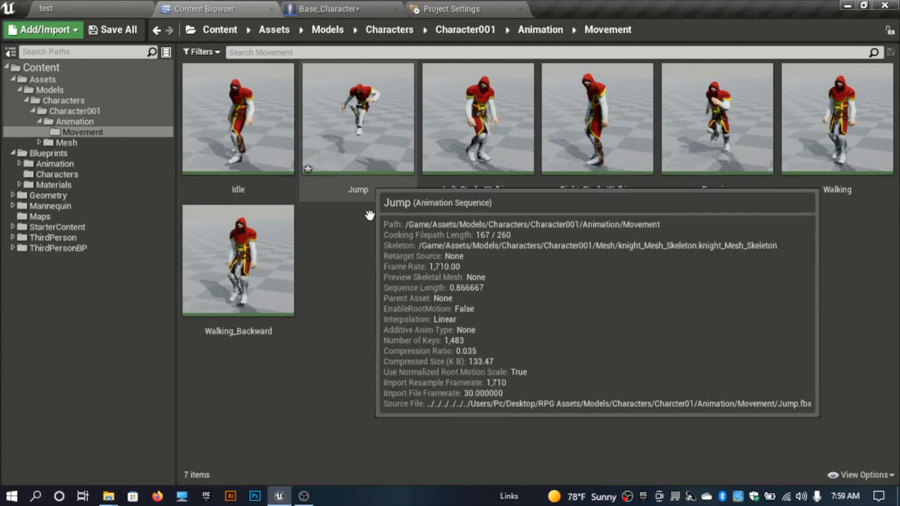
pyautogui.rightClick(369, 231)
pyautogui.click(344, 190)
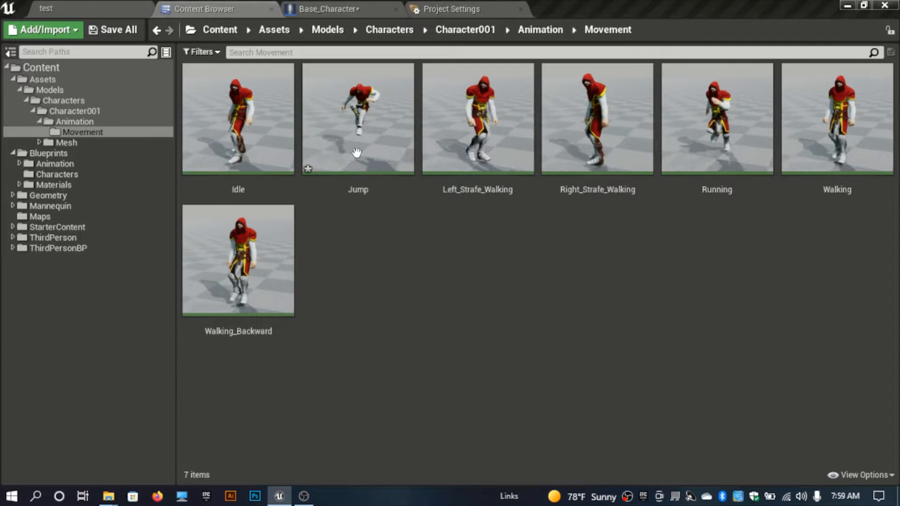
pyautogui.doubleClick(367, 118)
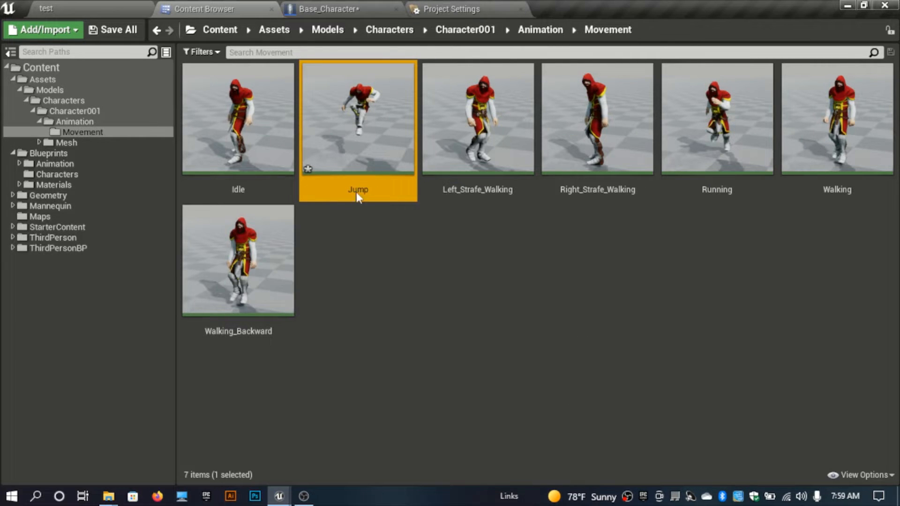
pyautogui.moveTo(412, 238); pyautogui.dragTo(588, 7)
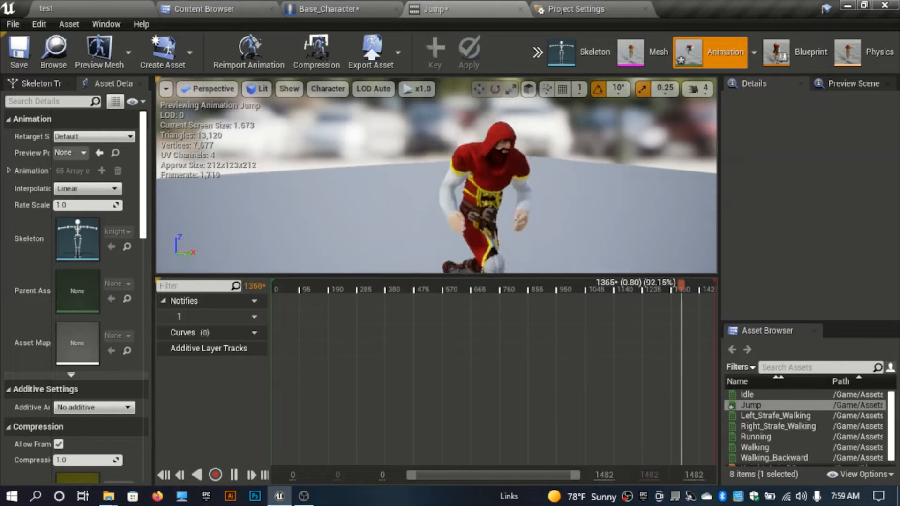
pyautogui.click(239, 9)
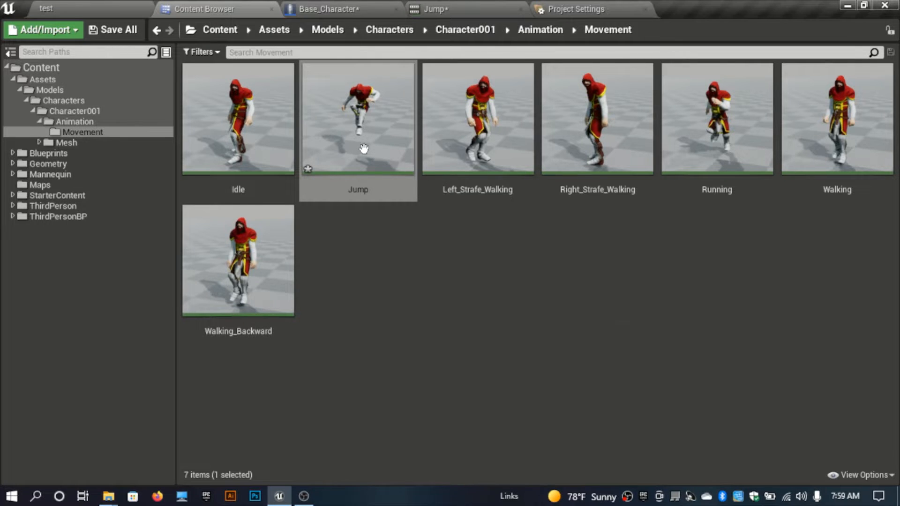
# Step: Create an AnimMontage from the Jump animation
pyautogui.rightClick(366, 98)
pyautogui.moveTo(432, 112)
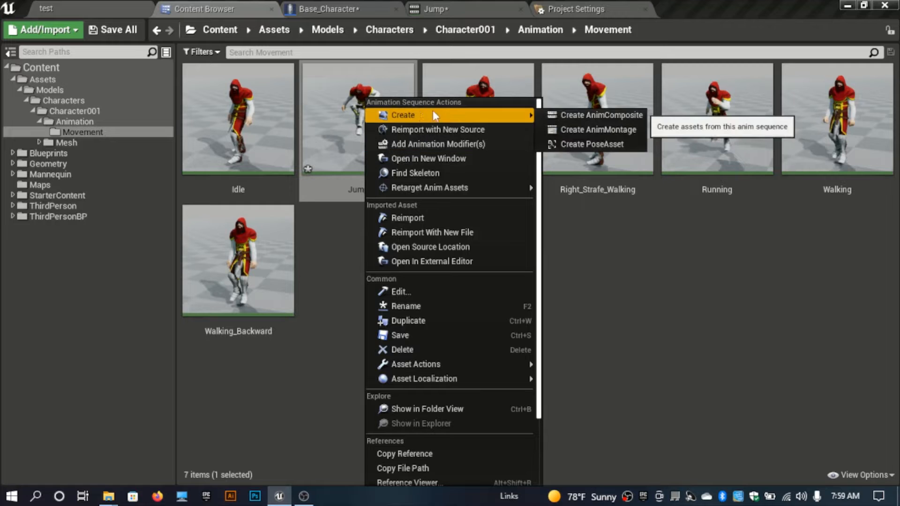
pyautogui.click(567, 130)
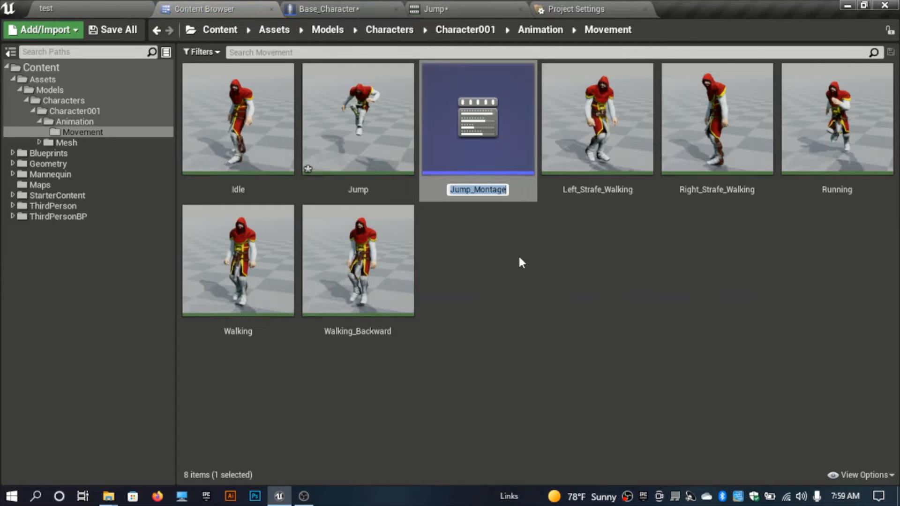
pyautogui.press('Return')
# Step: Create a new folder named Montages and move Jump_Montage into it
pyautogui.rightClick(518, 258)
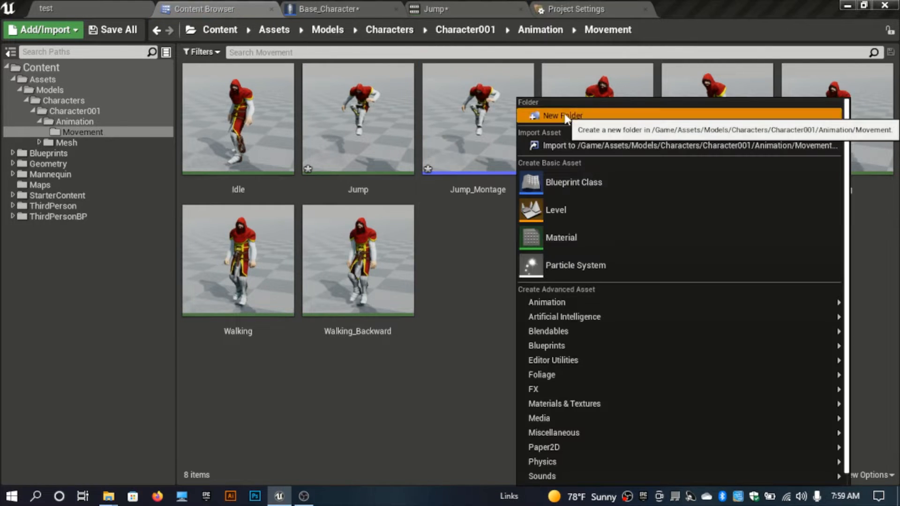
pyautogui.click(565, 117)
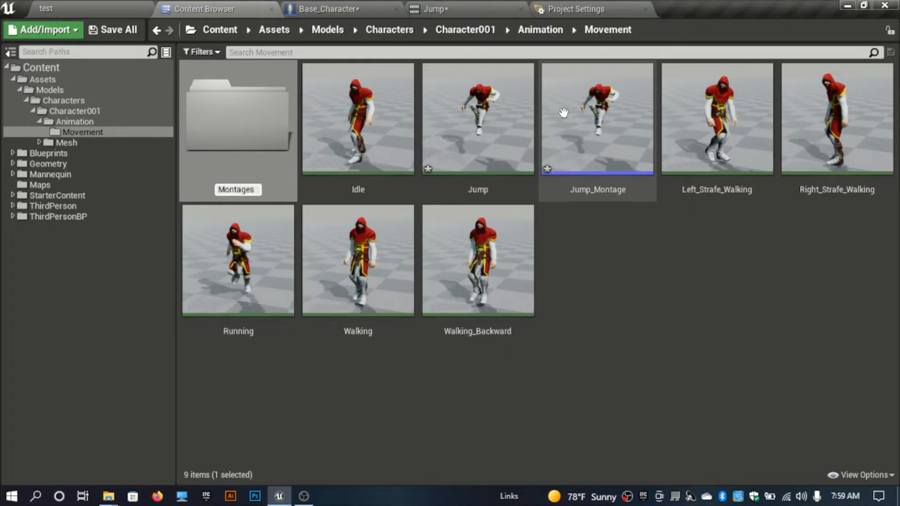
pyautogui.press('Return')
pyautogui.moveTo(592, 100); pyautogui.dragTo(269, 155)
pyautogui.click(287, 176)
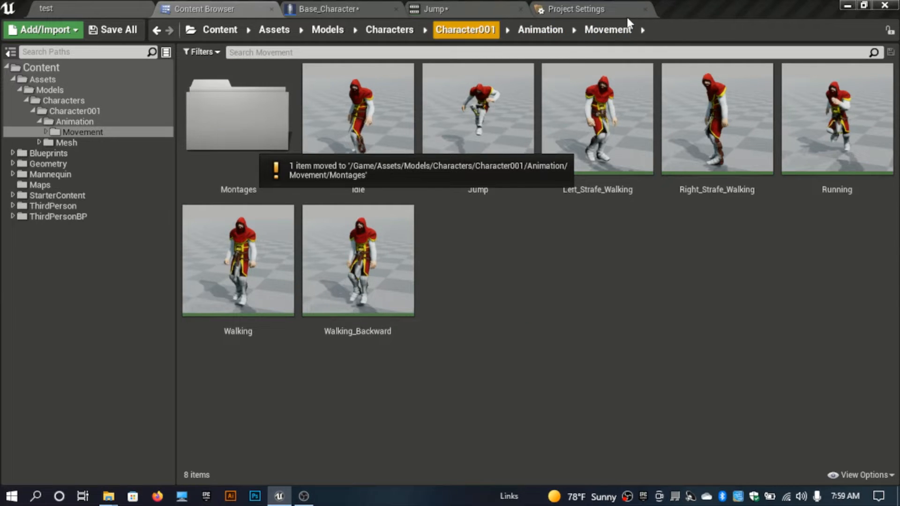
# Step: Close the Jump animation editor and open Jump_Montage from the Montages folder to preview it
pyautogui.click(521, 11)
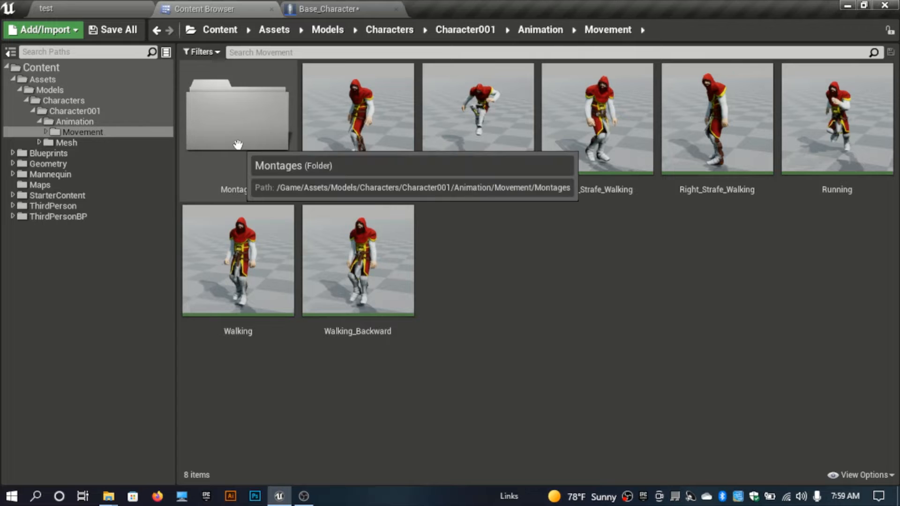
pyautogui.doubleClick(243, 141)
pyautogui.doubleClick(251, 147)
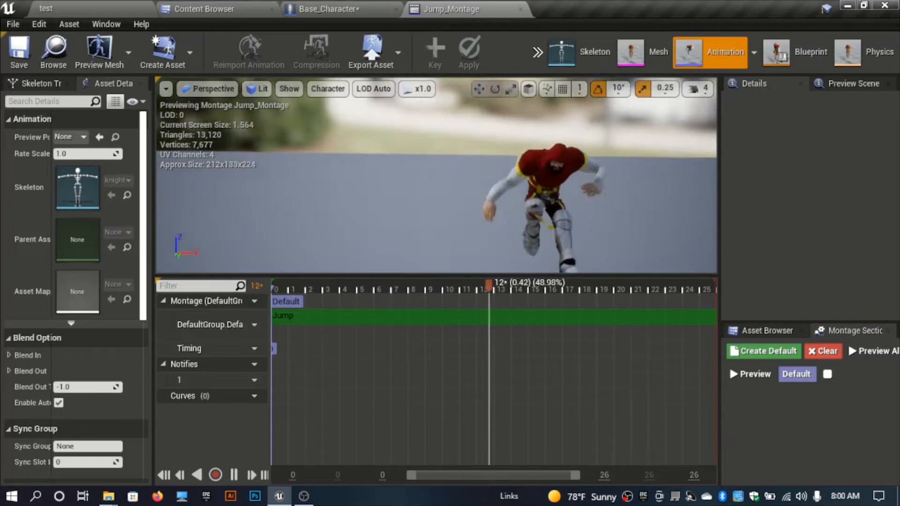
pyautogui.moveTo(405, 218); pyautogui.dragTo(433, 212, button='right')
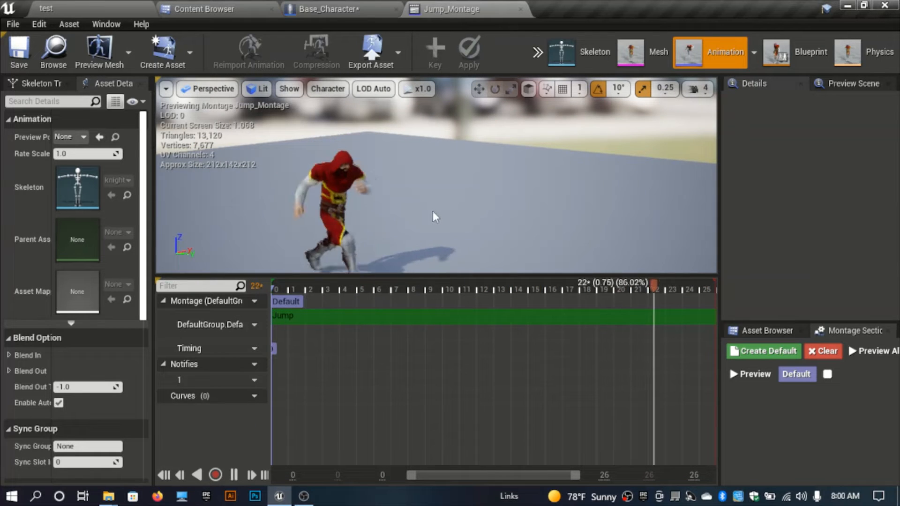
# Step: In Base_Character's Movement graph, insert a Play Anim Montage node between the InputAction Jump pressed event and the Jump call
pyautogui.click(330, 9)
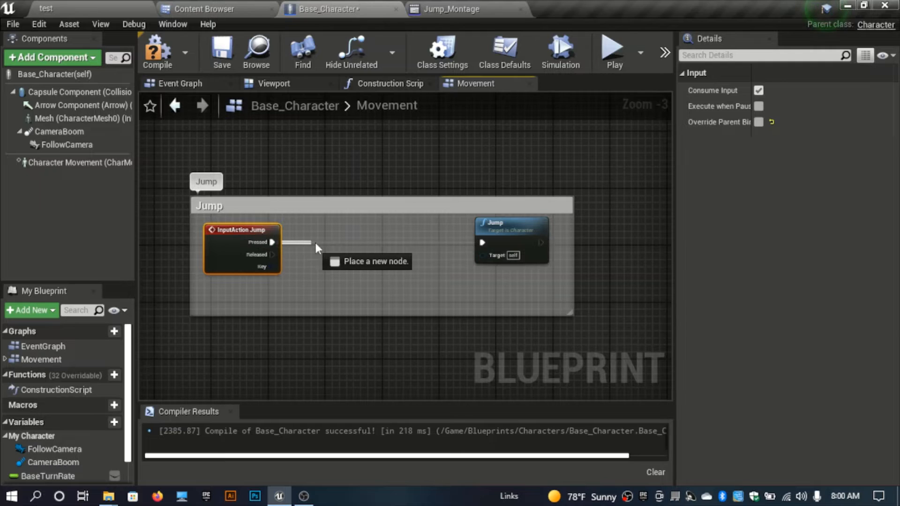
pyautogui.moveTo(325, 242); pyautogui.dragTo(324, 242)
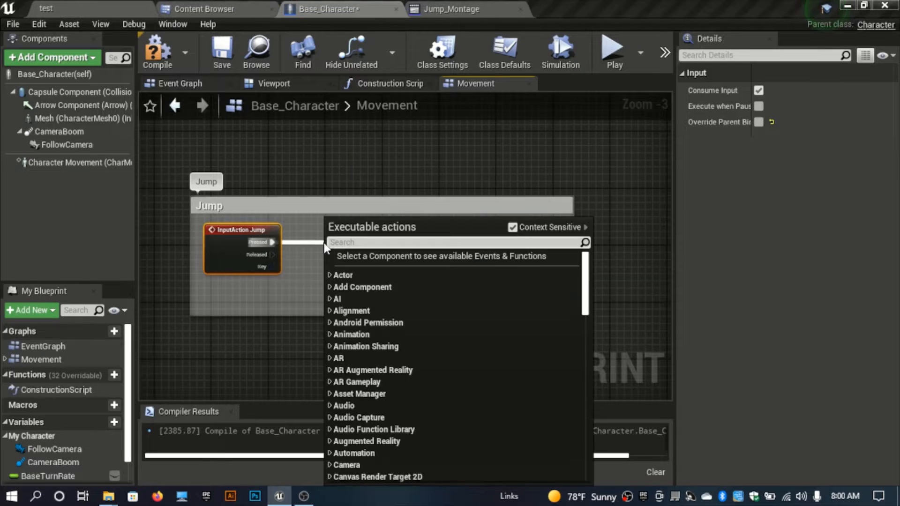
pyautogui.write('pla')
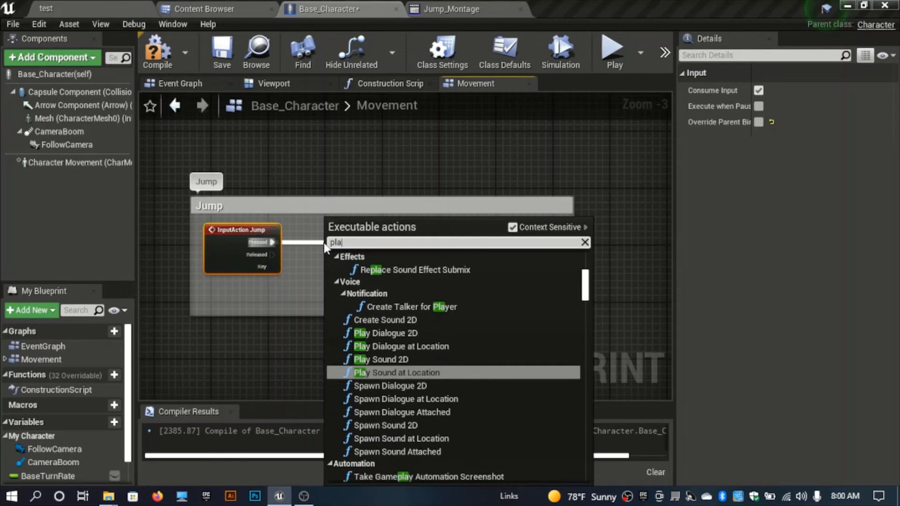
pyautogui.write('y anim')
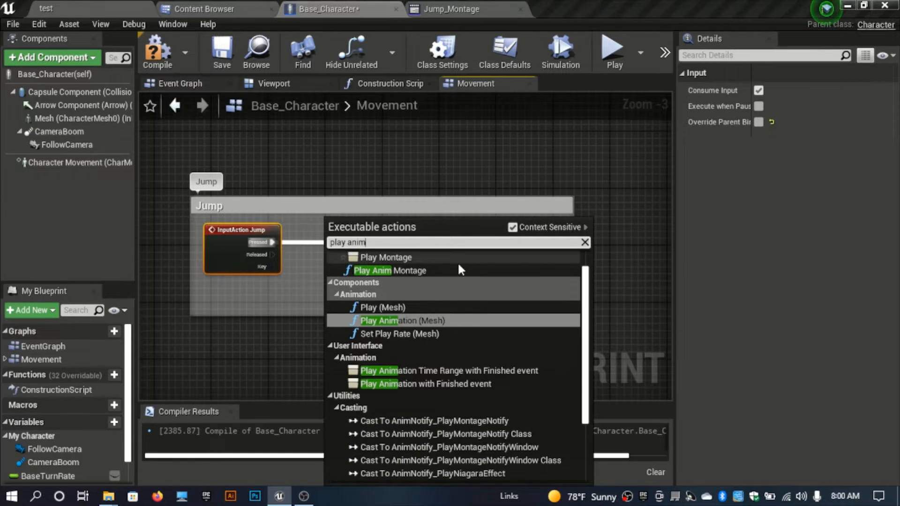
pyautogui.click(398, 271)
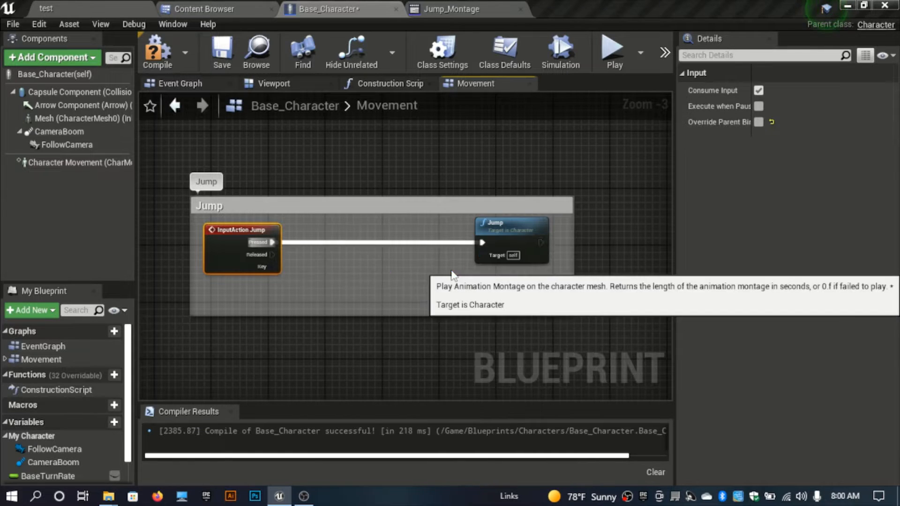
# Step: Set the Play Anim Montage node's Anim Montage to Jump_Montage and compile the blueprint
pyautogui.click(359, 273)
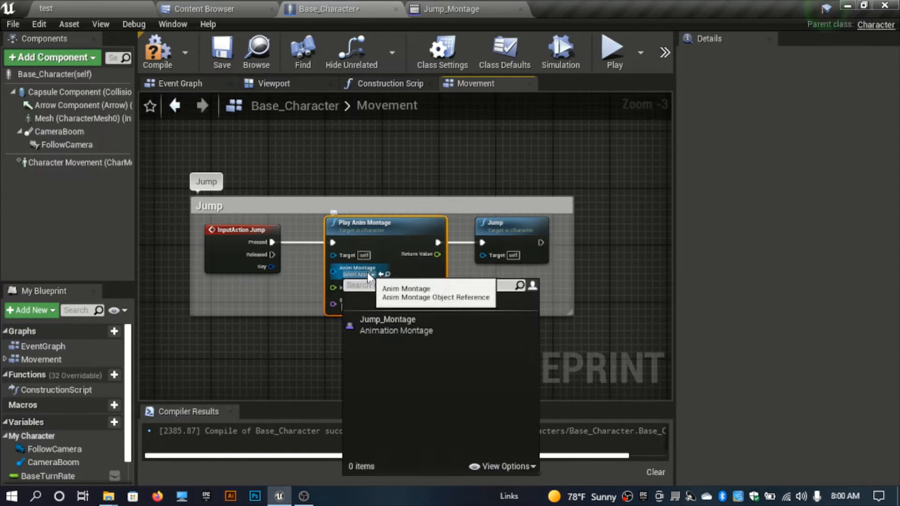
pyautogui.click(376, 320)
pyautogui.moveTo(308, 317); pyautogui.dragTo(312, 343)
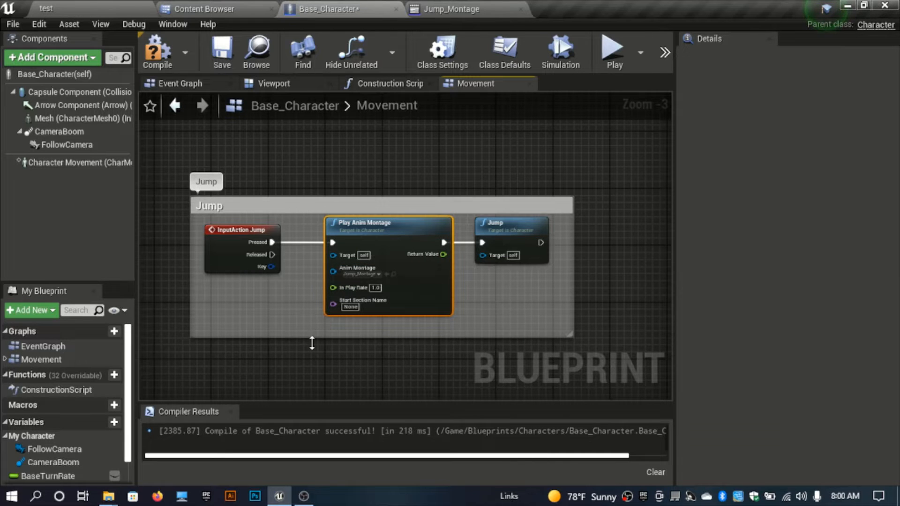
pyautogui.click(161, 55)
# Step: Play the level and run the character forward to test it, then stop playing
pyautogui.click(71, 6)
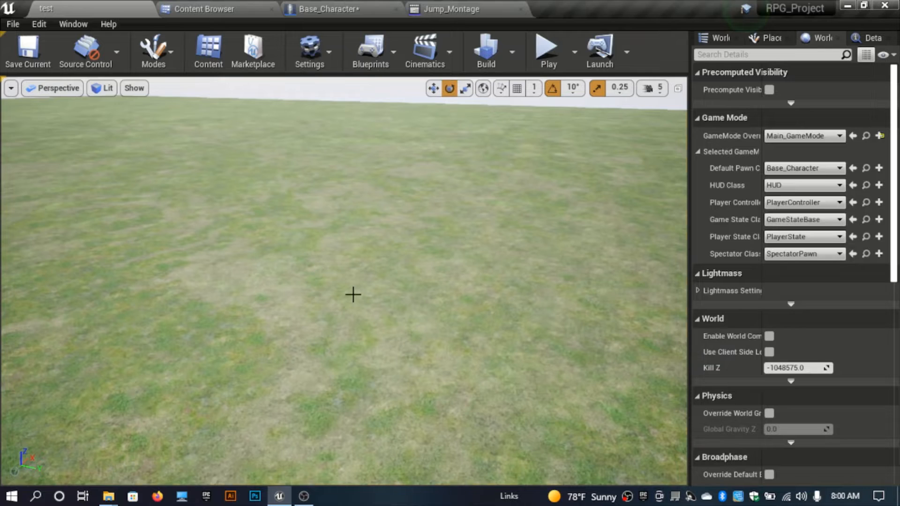
pyautogui.moveTo(363, 274); pyautogui.dragTo(363, 244, button='right')
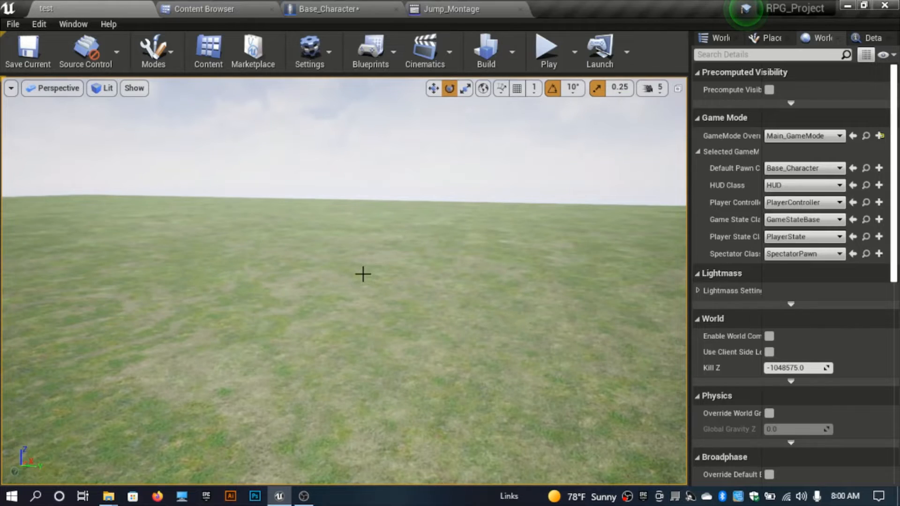
pyautogui.hotkey('alt', 'p')
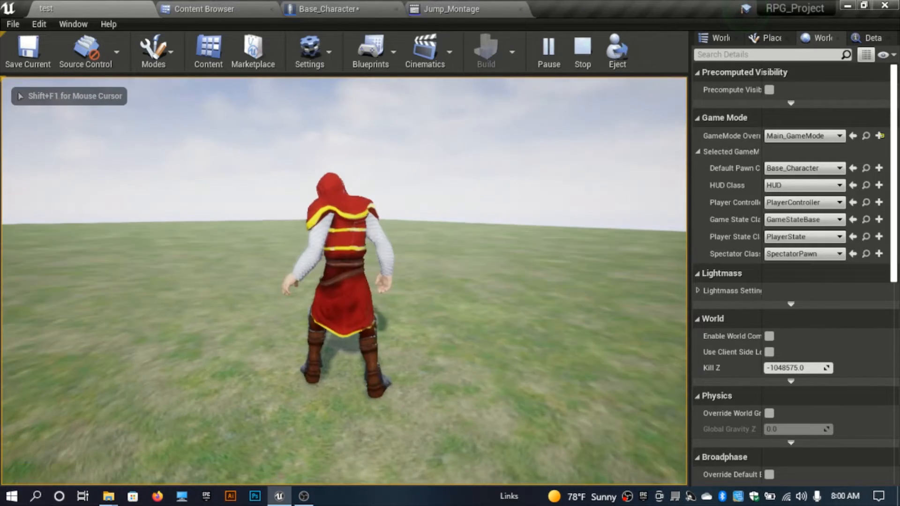
pyautogui.press('w')
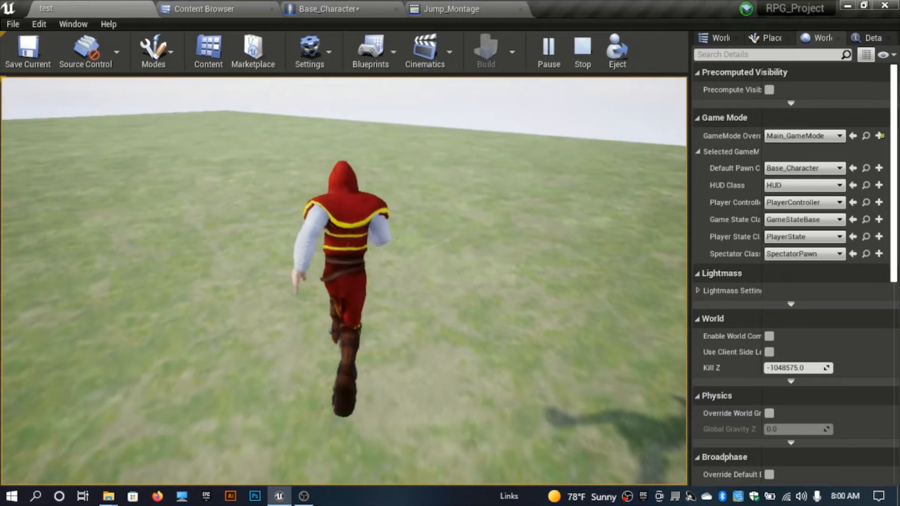
pyautogui.hotkey('shift', 'F1')
pyautogui.press('Escape')
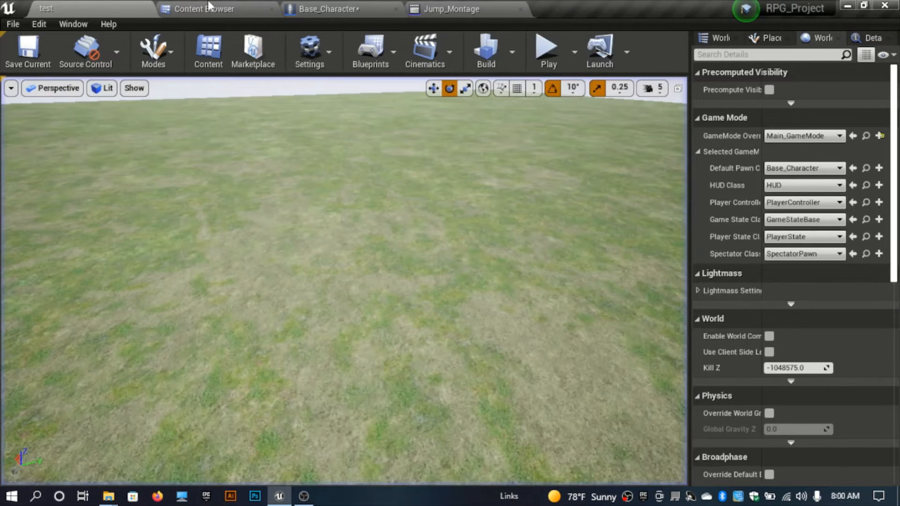
# Step: Open Knight_AnimBP from the Content > Blueprints > Animation > Blueprints folder
pyautogui.click(210, 7)
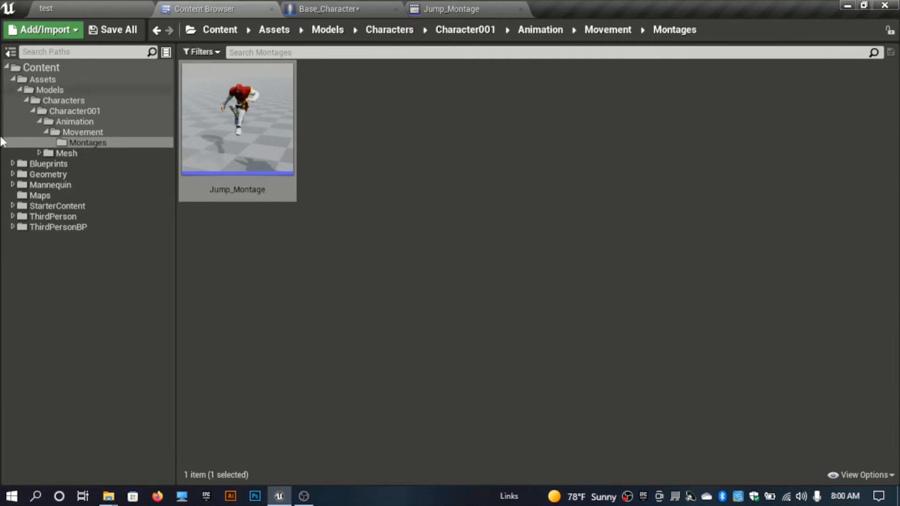
pyautogui.click(14, 78)
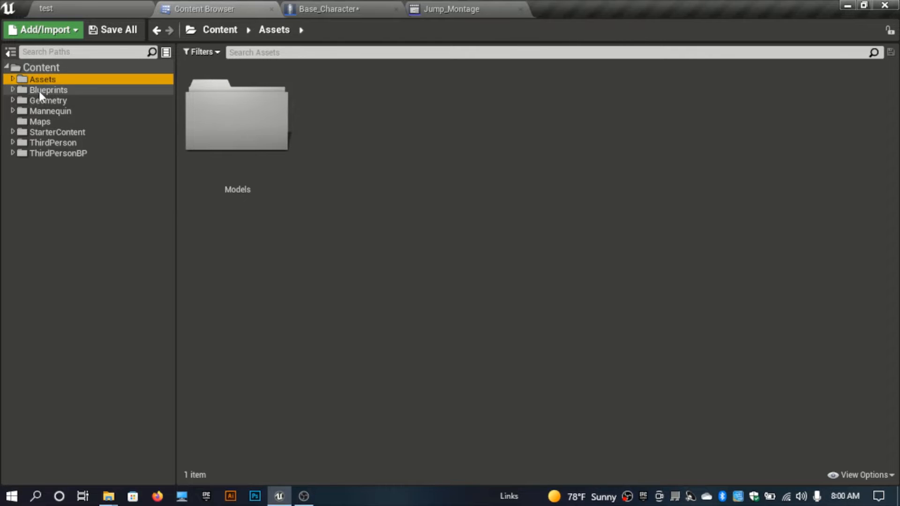
pyautogui.click(38, 89)
pyautogui.doubleClick(262, 184)
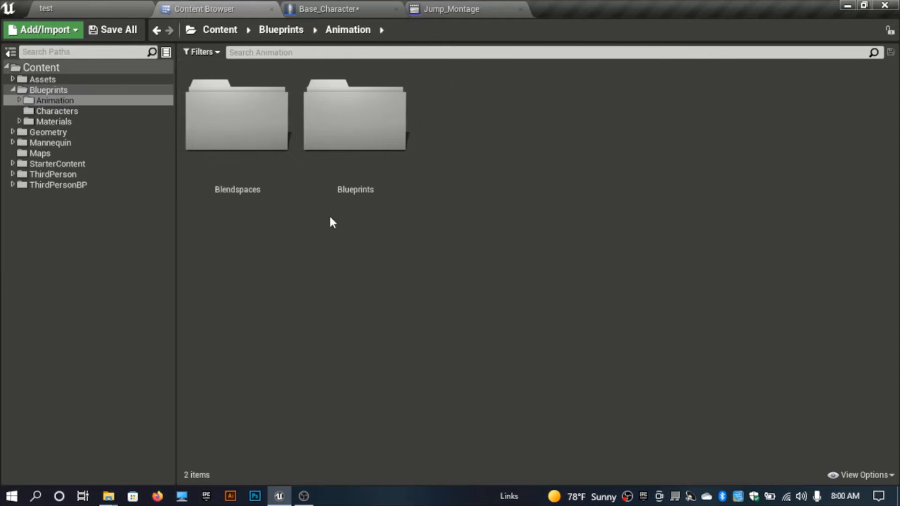
pyautogui.click(371, 142)
pyautogui.doubleClick(372, 142)
pyautogui.doubleClick(256, 158)
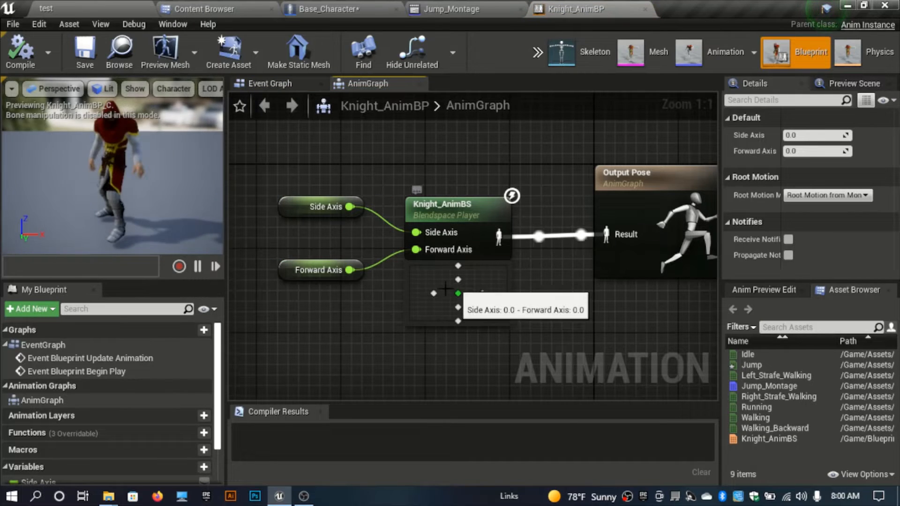
# Step: Move the Knight_AnimBS blendspace player and its Side Axis and Forward Axis variables further left in the AnimGraph
pyautogui.moveTo(485, 358); pyautogui.dragTo(330, 203)
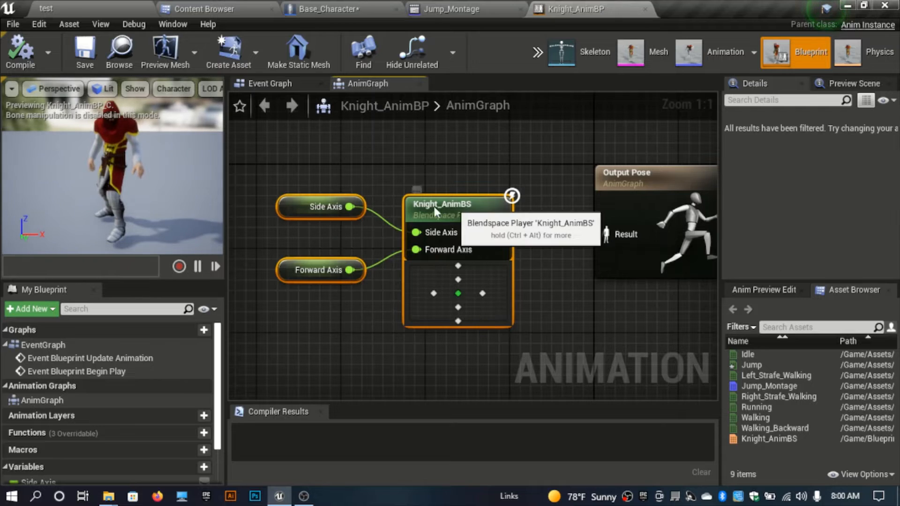
pyautogui.moveTo(420, 206); pyautogui.dragTo(250, 204)
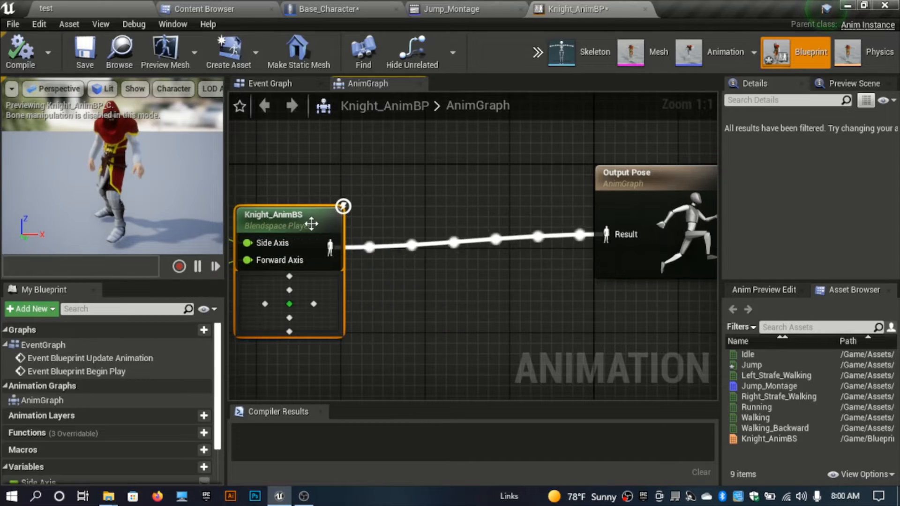
pyautogui.click(411, 196)
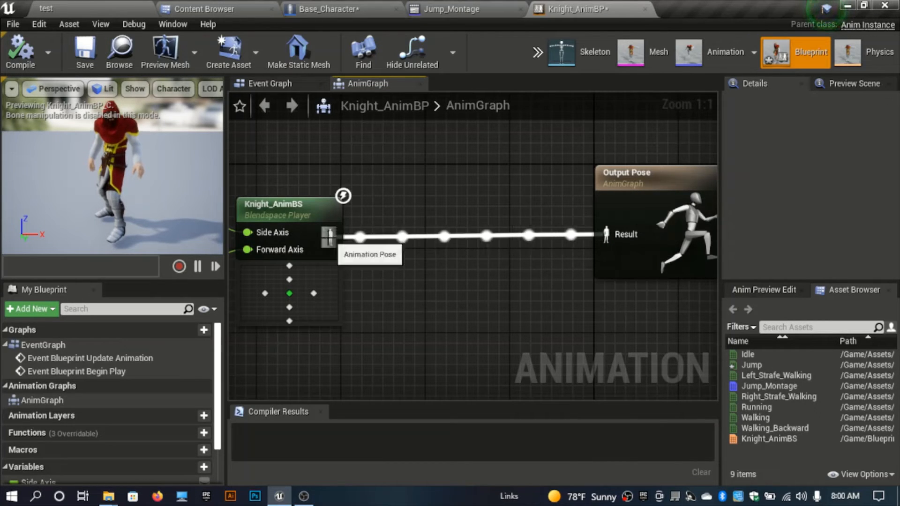
# Step: Insert a Slot 'DefaultSlot' node between the blendspace player and the Output Pose result, then compile
pyautogui.moveTo(392, 230); pyautogui.dragTo(393, 236)
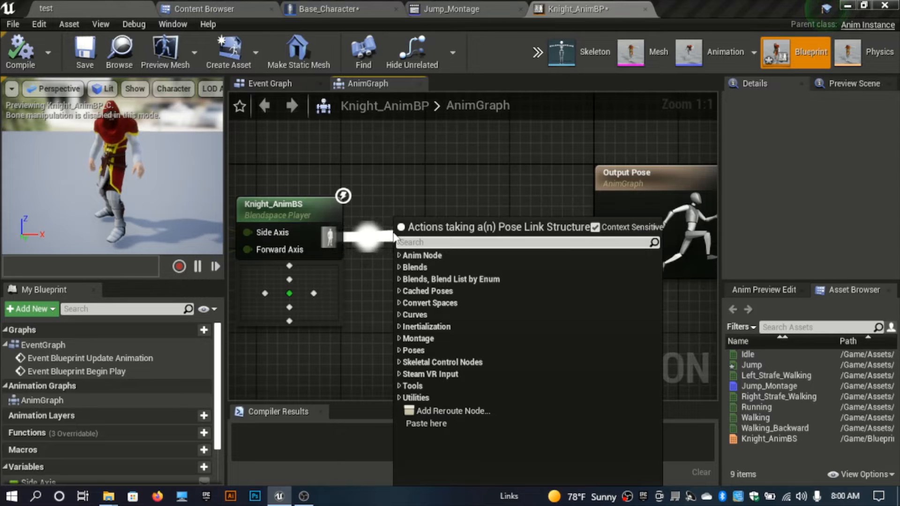
pyautogui.write('def')
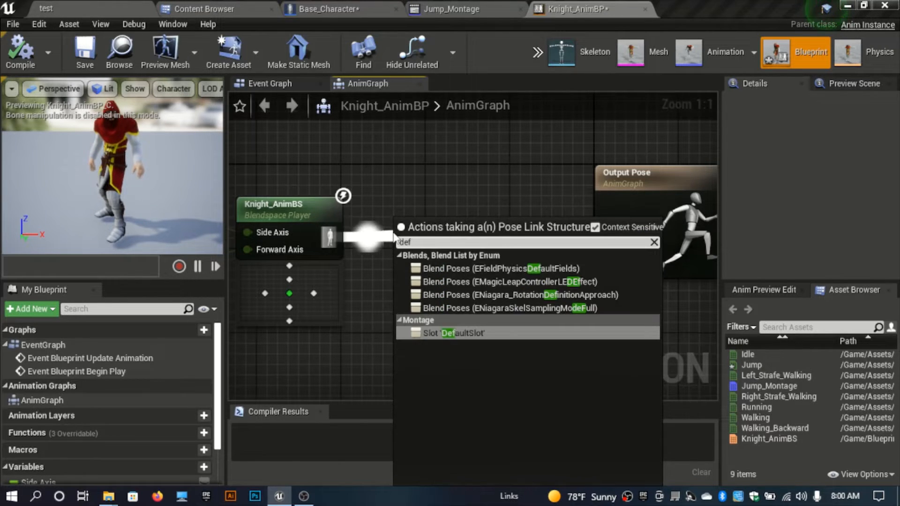
pyautogui.press('Escape')
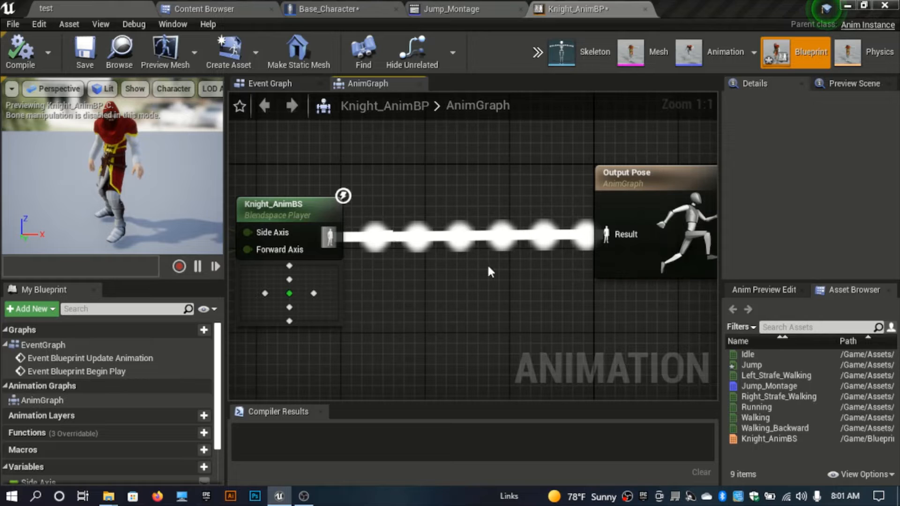
pyautogui.moveTo(471, 243); pyautogui.dragTo(590, 234)
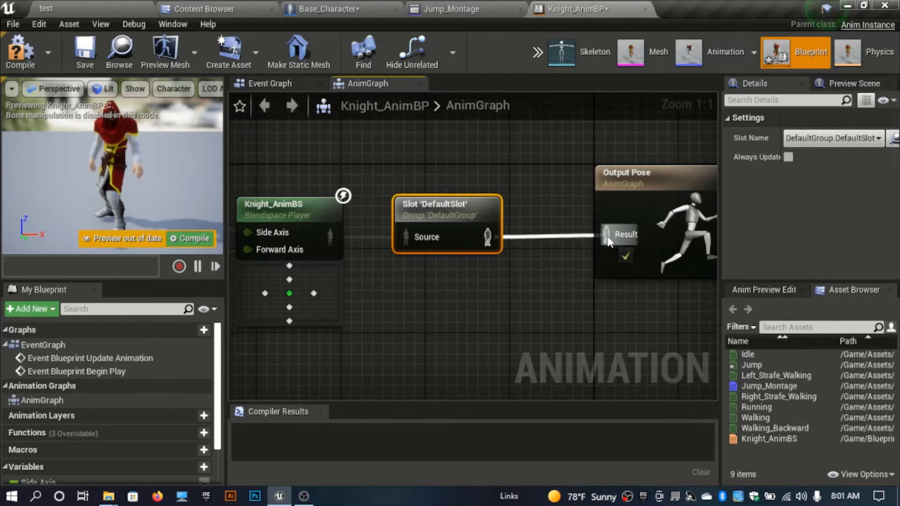
pyautogui.click(355, 148)
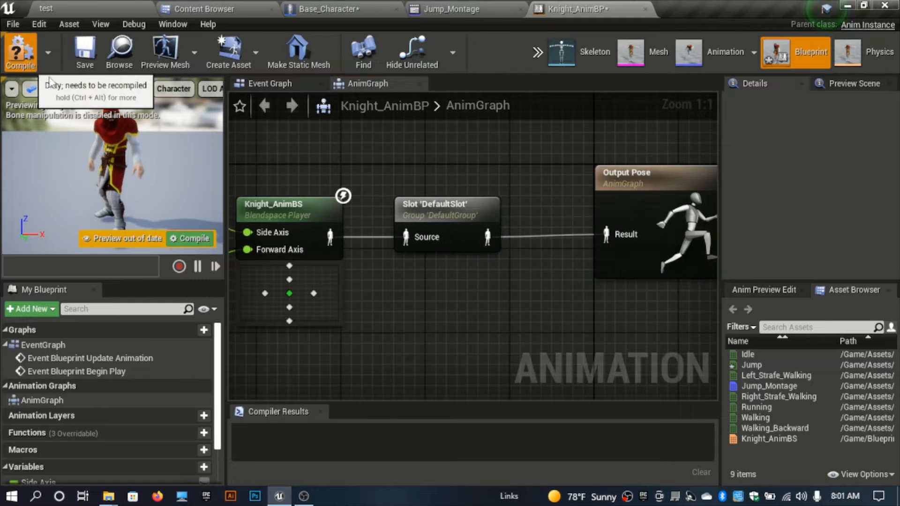
# Step: Play the level, run forward and jump repeatedly to test the jump montage, then stop playing
pyautogui.click(90, 1)
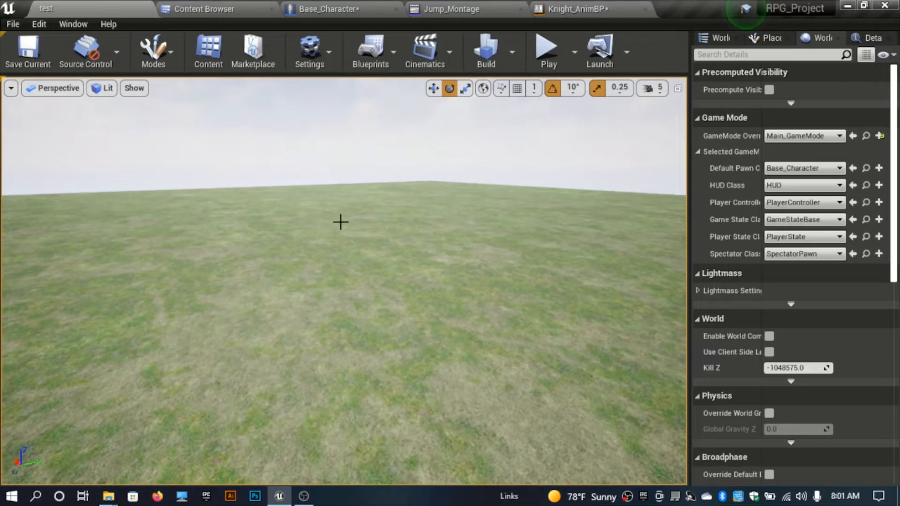
pyautogui.hotkey('alt', 'p')
pyautogui.press('w')
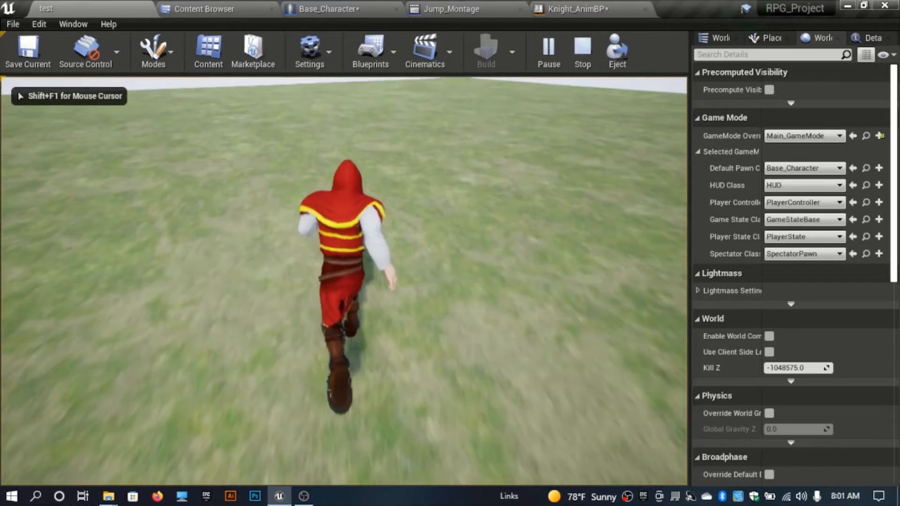
pyautogui.press('space')
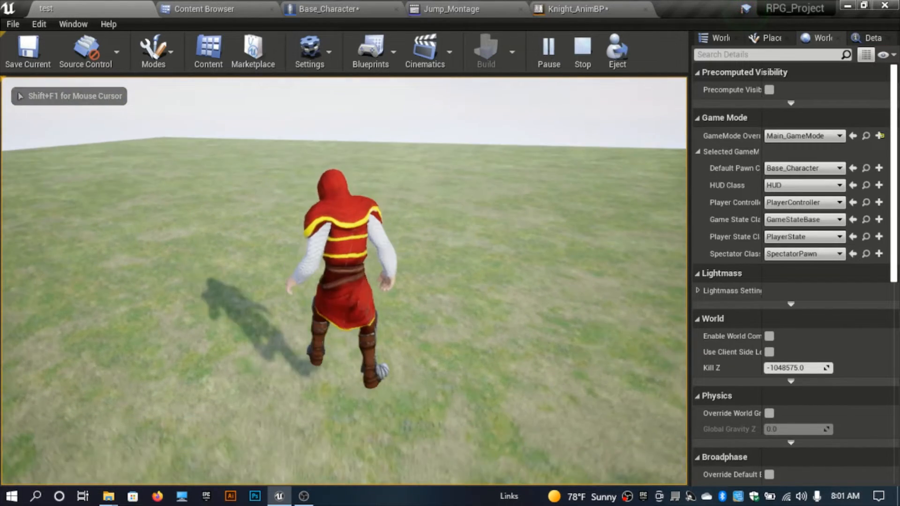
pyautogui.press('space')
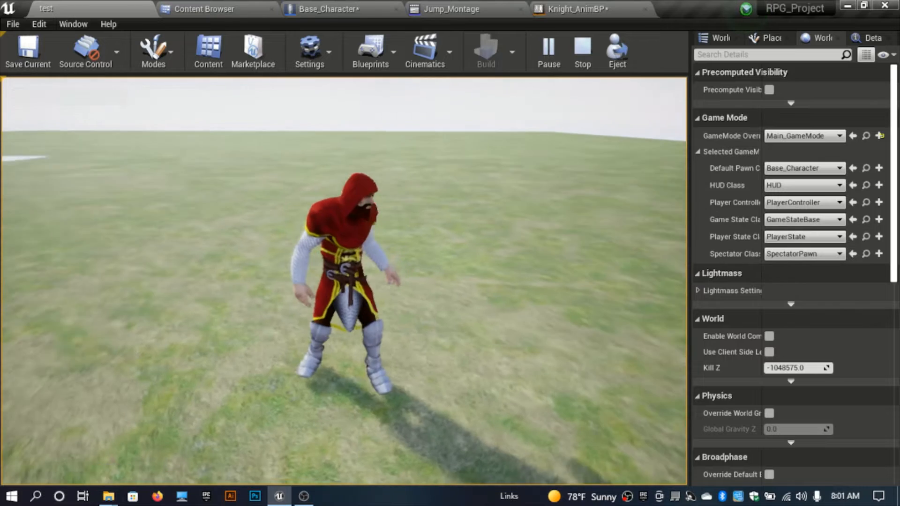
pyautogui.press('space')
pyautogui.press('space')
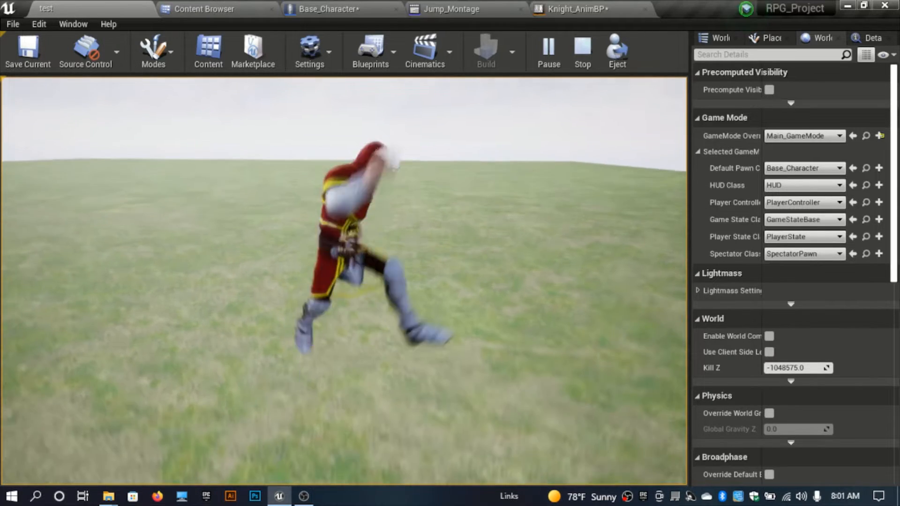
pyautogui.press('space')
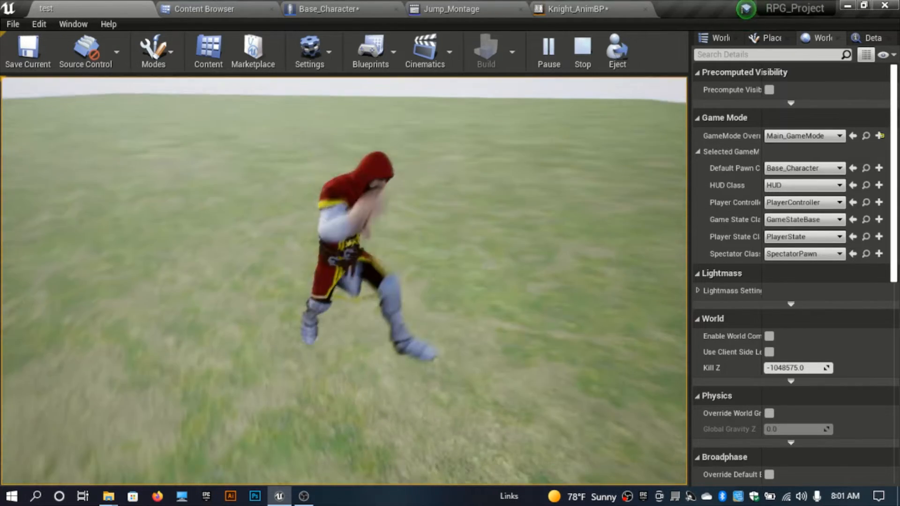
pyautogui.press('space')
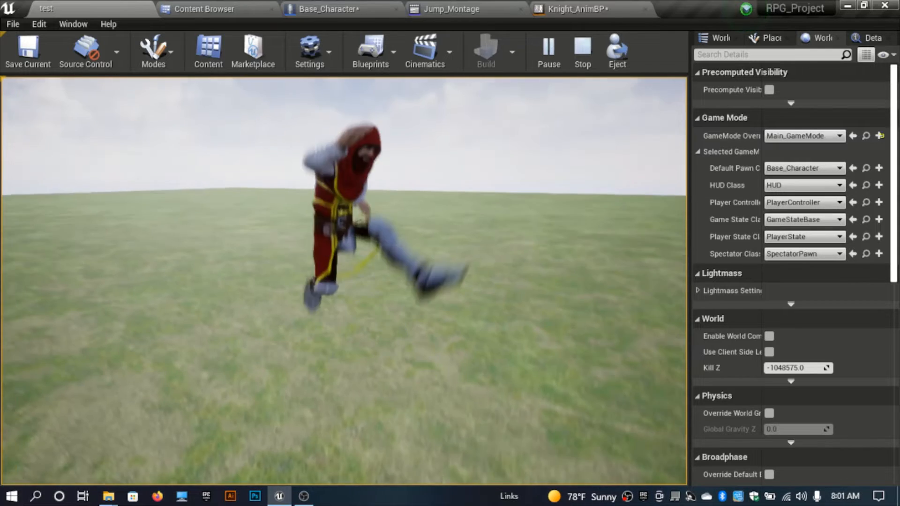
pyautogui.press('space')
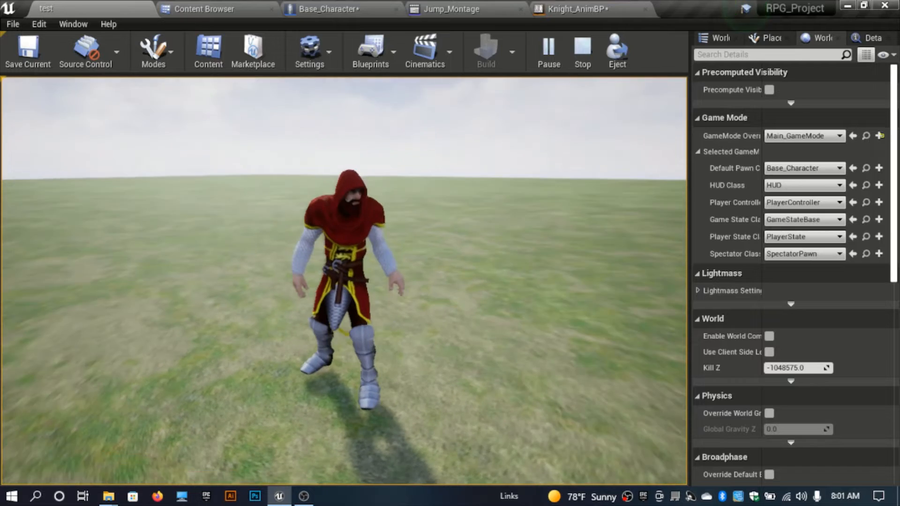
pyautogui.press('space')
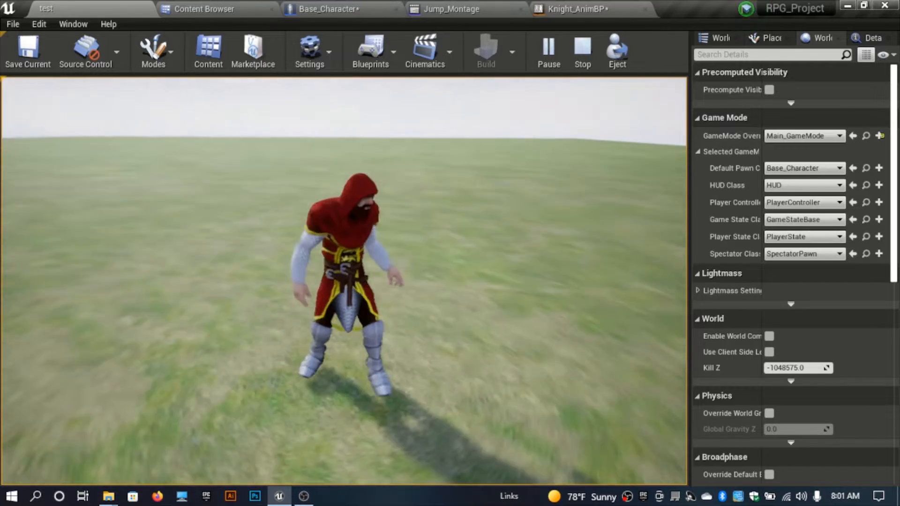
pyautogui.press('Escape')
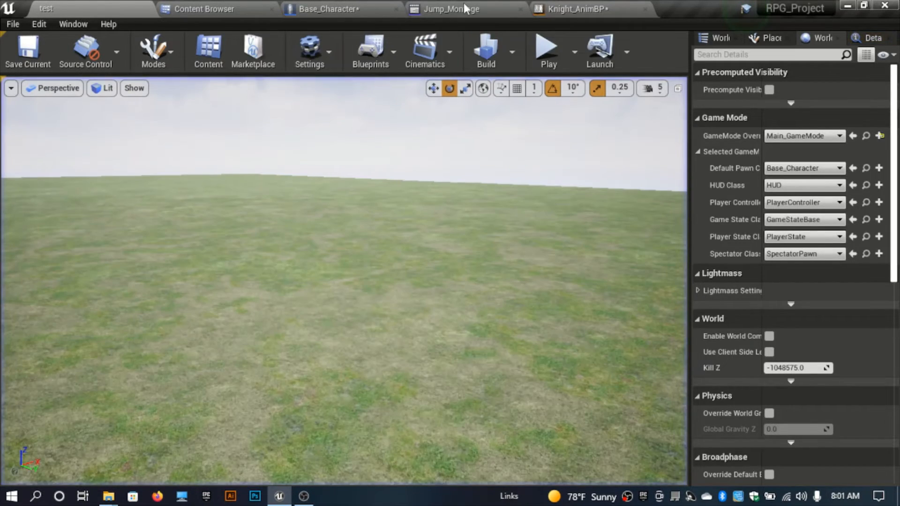
# Step: Open Jump_Montage and add a new montage section named Loop_S at about frame 13 of the timeline
pyautogui.click(463, 4)
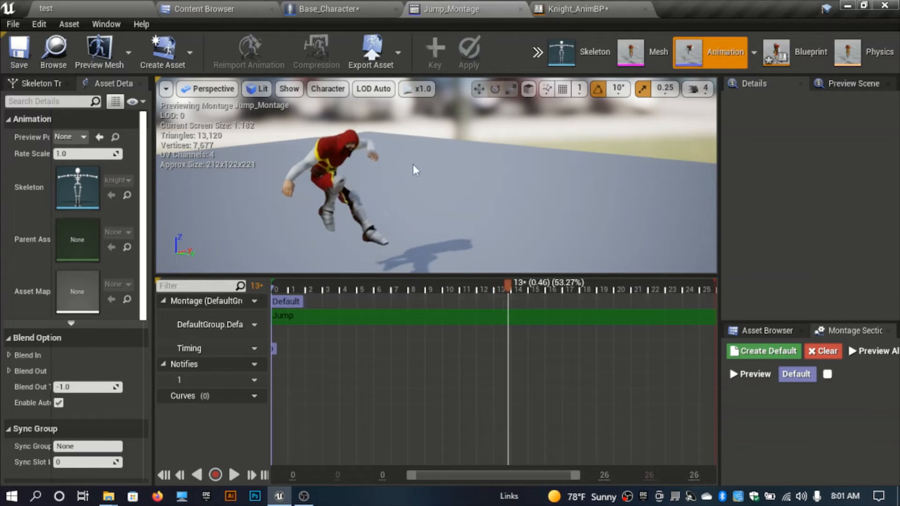
pyautogui.moveTo(413, 167); pyautogui.dragTo(424, 184, button='right')
pyautogui.press('w')
pyautogui.press('s')
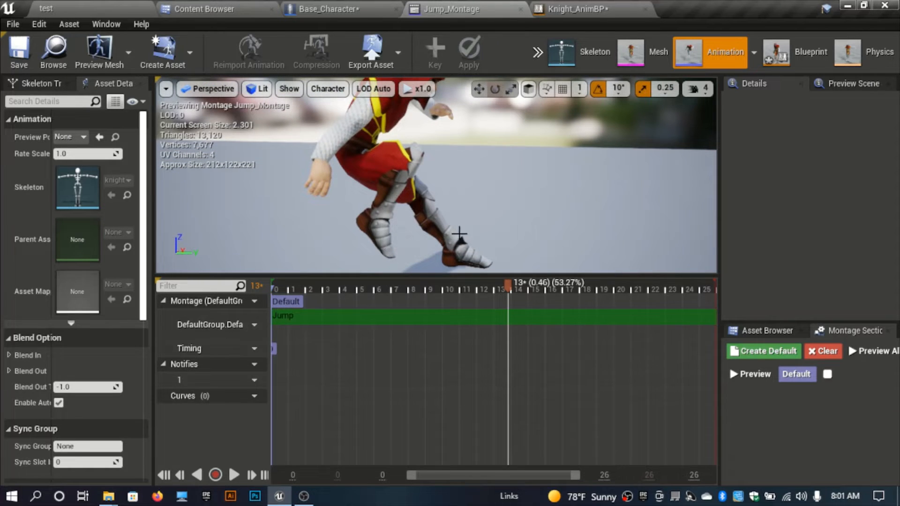
pyautogui.rightClick(510, 333)
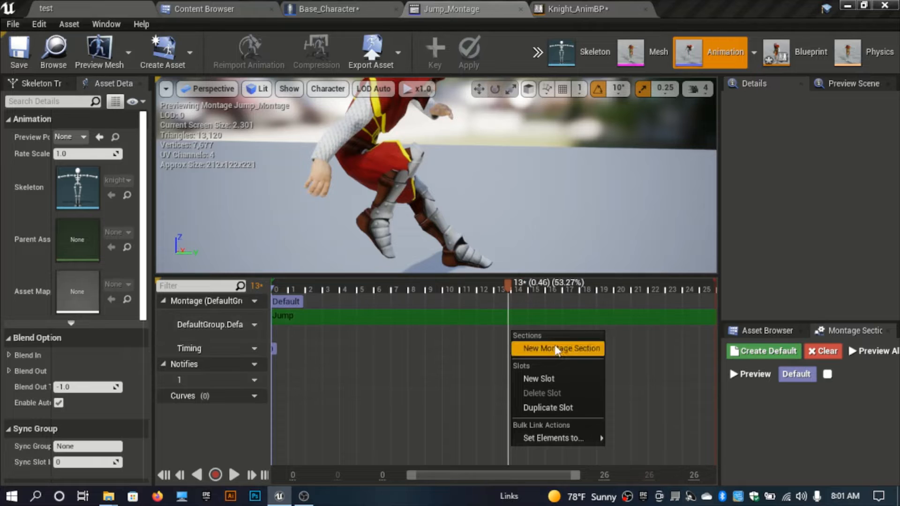
pyautogui.click(556, 349)
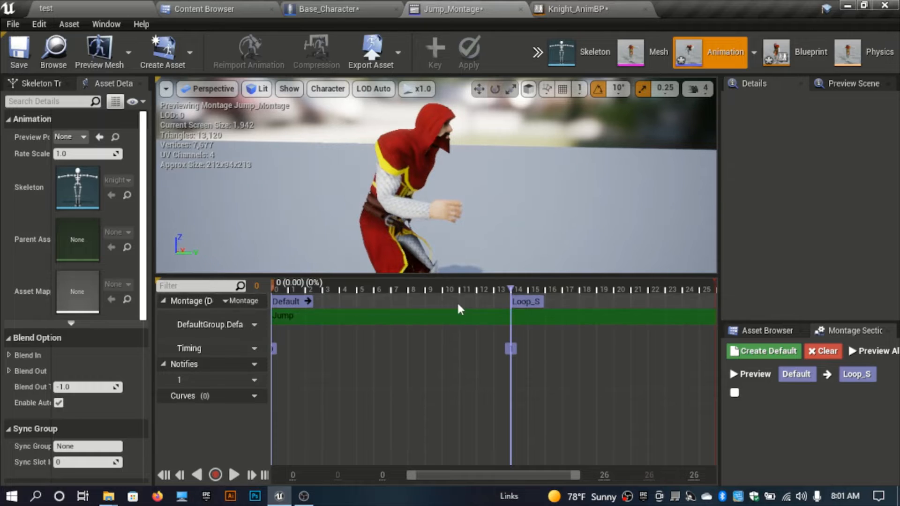
# Step: Add a second montage section named Loop_E just after Loop_S, at about frame 15
pyautogui.click(492, 291)
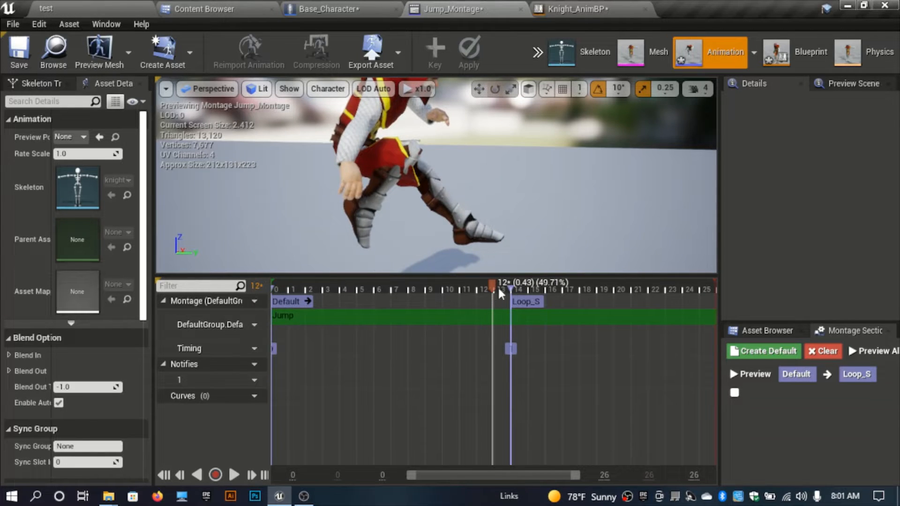
pyautogui.click(525, 294)
pyautogui.moveTo(523, 297); pyautogui.dragTo(520, 302)
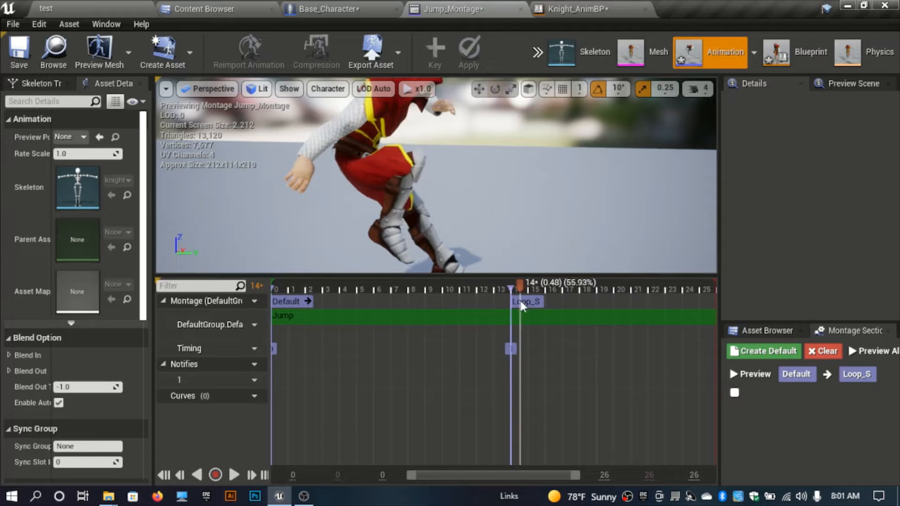
pyautogui.rightClick(528, 341)
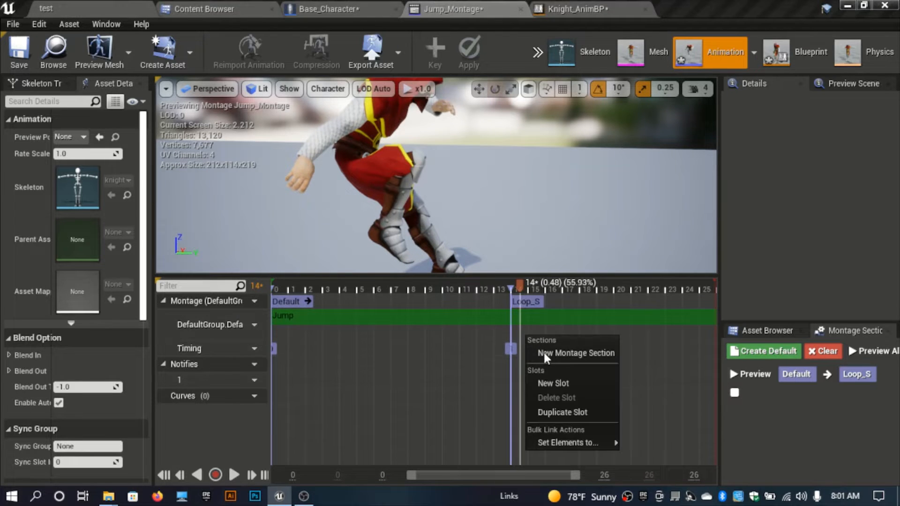
pyautogui.click(546, 355)
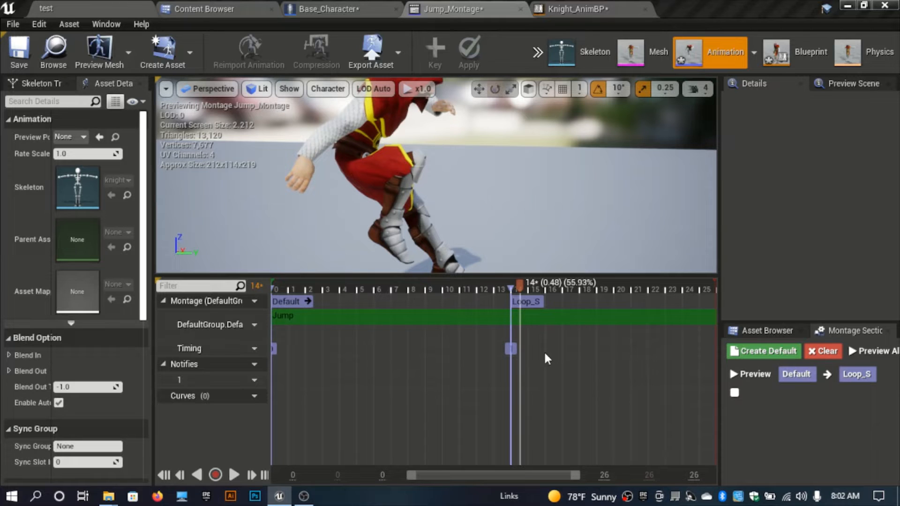
pyautogui.scroll(5, 515, 353)
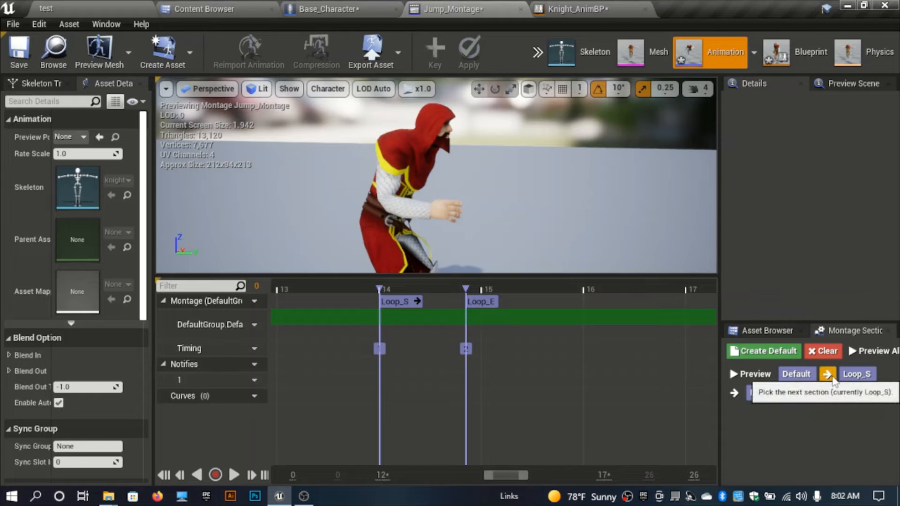
# Step: Set Loop_S's next section to Loop_S so the section loops on itself
pyautogui.click(734, 393)
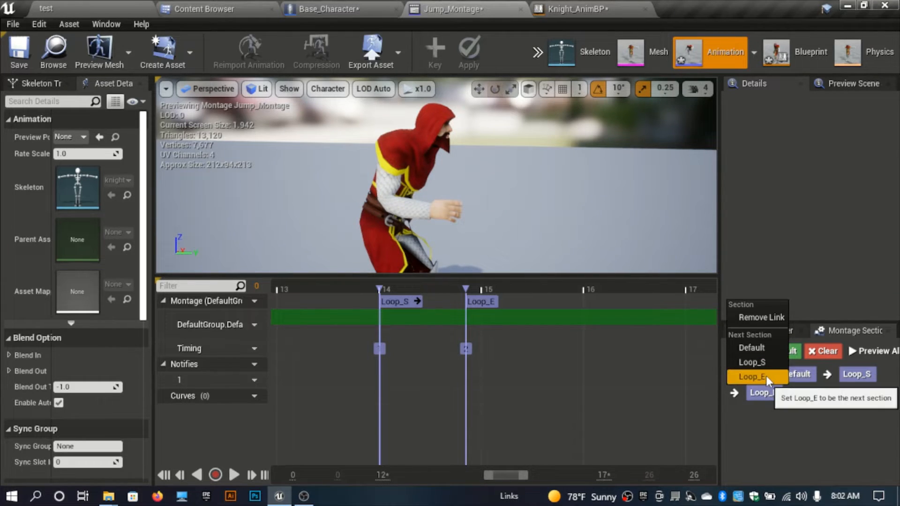
pyautogui.click(763, 362)
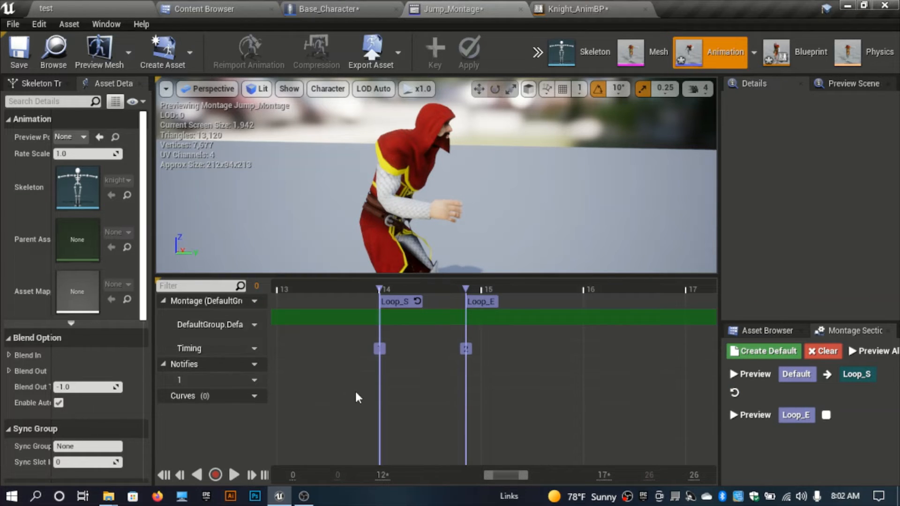
# Step: Move the Loop_E section marker closer to Loop_S, just after frame 14, preview the montage, and save it
pyautogui.click(232, 475)
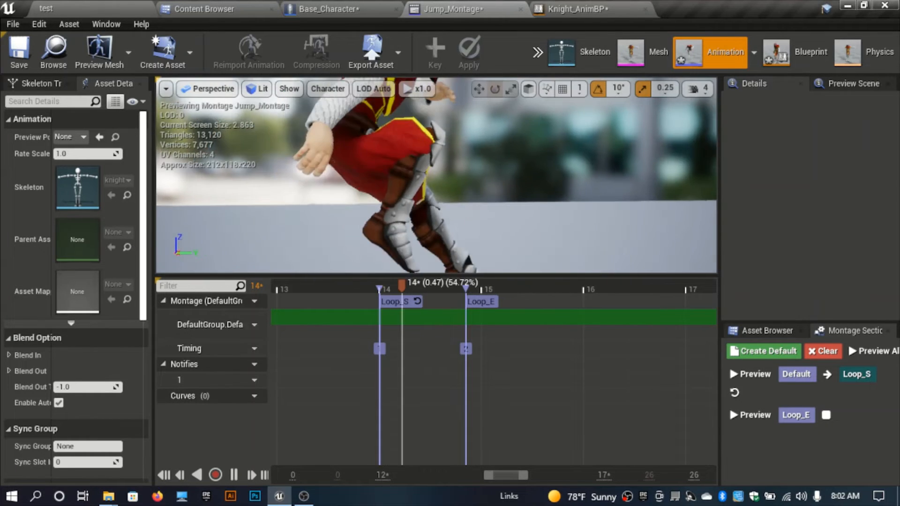
pyautogui.click(442, 289)
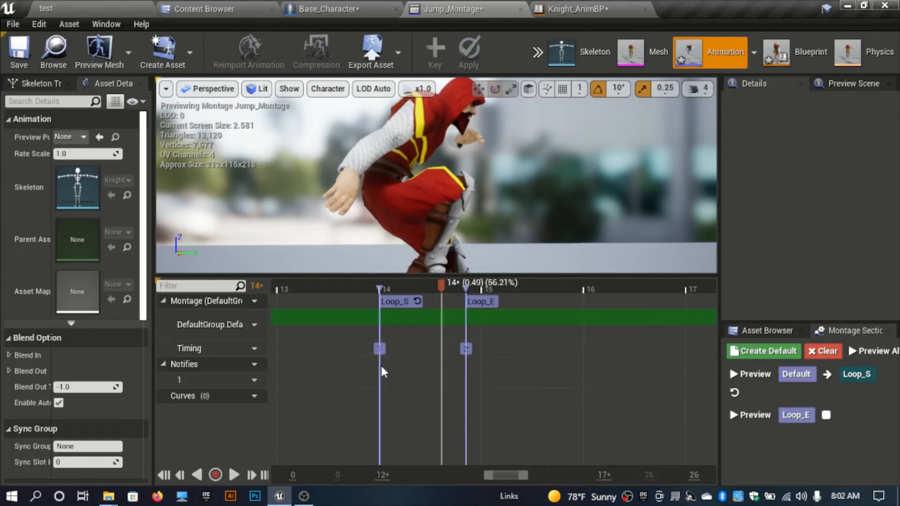
pyautogui.moveTo(443, 293); pyautogui.dragTo(399, 311)
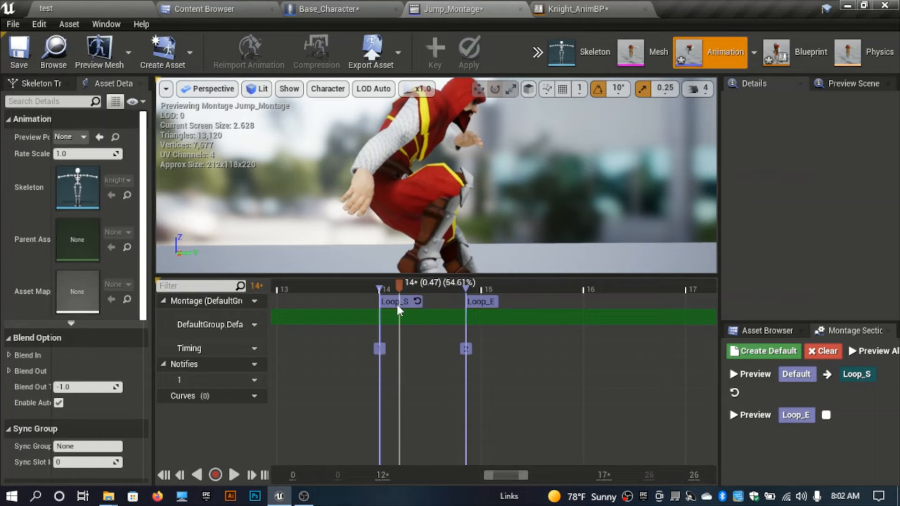
pyautogui.moveTo(465, 301); pyautogui.dragTo(407, 310)
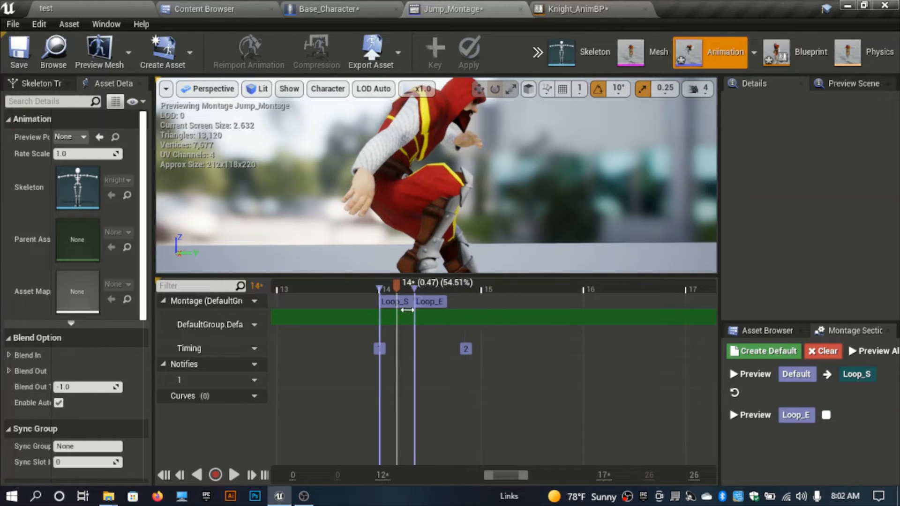
pyautogui.click(234, 475)
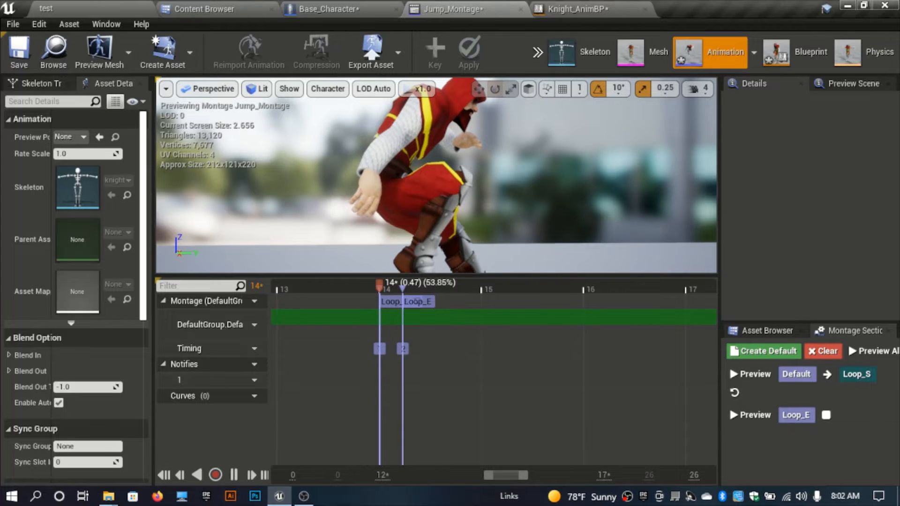
pyautogui.click(234, 474)
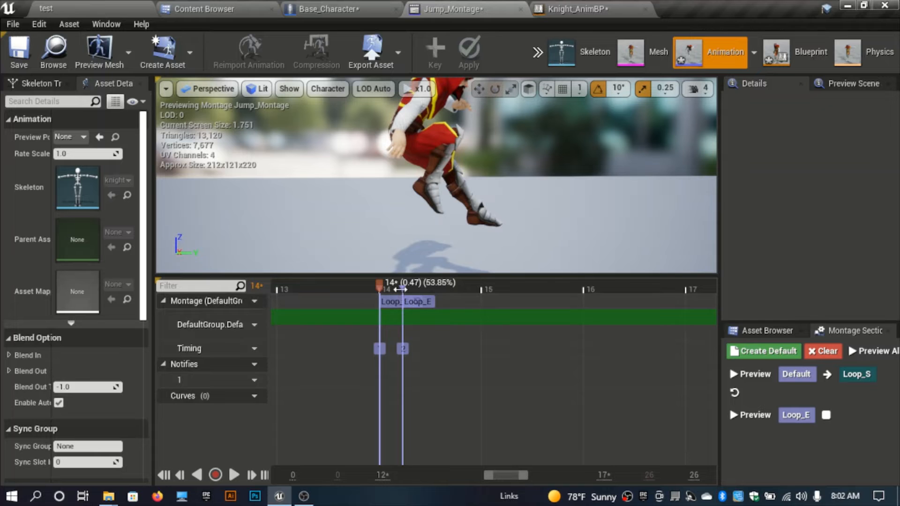
pyautogui.click(239, 473)
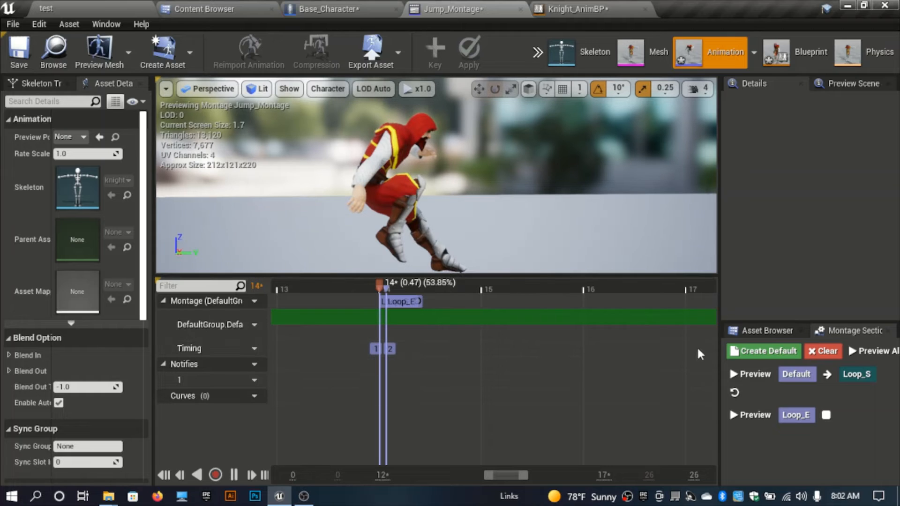
pyautogui.click(10, 53)
# Step: Switch to the level, play it and jump repeatedly to test the looping jump, then stop playing
pyautogui.click(107, 6)
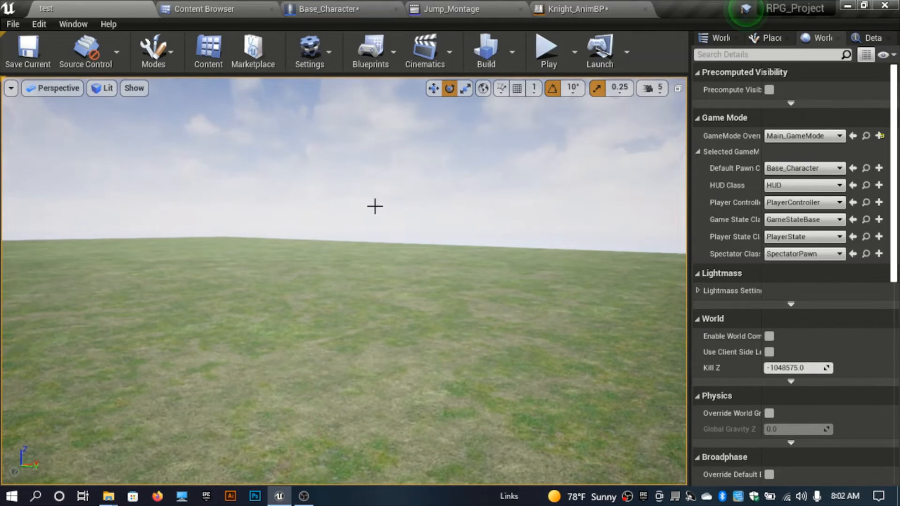
pyautogui.hotkey('alt', 'p')
pyautogui.press('space')
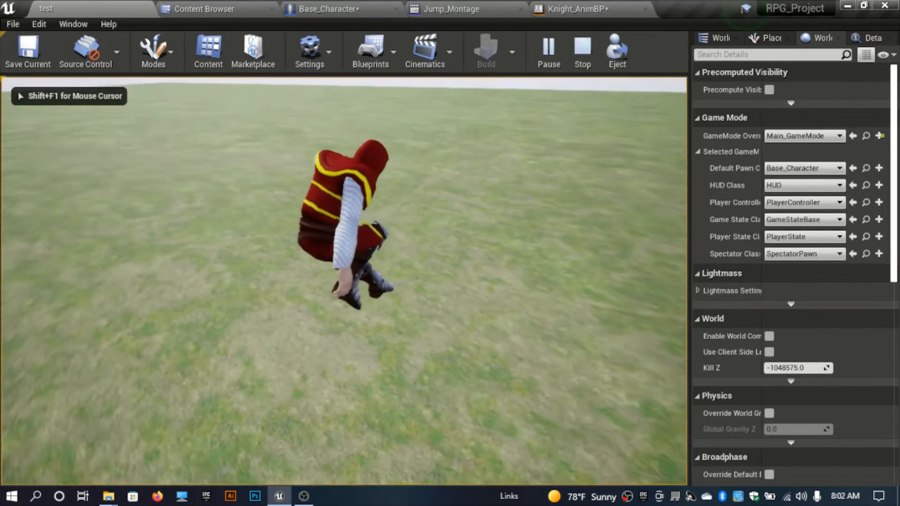
pyautogui.press('space')
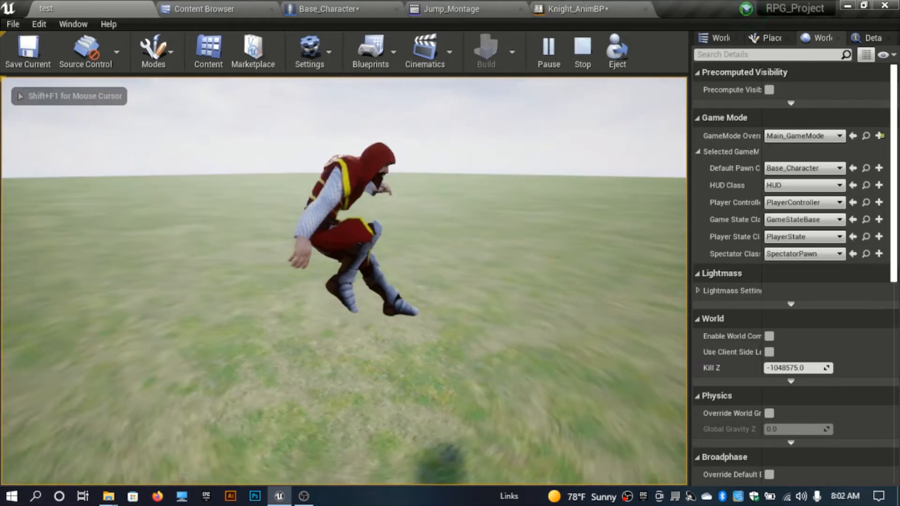
pyautogui.press('space')
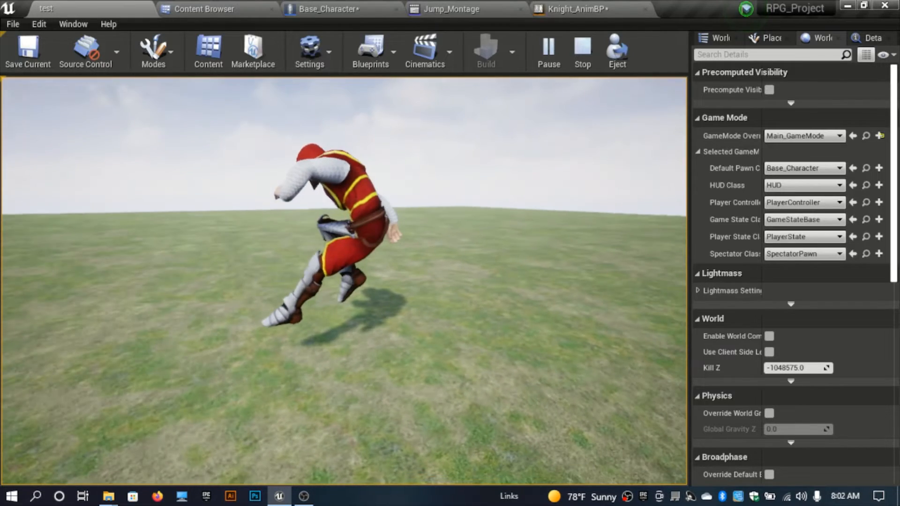
pyautogui.press('space')
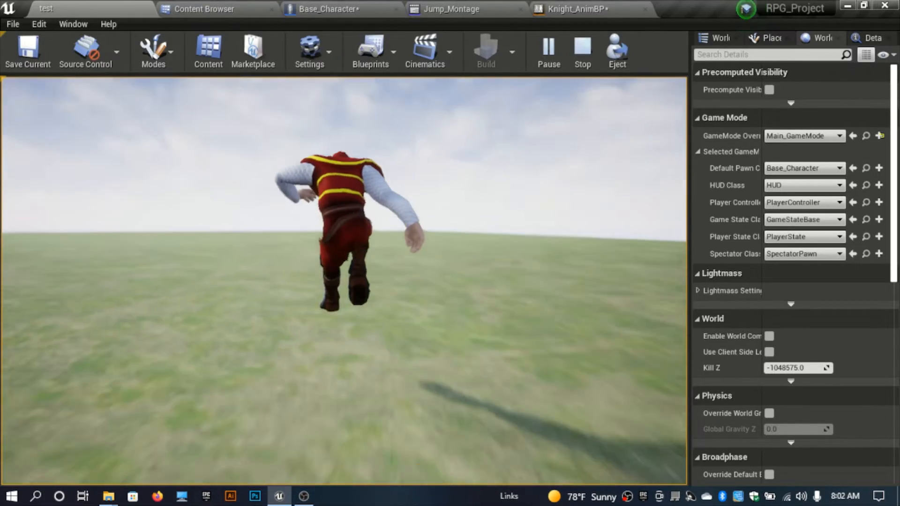
pyautogui.press('space')
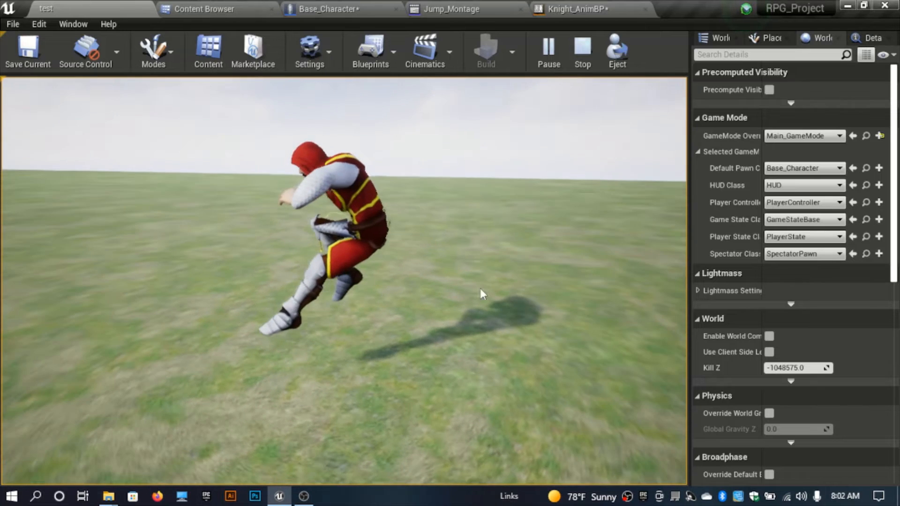
pyautogui.press('Escape')
# Step: In Base_Character's Movement graph, add an Event On Landed node
pyautogui.click(328, 9)
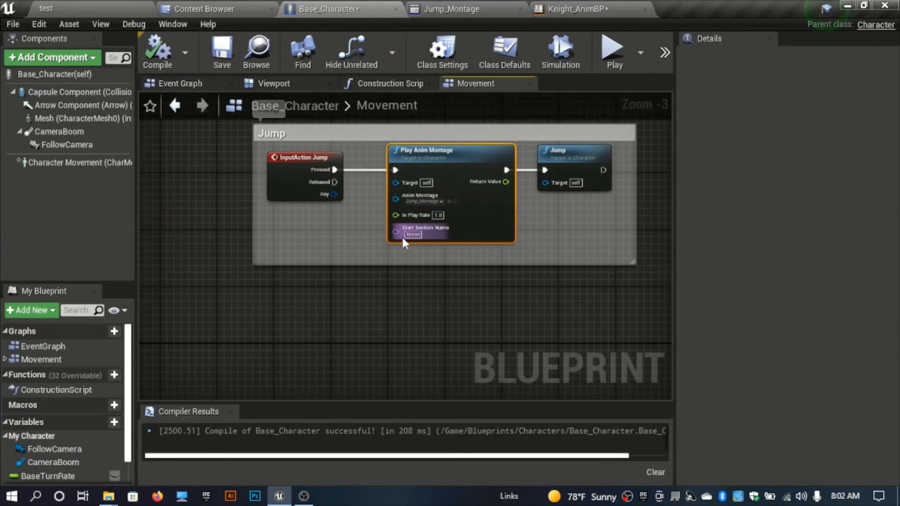
pyautogui.rightClick(290, 332)
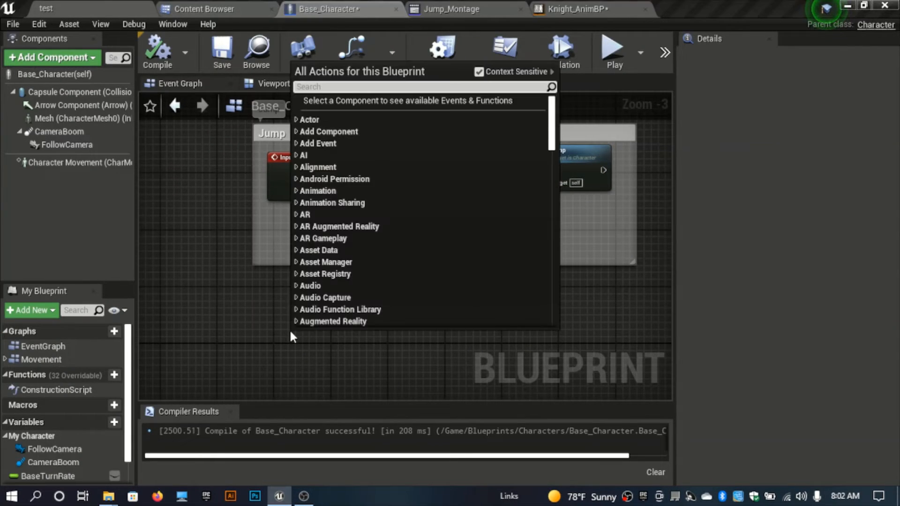
pyautogui.write('event on la')
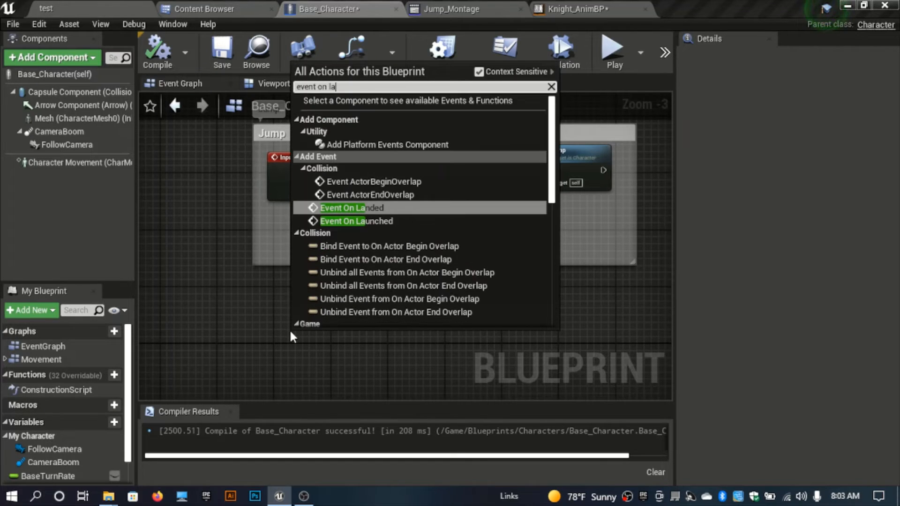
pyautogui.press('Return')
# Step: Duplicate the Play Anim Montage node, wire Event On Landed's execution into the copy, and compile the blueprint
pyautogui.moveTo(308, 345); pyautogui.dragTo(296, 348)
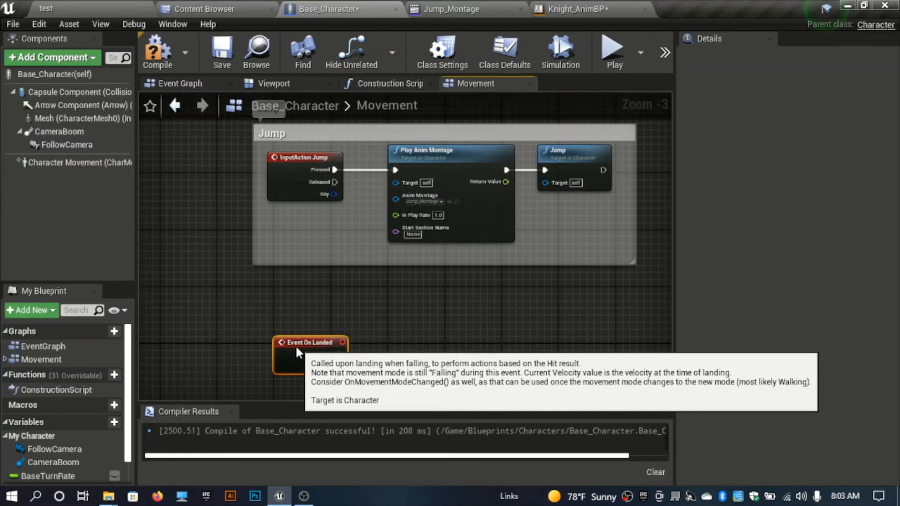
pyautogui.moveTo(391, 335); pyautogui.dragTo(381, 297, button='right')
pyautogui.click(376, 297)
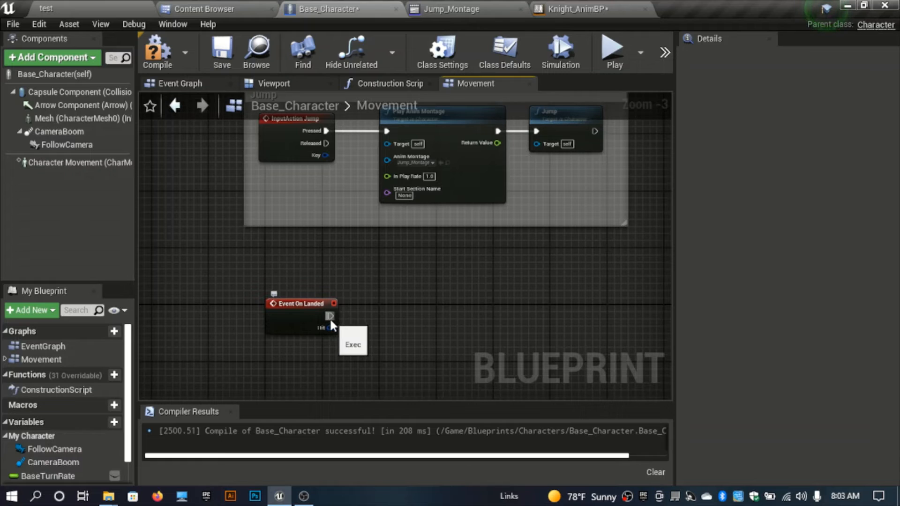
pyautogui.click(454, 164)
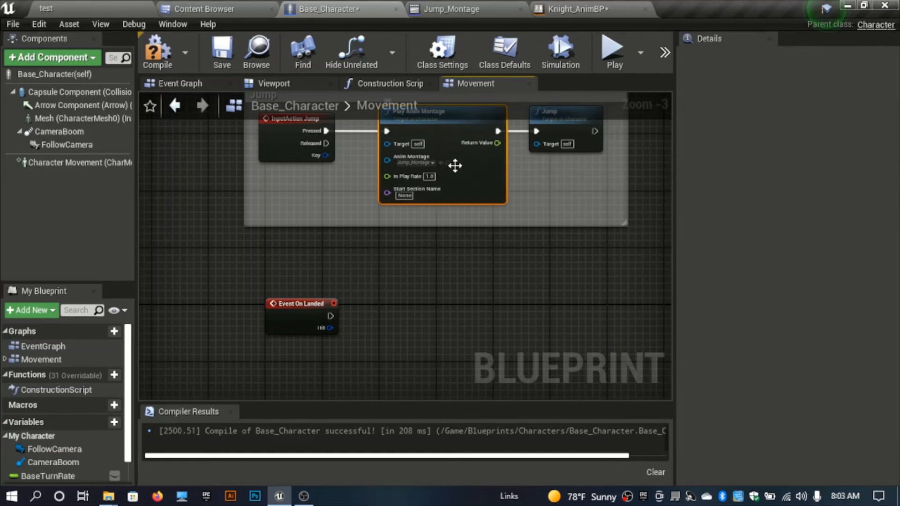
pyautogui.hotkey('ctrl', 'c')
pyautogui.hotkey('ctrl', 'v')
pyautogui.moveTo(528, 189); pyautogui.dragTo(462, 323)
pyautogui.moveTo(338, 321); pyautogui.dragTo(330, 319)
pyautogui.moveTo(455, 289); pyautogui.dragTo(453, 244, button='right')
pyautogui.moveTo(449, 267); pyautogui.dragTo(425, 259)
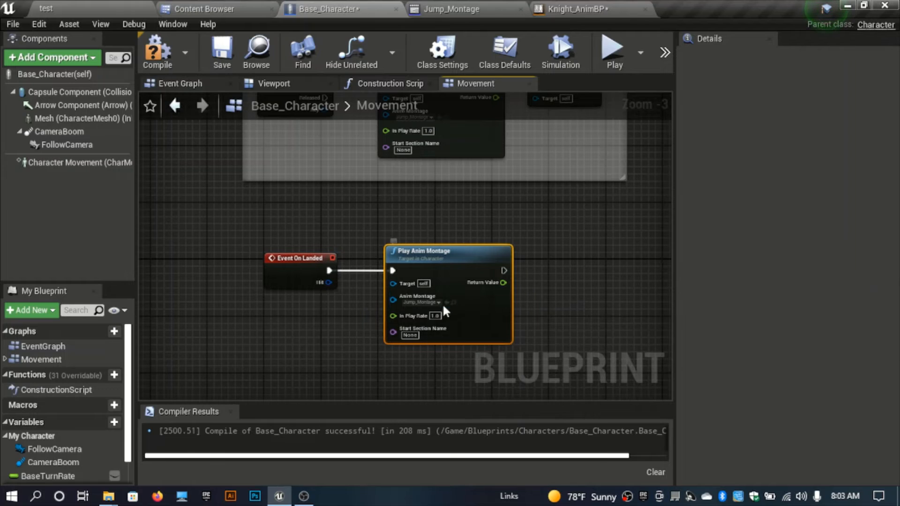
pyautogui.click(168, 60)
# Step: Return to Jump_Montage and zoom out its timeline to examine all the montage sections
pyautogui.scroll(2, 295, 231)
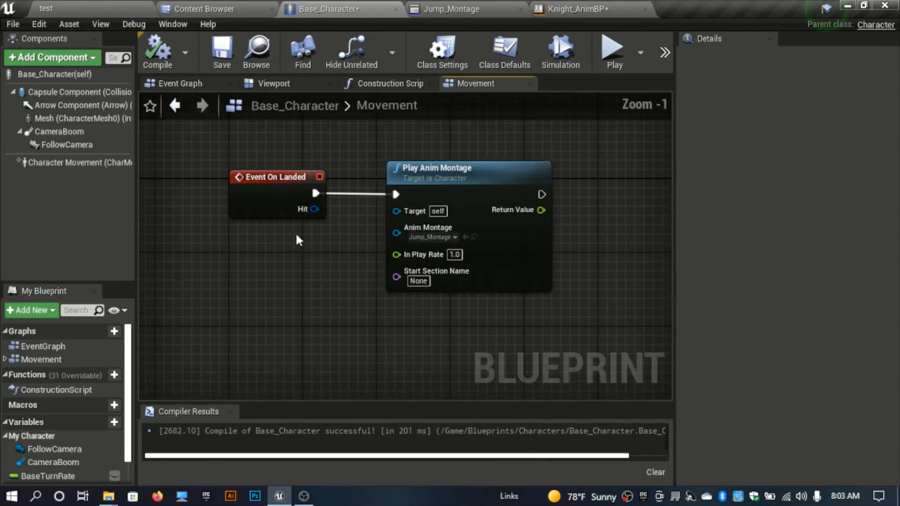
pyautogui.moveTo(295, 231); pyautogui.dragTo(244, 249, button='right')
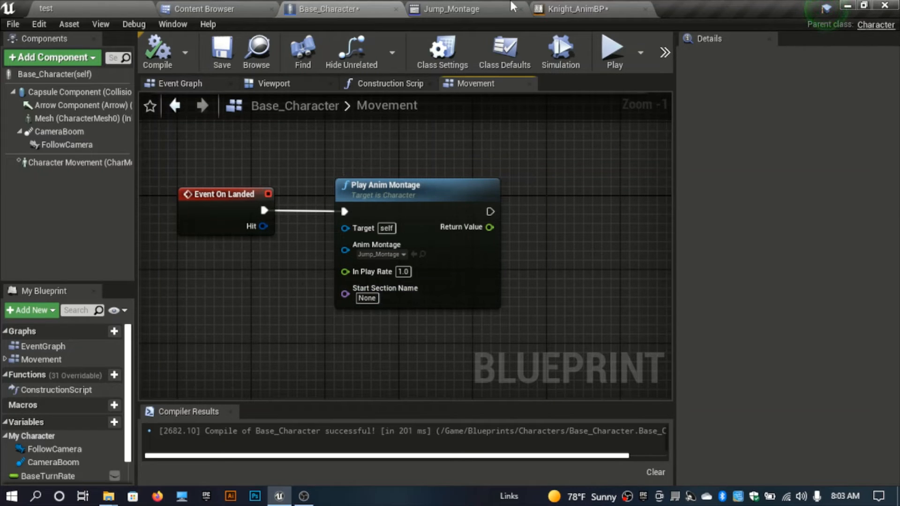
pyautogui.click(459, 6)
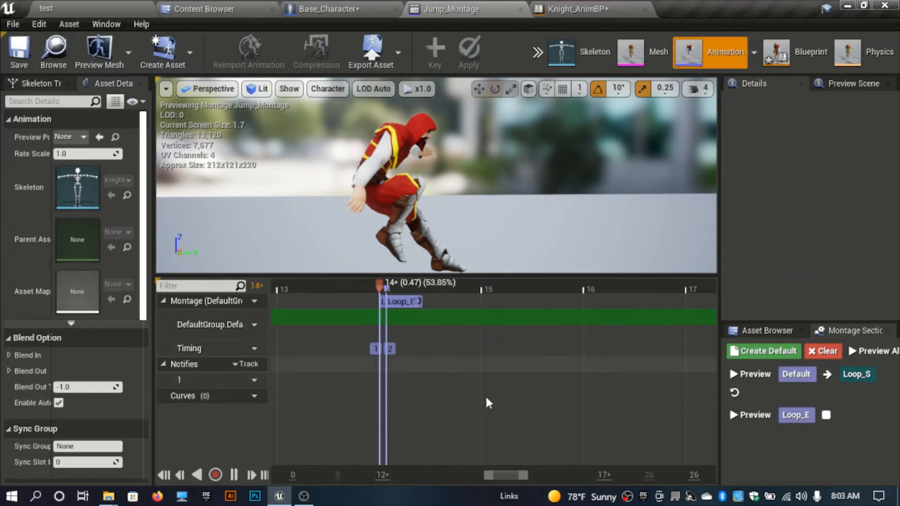
pyautogui.scroll(-5, 488, 402)
pyautogui.scroll(-4, 487, 402)
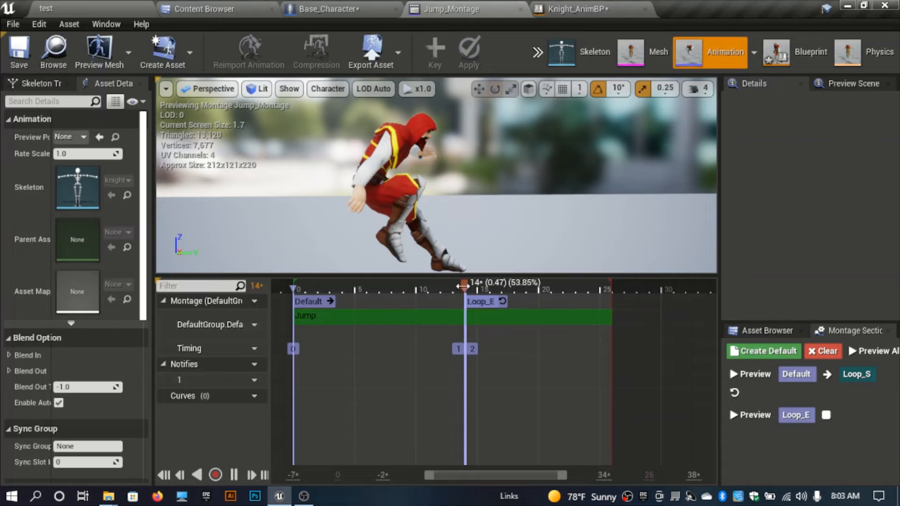
# Step: In Jump_Montage, add a new montage section named Land at about frame 16 of the timeline
pyautogui.moveTo(475, 291); pyautogui.dragTo(520, 302)
pyautogui.moveTo(462, 228); pyautogui.dragTo(475, 250)
pyautogui.moveTo(520, 292); pyautogui.dragTo(500, 315)
pyautogui.rightClick(499, 323)
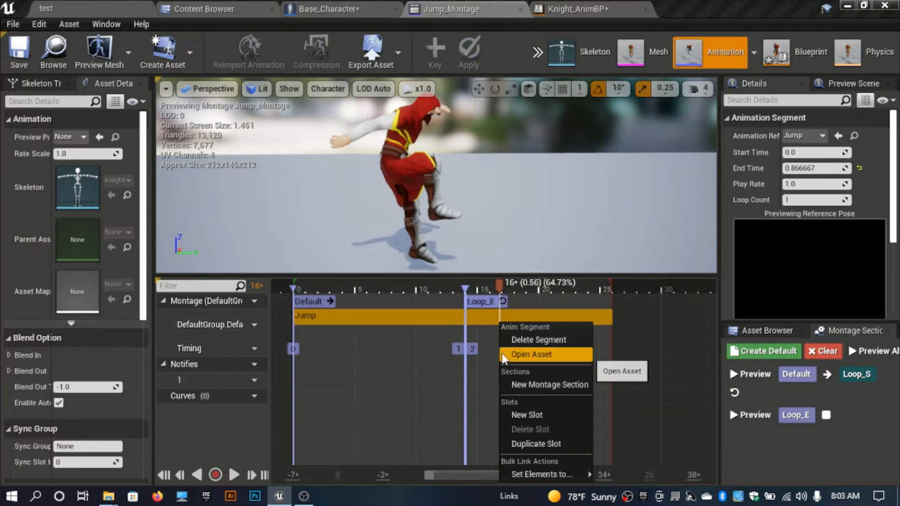
pyautogui.click(494, 334)
pyautogui.rightClick(501, 338)
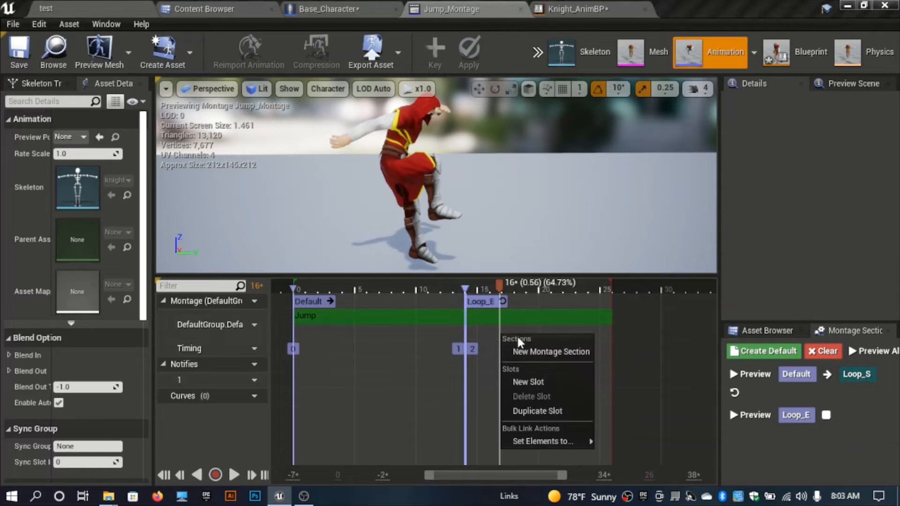
pyautogui.click(524, 352)
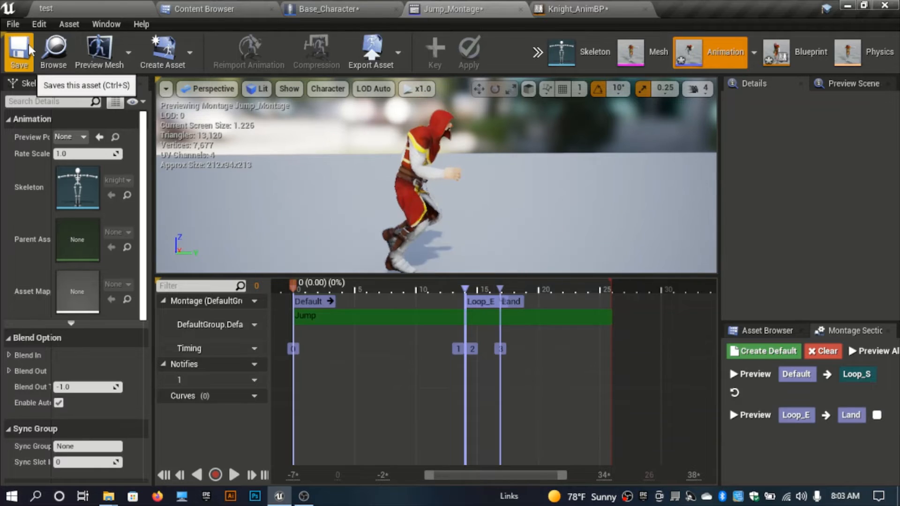
# Step: In Base_Character, set the landing Play Anim Montage's Start Section Name to Land and compile
pyautogui.click(338, 8)
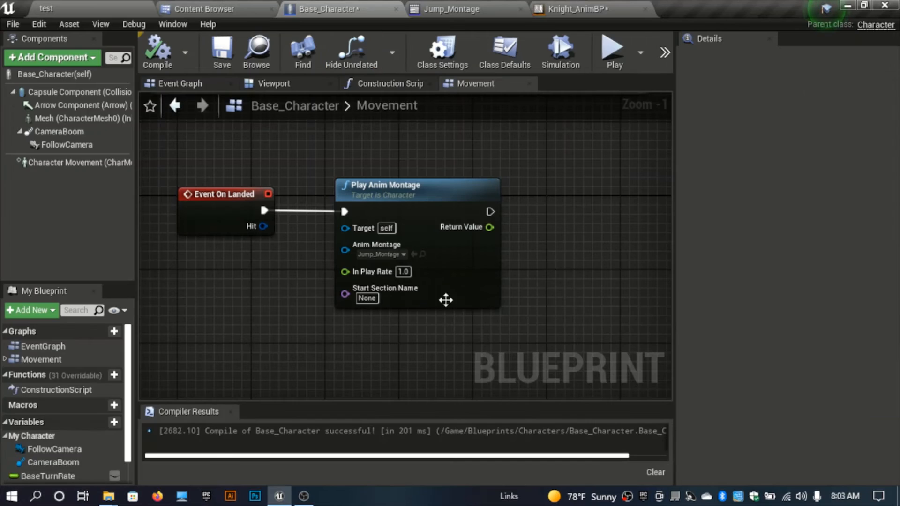
pyautogui.click(368, 298)
pyautogui.write('Land')
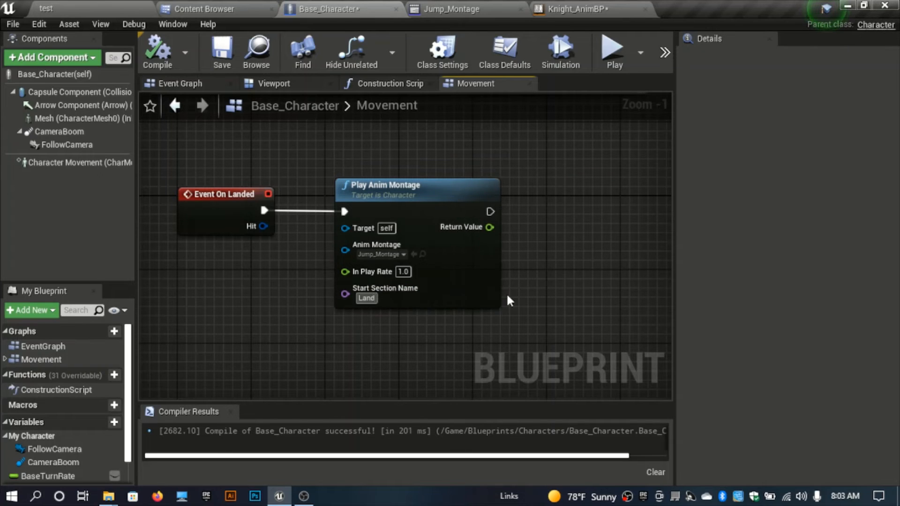
pyautogui.press('Return')
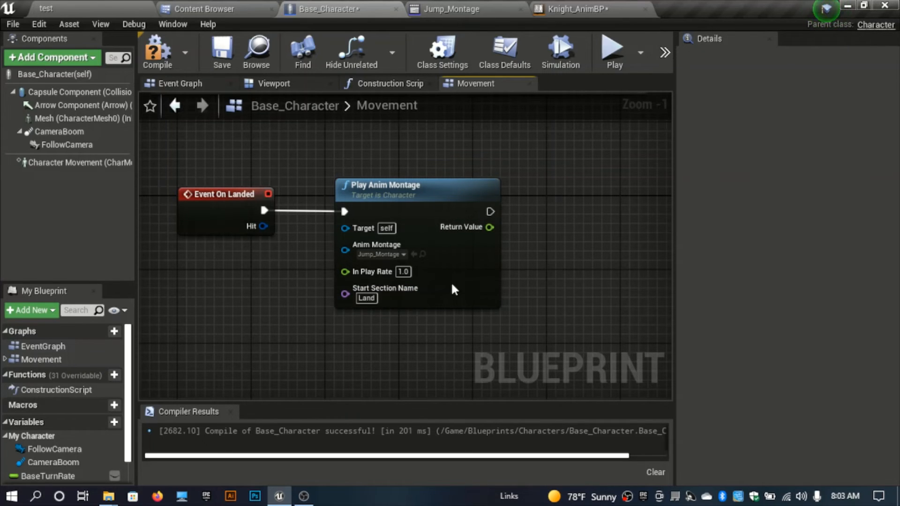
pyautogui.click(157, 50)
# Step: Add a Stop Jumping node after the landing Play Anim Montage, wire its execution in, and compile
pyautogui.moveTo(489, 240); pyautogui.dragTo(353, 314, button='right')
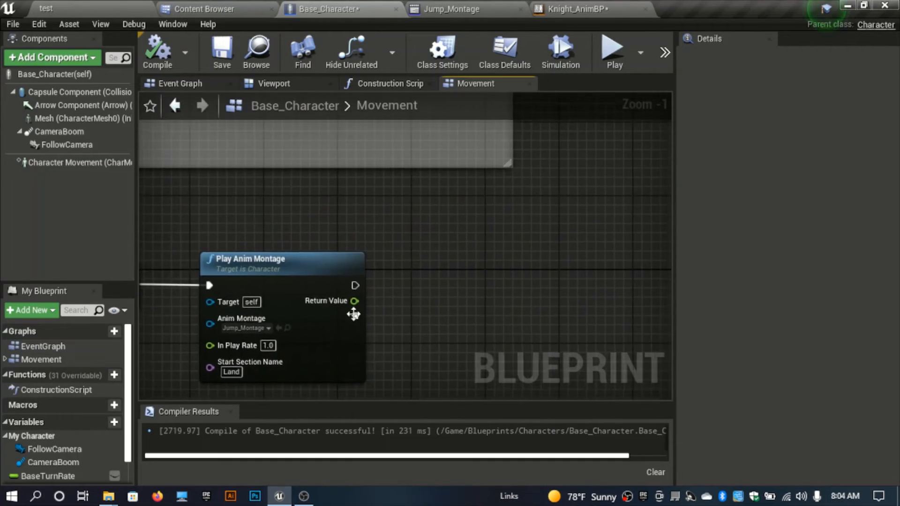
pyautogui.moveTo(354, 285); pyautogui.dragTo(412, 289)
pyautogui.write('st')
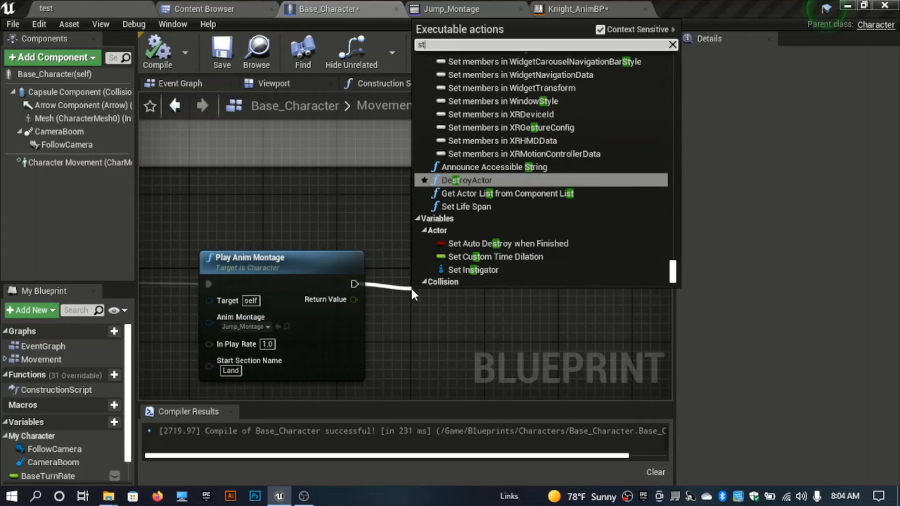
pyautogui.write('op')
pyautogui.press('Return')
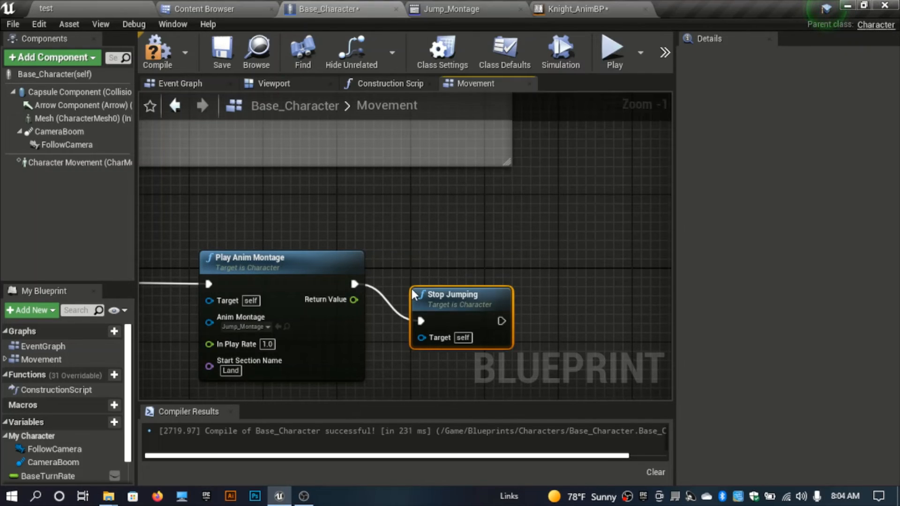
pyautogui.moveTo(447, 307); pyautogui.dragTo(446, 270)
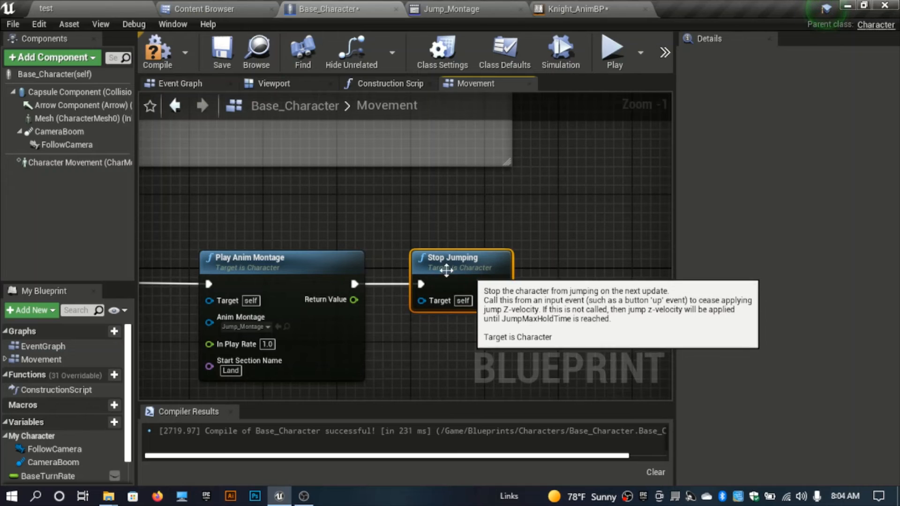
pyautogui.click(164, 53)
# Step: Switch to the level, play it, run and jump repeatedly to test the landing, then stop playing
pyautogui.click(109, 9)
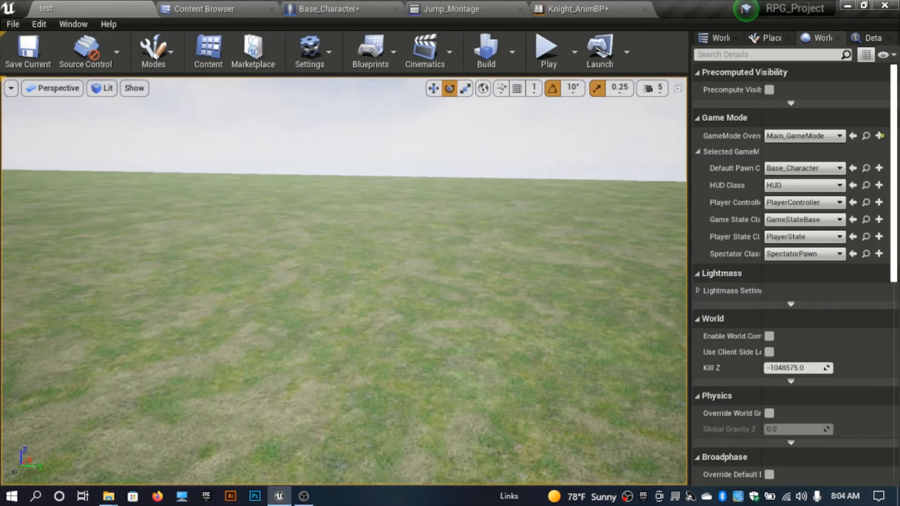
pyautogui.moveTo(382, 293); pyautogui.dragTo(384, 263, button='right')
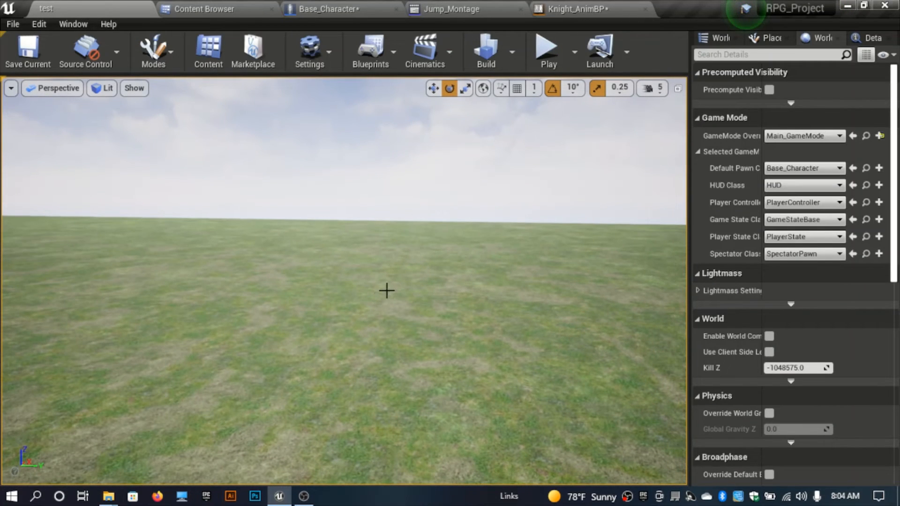
pyautogui.hotkey('alt', 'p')
pyautogui.press('w')
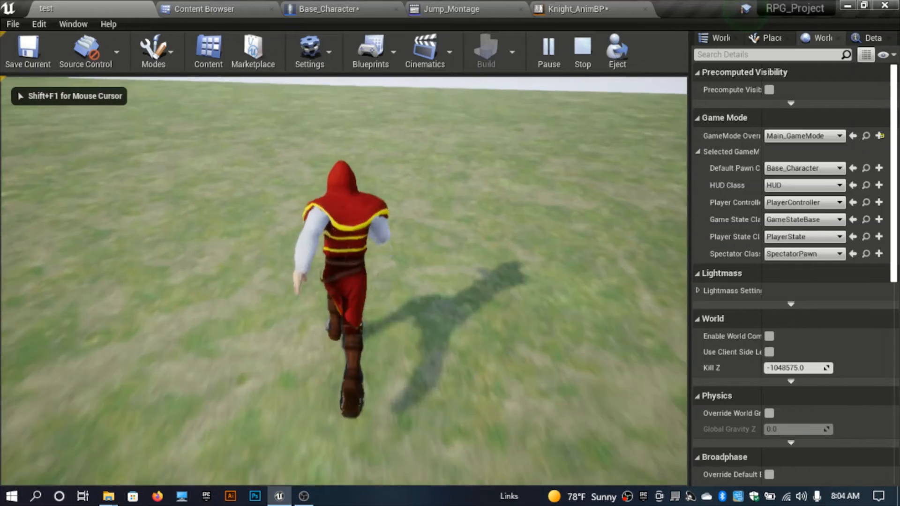
pyautogui.press('space')
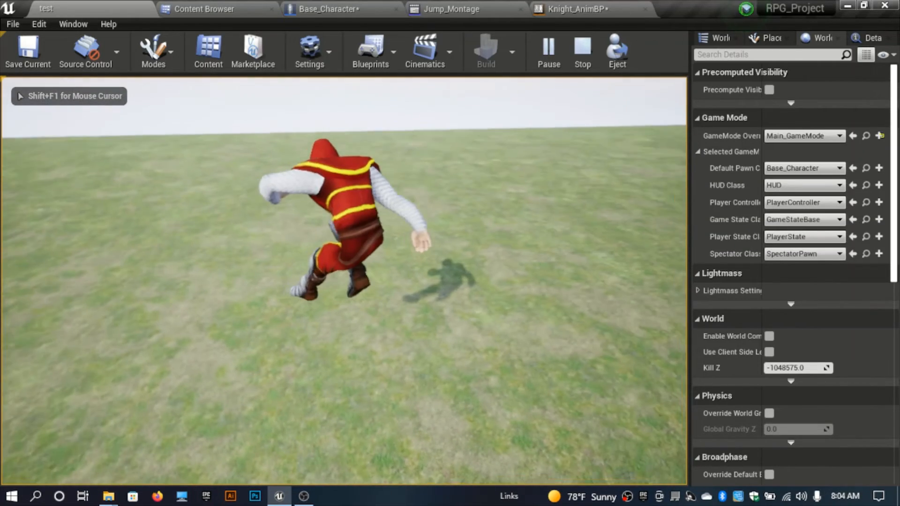
pyautogui.press('space')
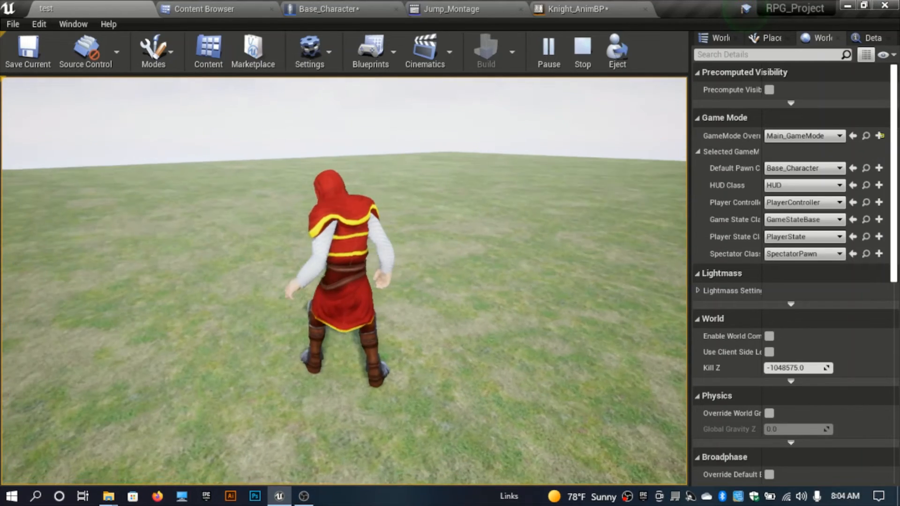
pyautogui.press('space')
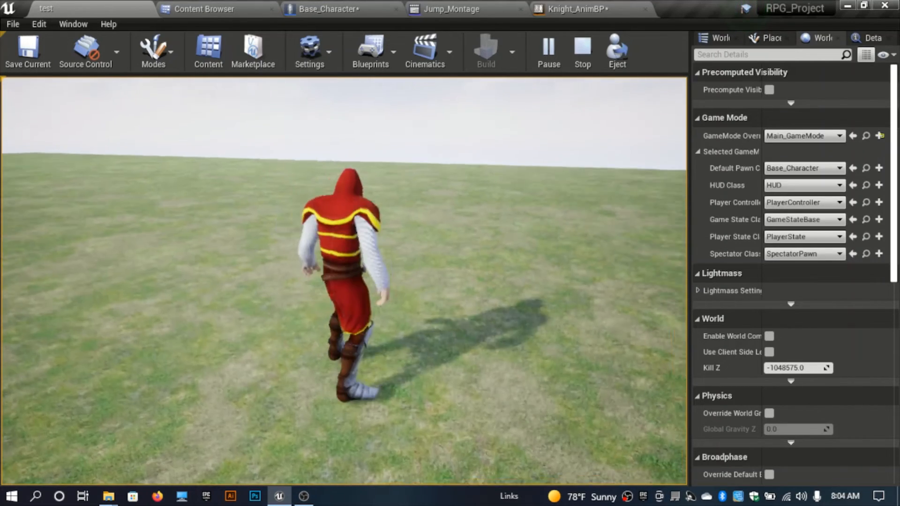
pyautogui.press('space')
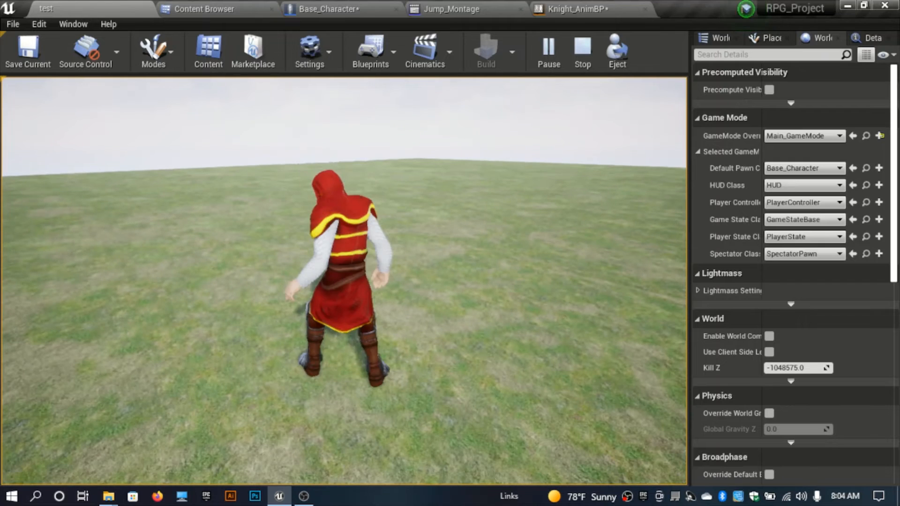
pyautogui.press('space')
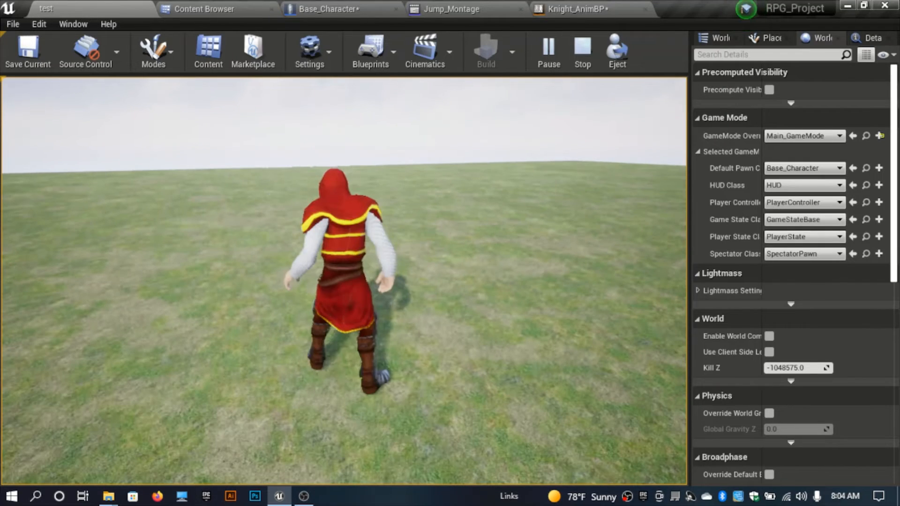
pyautogui.press('space')
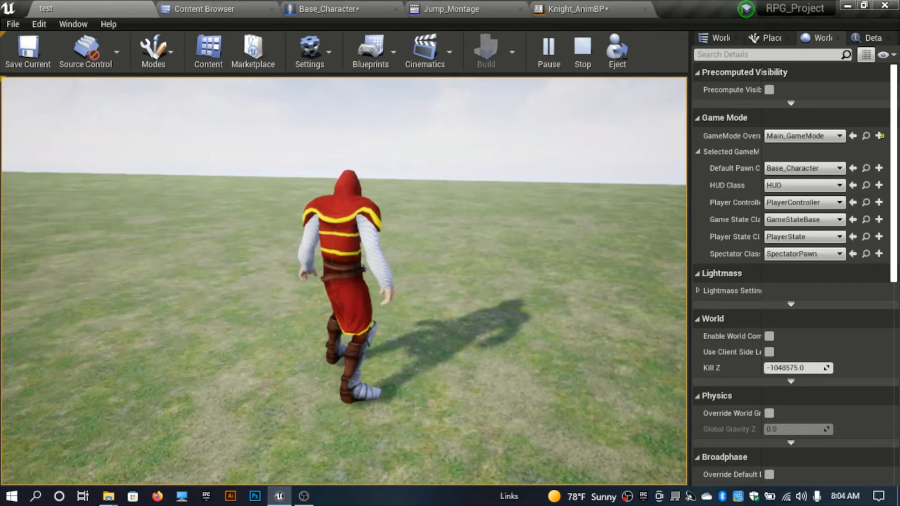
pyautogui.press('Escape')
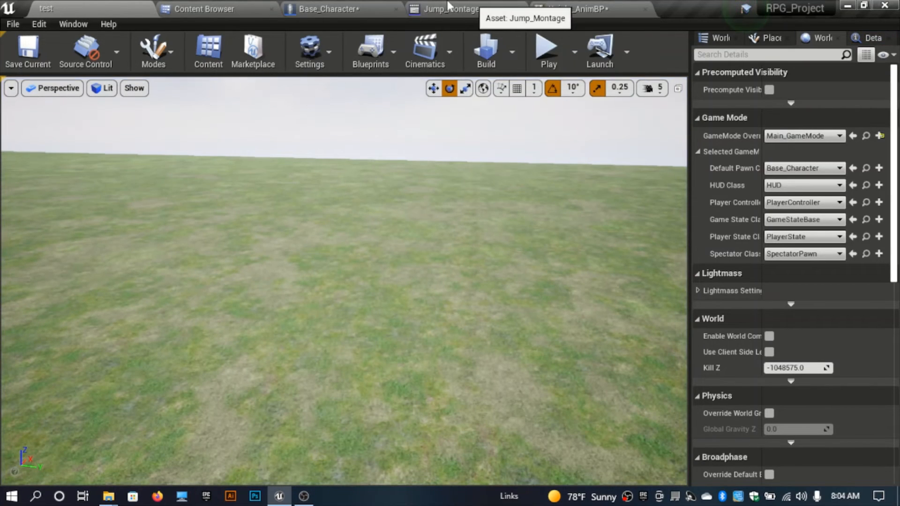
# Step: Set the landing Play Anim Montage's Start Section Name to Loop_E in Base_Character
pyautogui.click(321, 8)
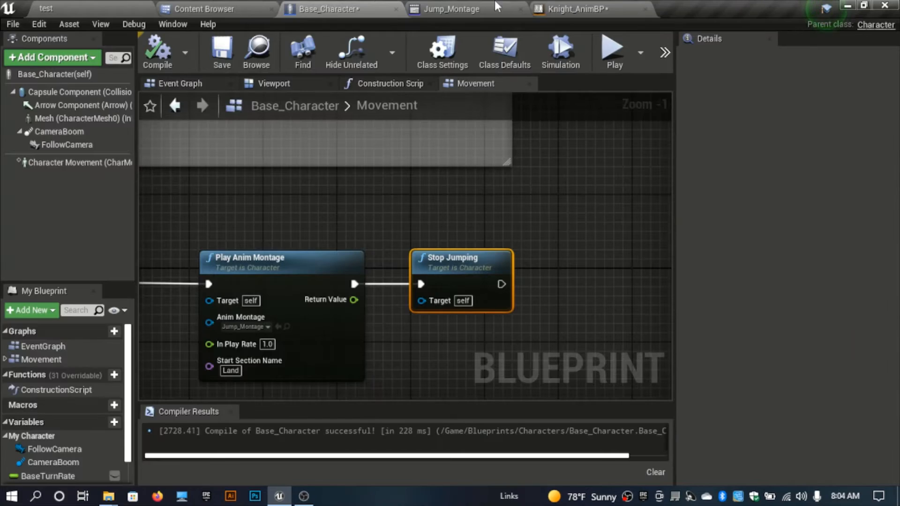
pyautogui.click(487, 8)
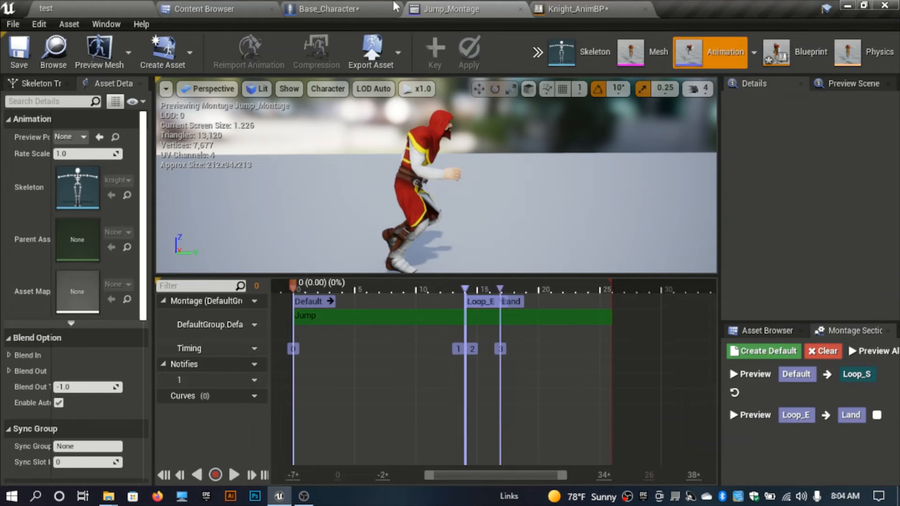
pyautogui.click(328, 9)
pyautogui.click(231, 371)
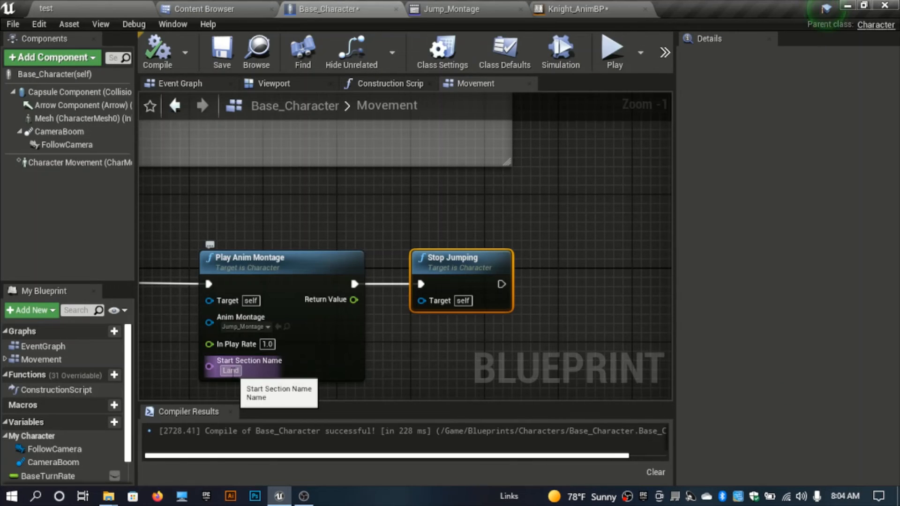
pyautogui.write('L')
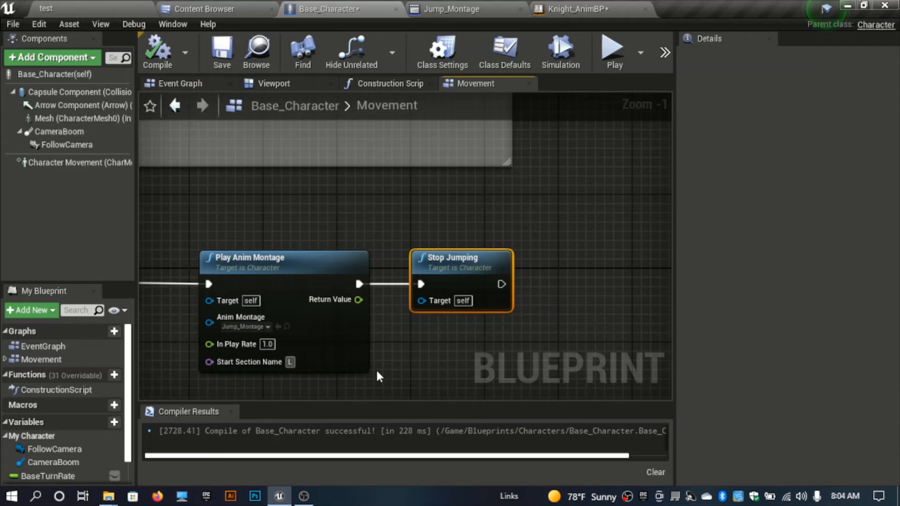
pyautogui.write('oo')
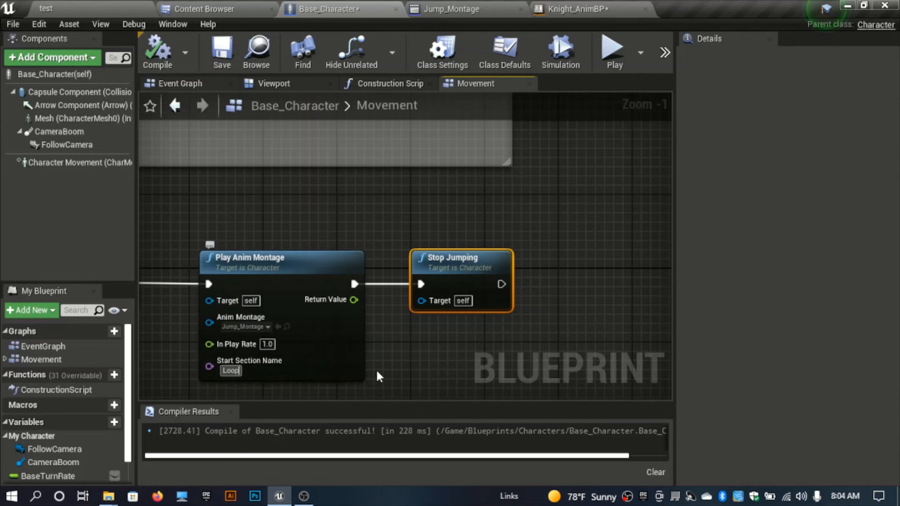
pyautogui.write('p_E')
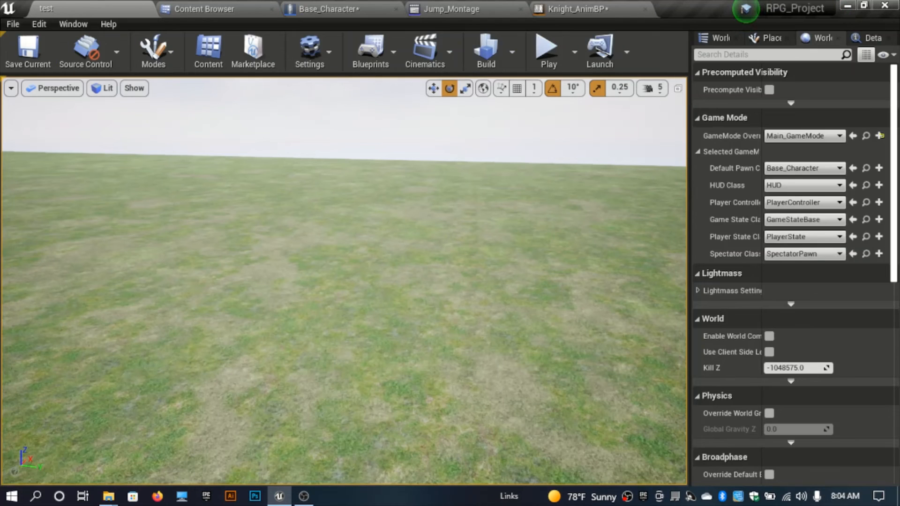
# Step: Play the level again and jump several times to test the landing animation, then stop playing
pyautogui.moveTo(367, 276); pyautogui.dragTo(367, 267, button='right')
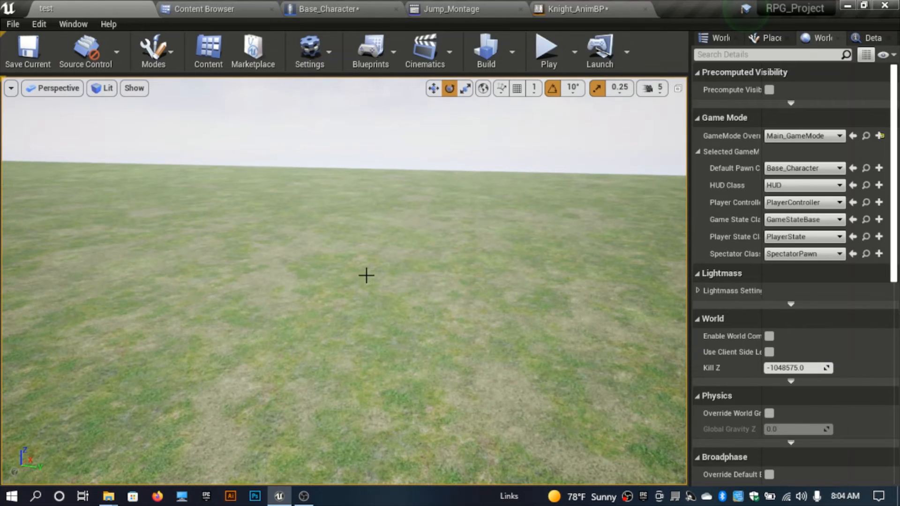
pyautogui.hotkey('alt', 'p')
pyautogui.press('space')
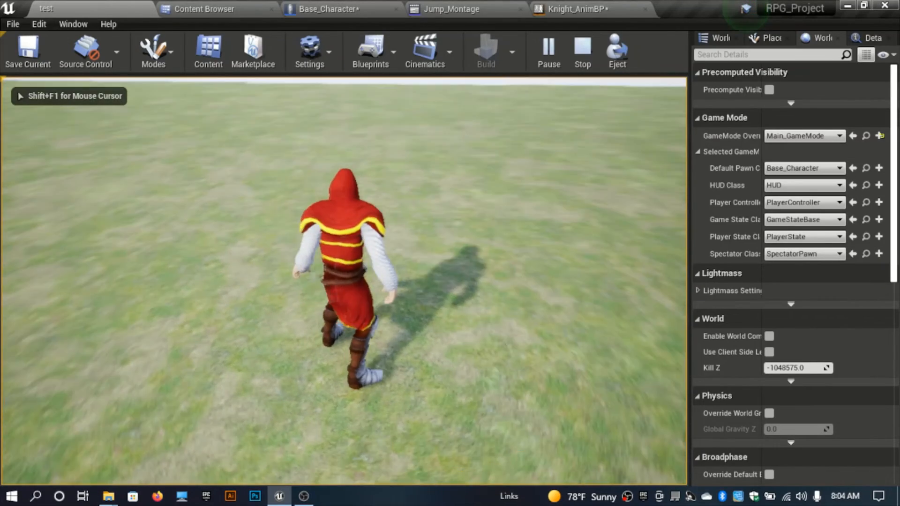
pyautogui.press('space')
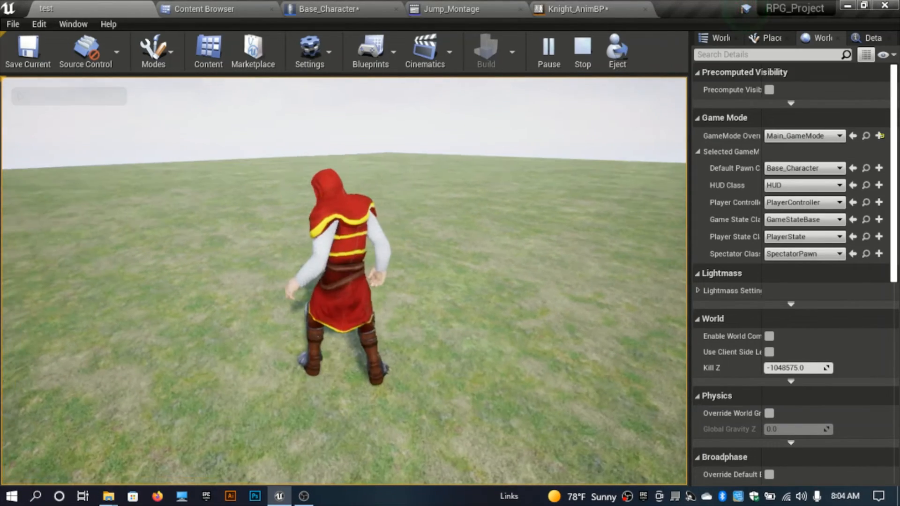
pyautogui.press('space')
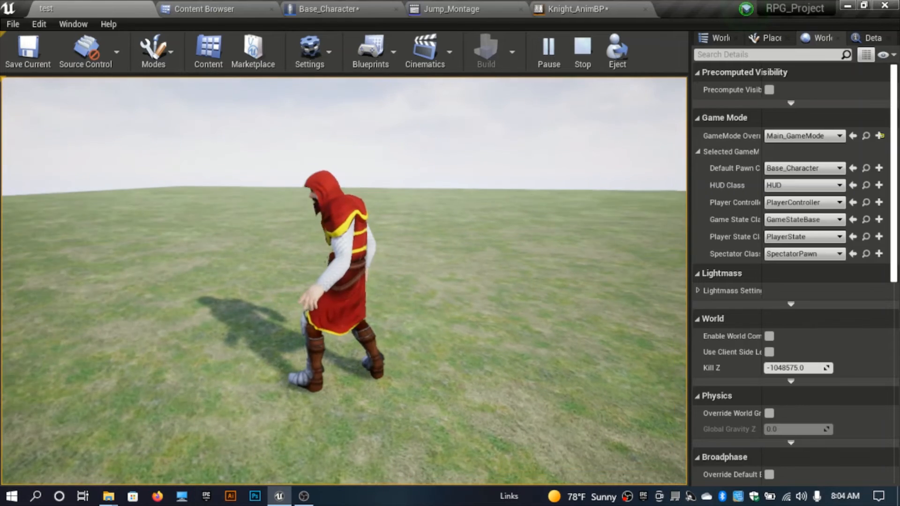
pyautogui.press('space')
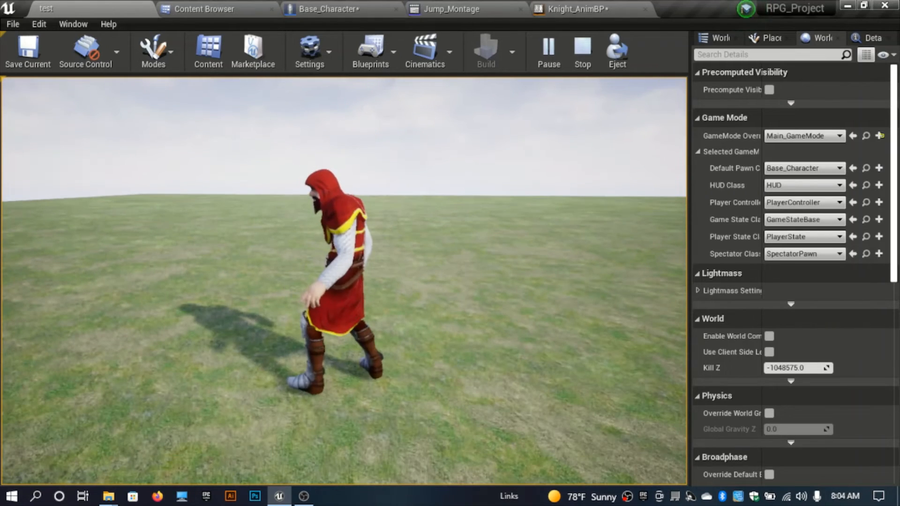
pyautogui.press('space')
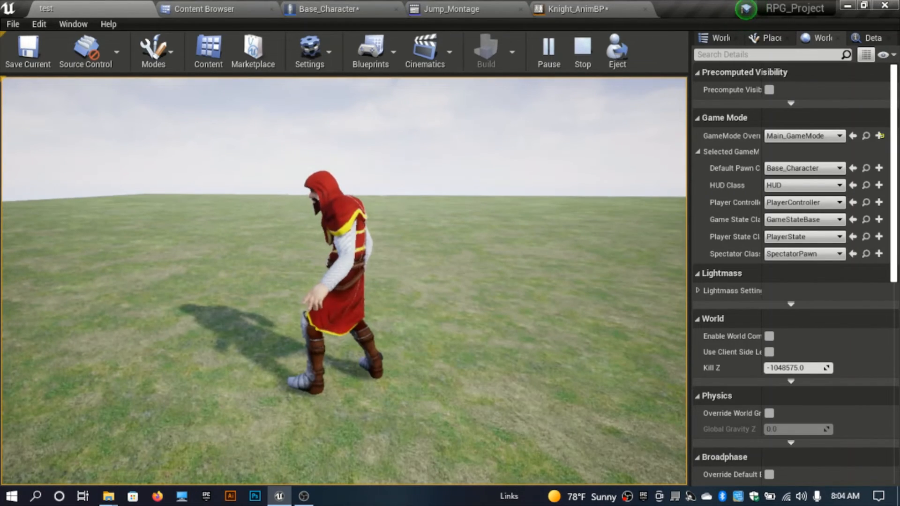
pyautogui.press('Escape')
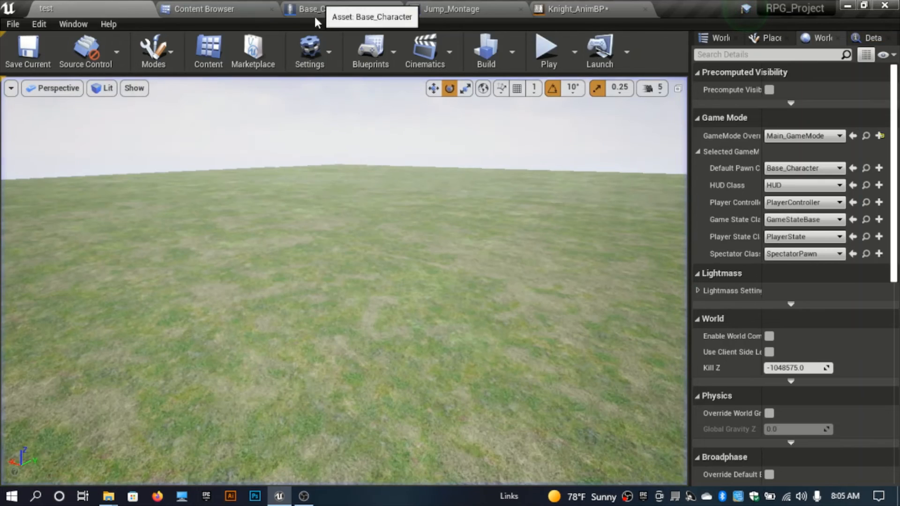
# Step: Set the landing Play Anim Montage's In Play Rate to 0.5, compile, and return to the level
pyautogui.click(328, 8)
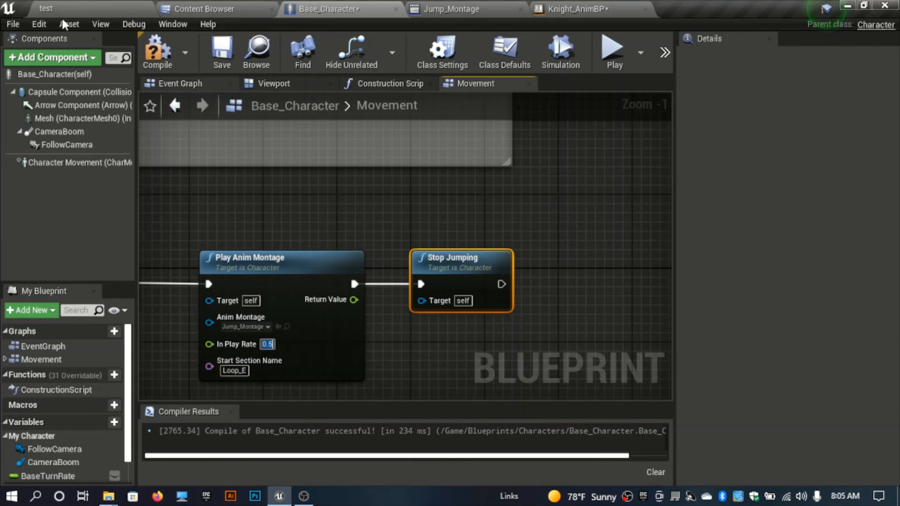
pyautogui.click(160, 61)
pyautogui.click(104, 6)
pyautogui.click(309, 209)
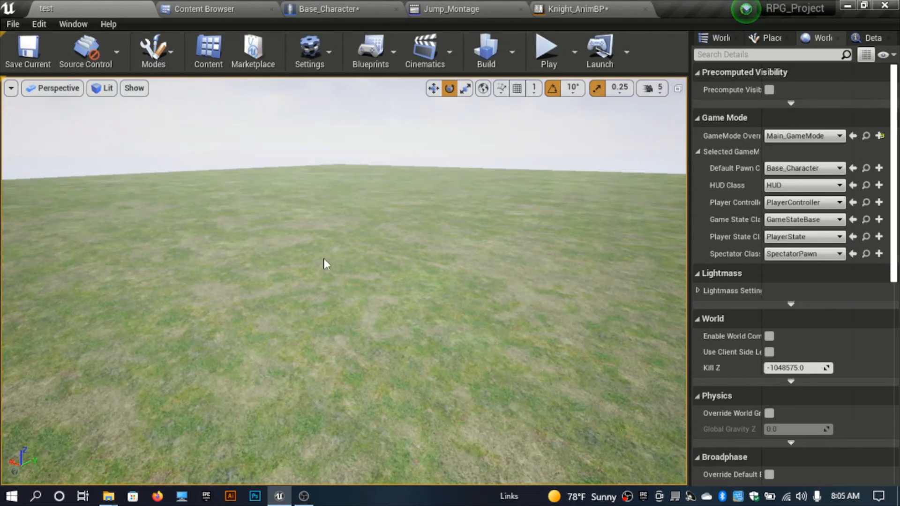
# Step: Play the level, jump once to test the landing animation, then stop playing
pyautogui.hotkey('alt', 'p')
pyautogui.press('space')
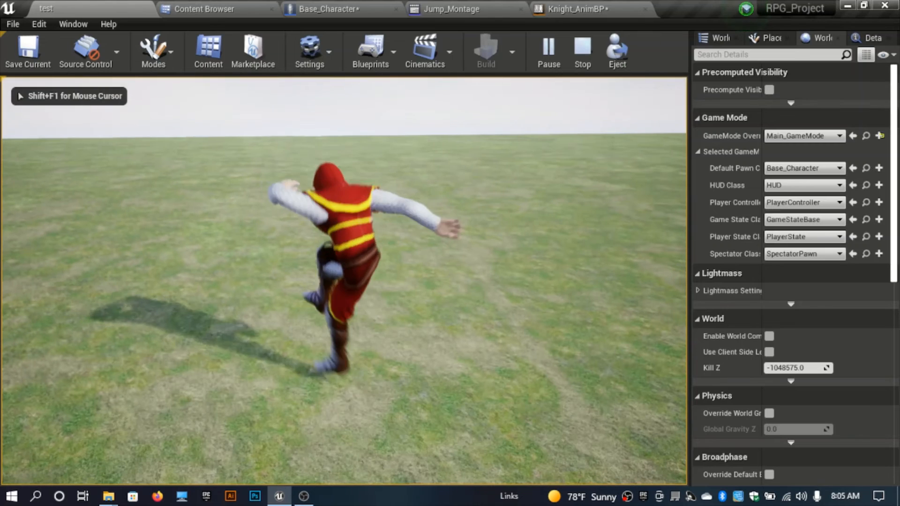
pyautogui.press('Escape')
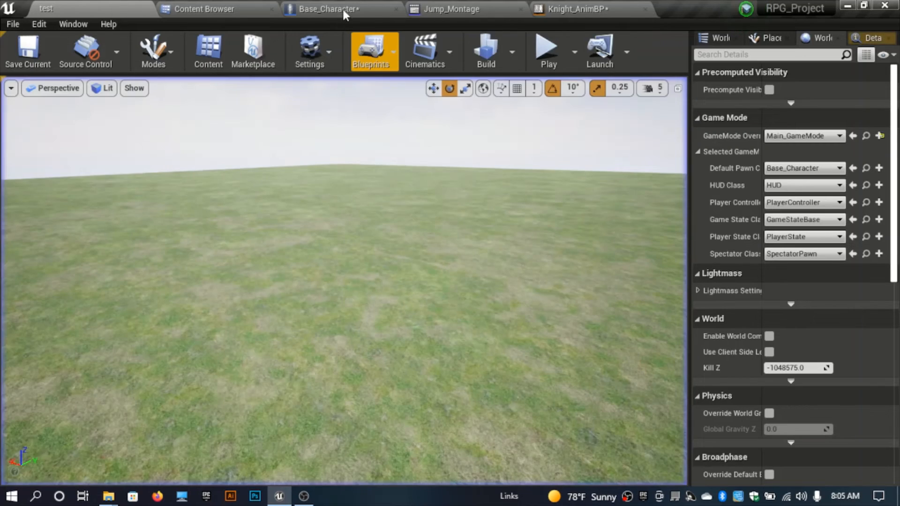
# Step: Set the landing Play Anim Montage's In Play Rate to 0.8 in Base_Character and return to the level
pyautogui.click(345, 14)
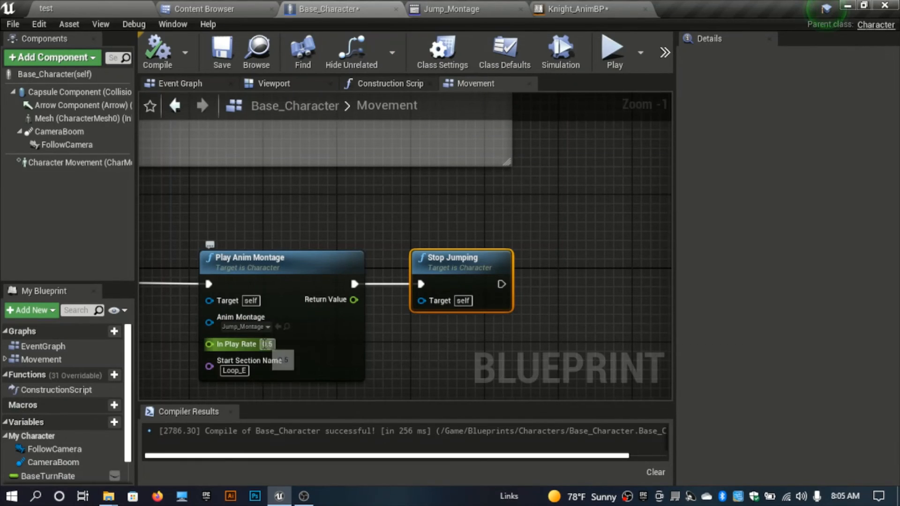
pyautogui.write('.8')
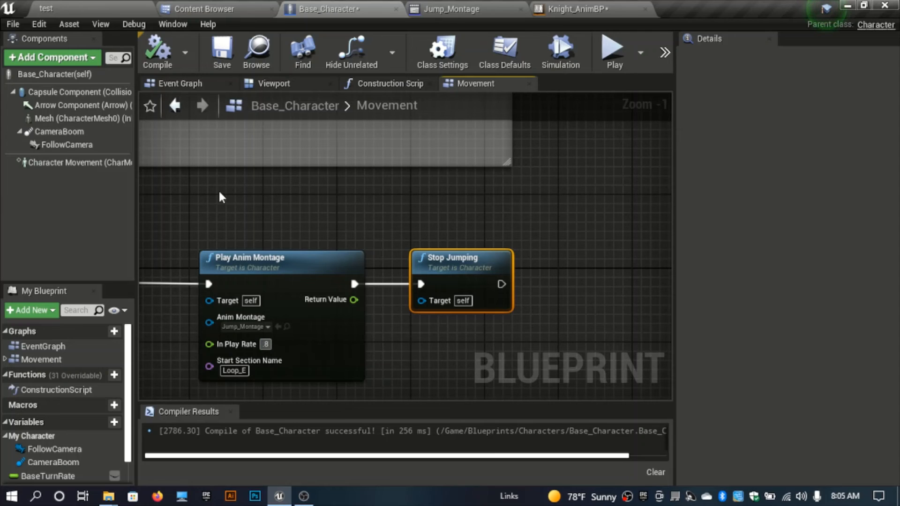
pyautogui.click(124, 14)
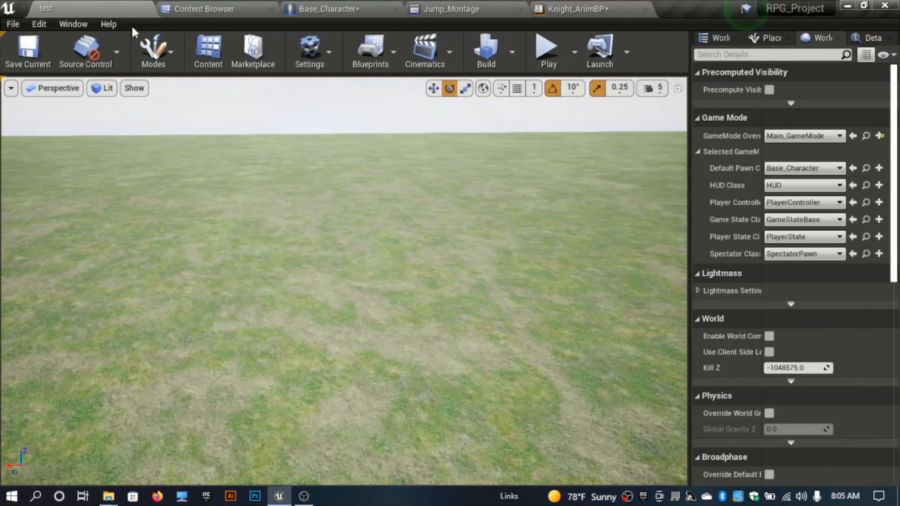
# Step: Play the level and jump twice to check the landing at the new play rate, then stop playing
pyautogui.hotkey('alt', 'p')
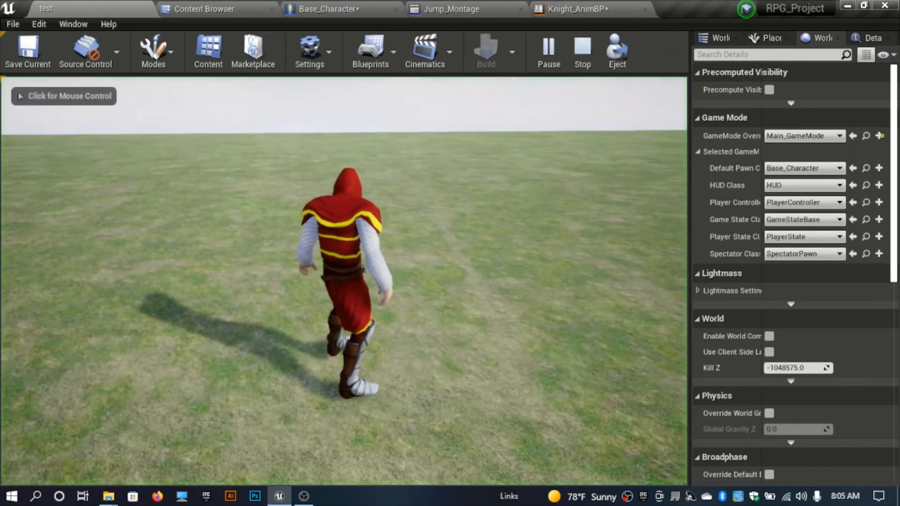
pyautogui.press('space')
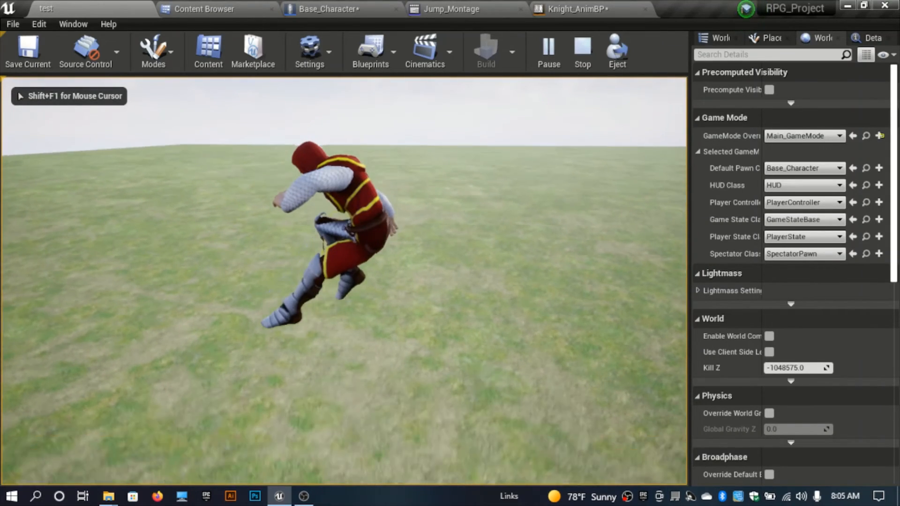
pyautogui.press('space')
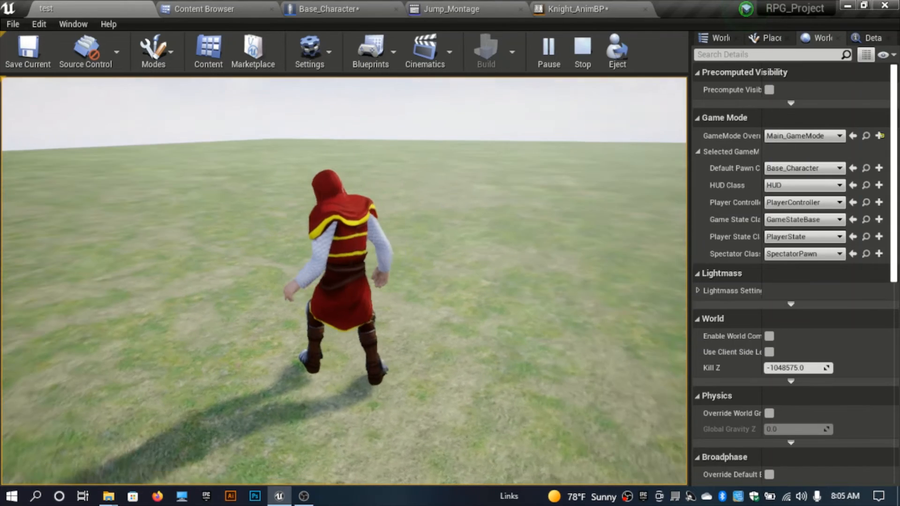
pyautogui.press('Escape')
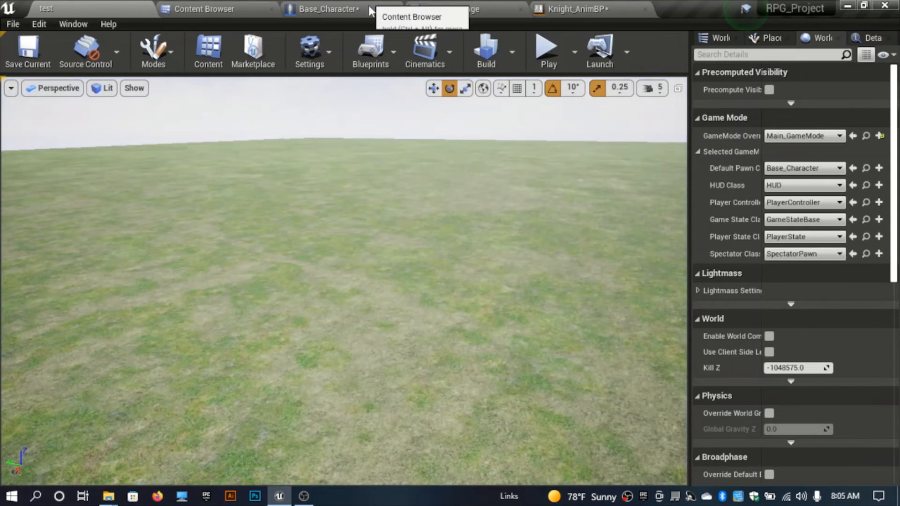
# Step: Set the landing Play Anim Montage's Start Section Name to Land and return to the level
pyautogui.click(371, 10)
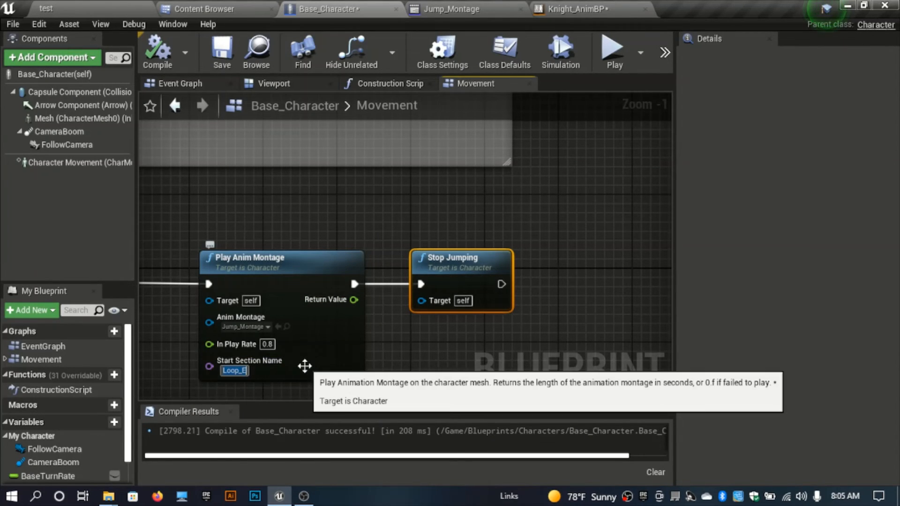
pyautogui.write('Land')
pyautogui.press('Return')
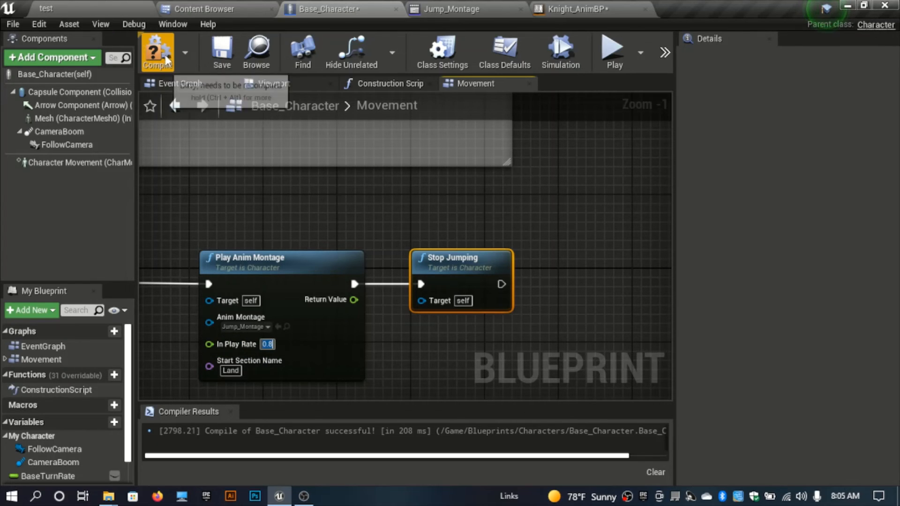
pyautogui.click(90, 6)
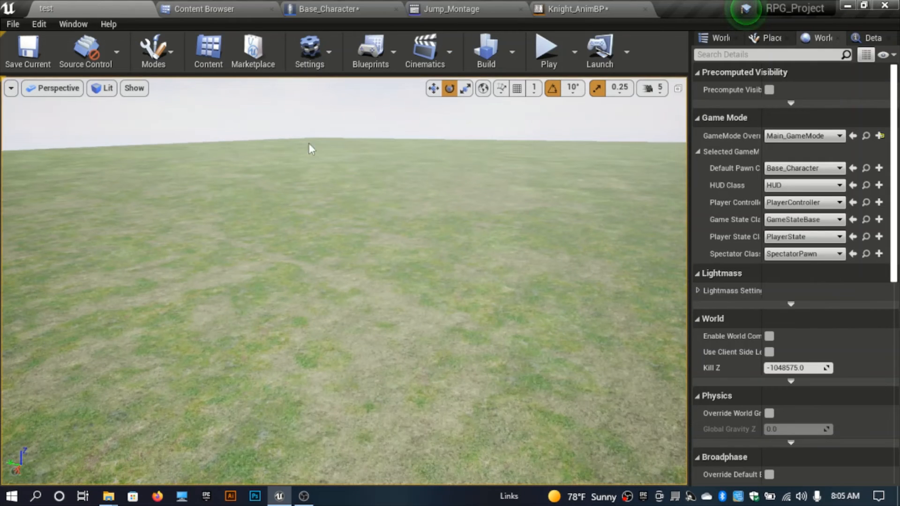
# Step: Play the level and jump to test the Land section, then stop playing
pyautogui.hotkey('alt', 'p')
pyautogui.press('space')
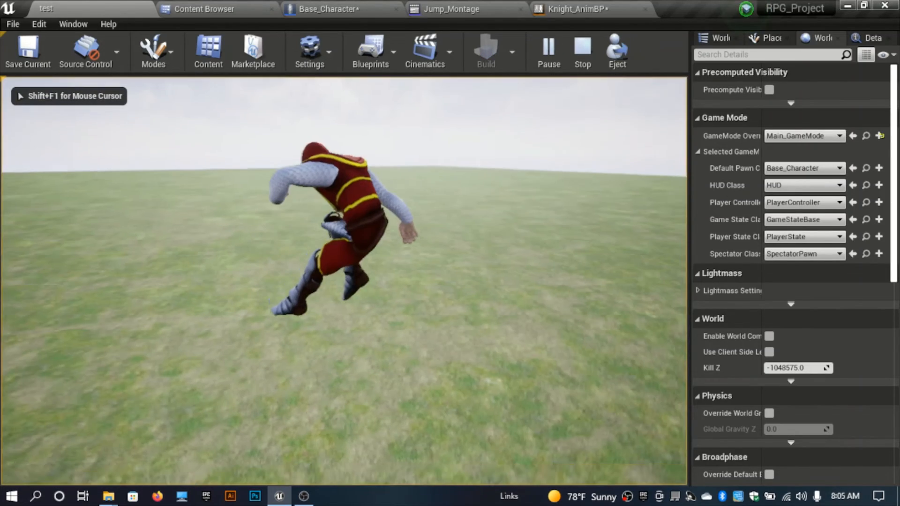
pyautogui.press('Escape')
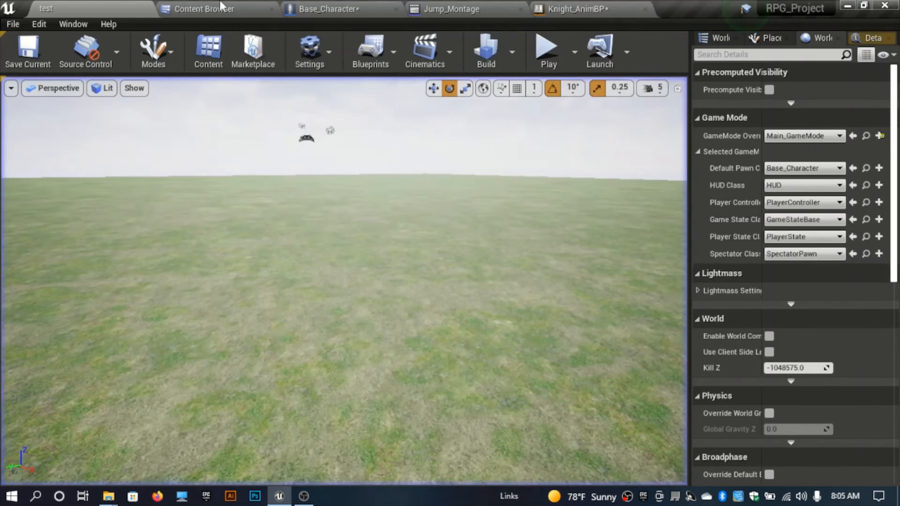
# Step: Set the landing Play Anim Montage's In Play Rate to 0.6, compile Base_Character, and return to the level
pyautogui.click(347, 8)
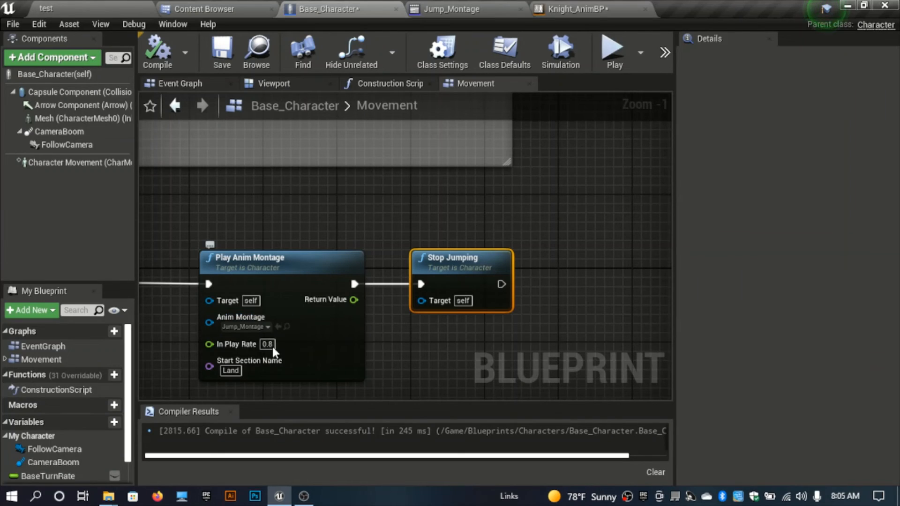
pyautogui.write('0.6')
pyautogui.click(154, 66)
pyautogui.click(85, 5)
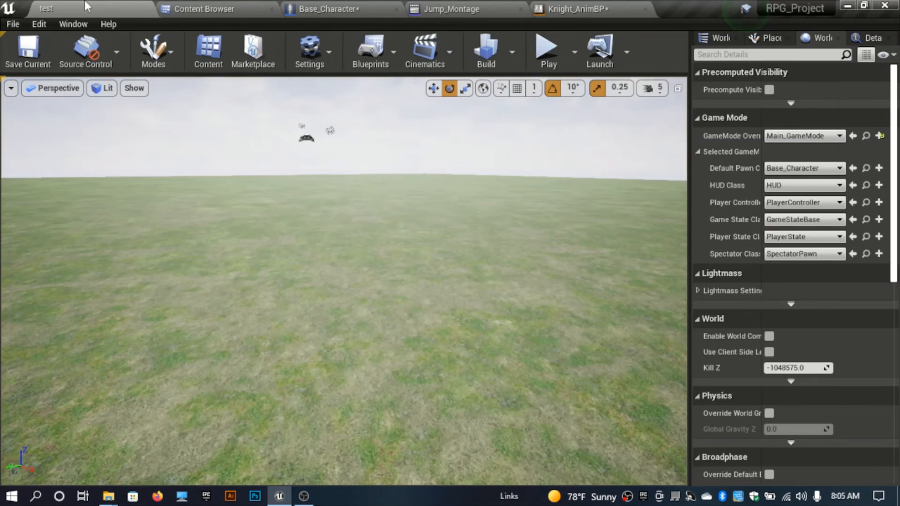
# Step: Run and jump in play mode to test the landing, then stop and scrub through the Jump_Montage timeline preview
pyautogui.hotkey('alt', 'p')
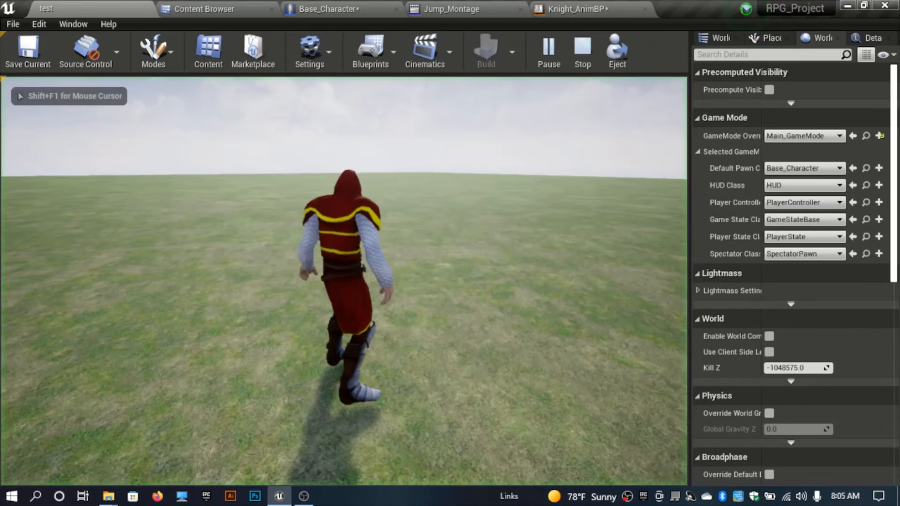
pyautogui.press('w')
pyautogui.press('space')
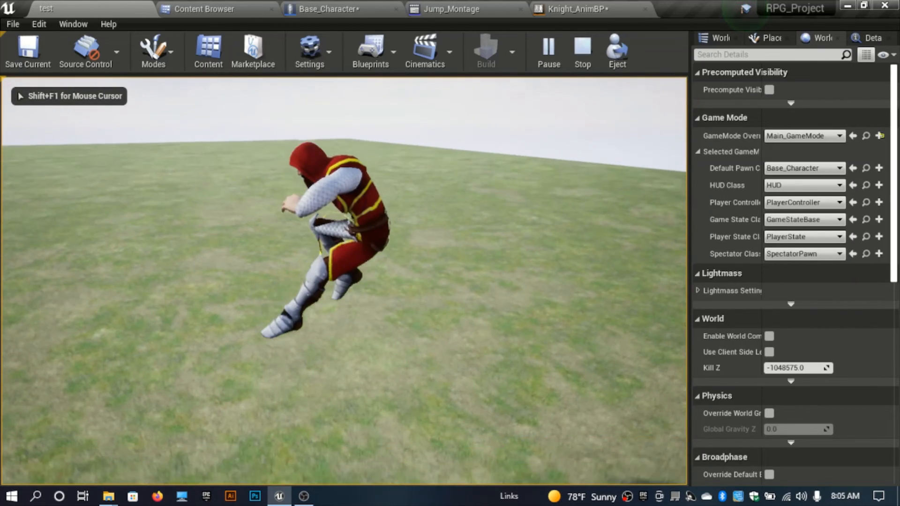
pyautogui.press('space')
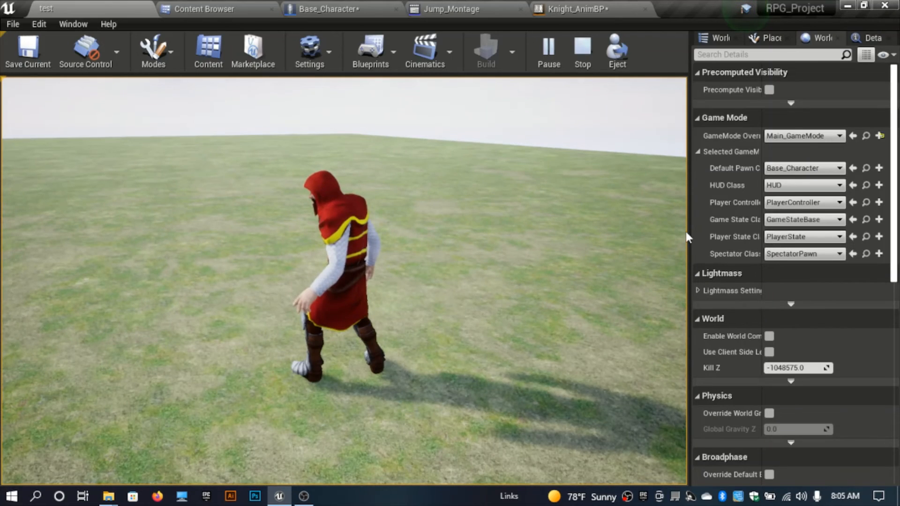
pyautogui.press('Escape')
pyautogui.click(469, 11)
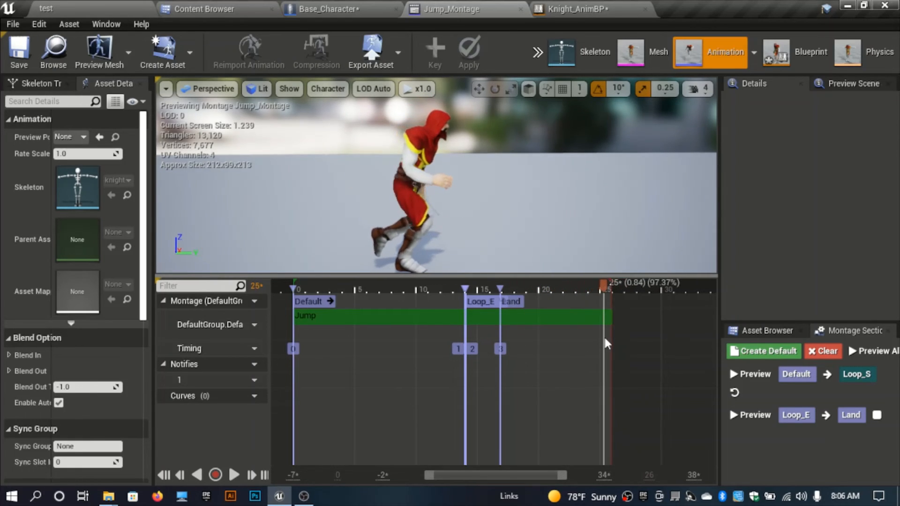
pyautogui.moveTo(569, 344)
pyautogui.mouseDown()
pyautogui.moveTo(522, 361)
pyautogui.moveTo(494, 386)
pyautogui.moveTo(571, 348)
pyautogui.mouseUp()
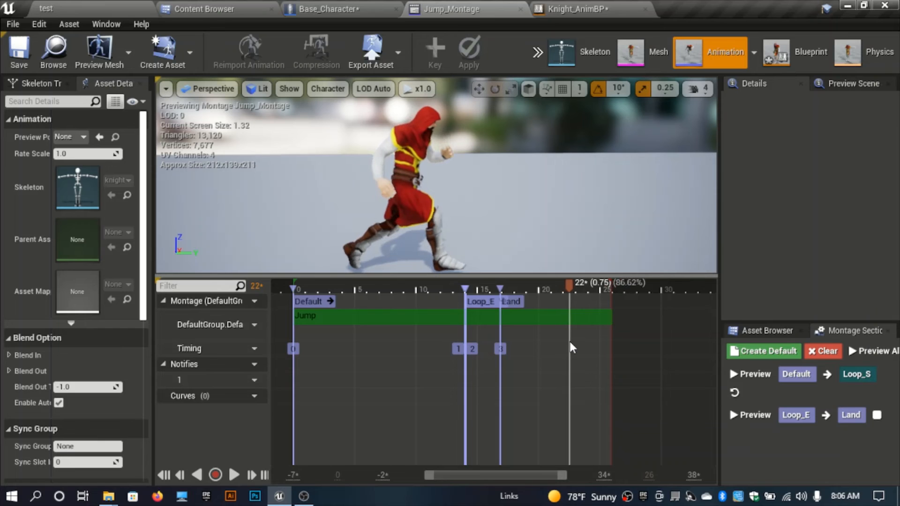
# Step: Group the Event On Landed, Play Anim Montage and Stop Jumping nodes in a comment titled On Land, then compile
pyautogui.click(328, 9)
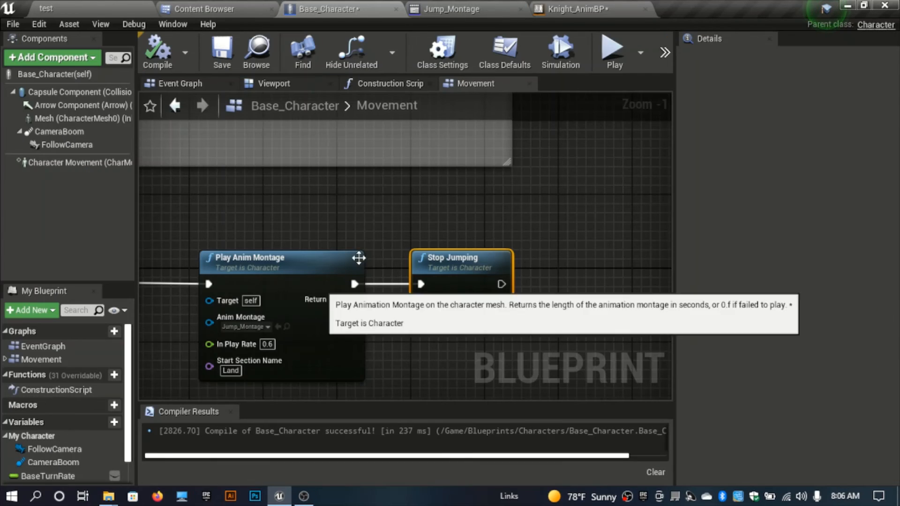
pyautogui.scroll(-3, 476, 295)
pyautogui.moveTo(276, 275); pyautogui.dragTo(237, 235)
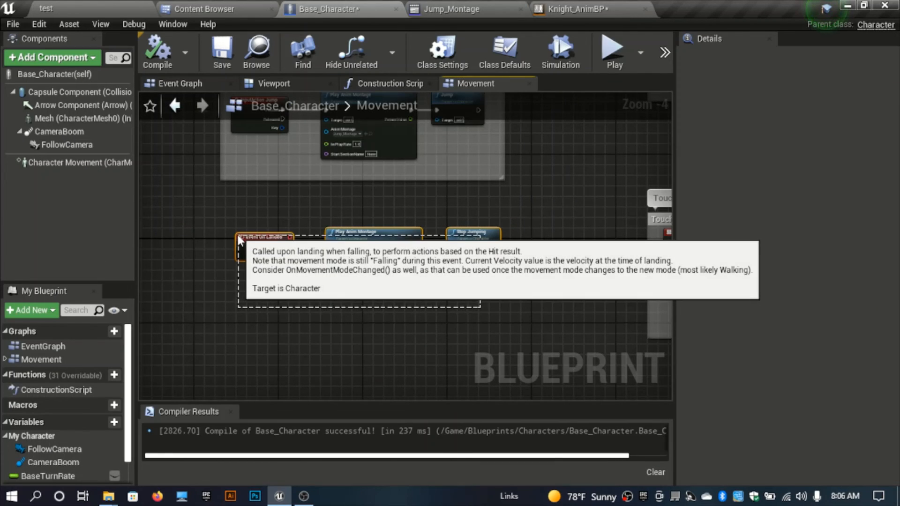
pyautogui.moveTo(418, 328); pyautogui.dragTo(427, 292, button='right')
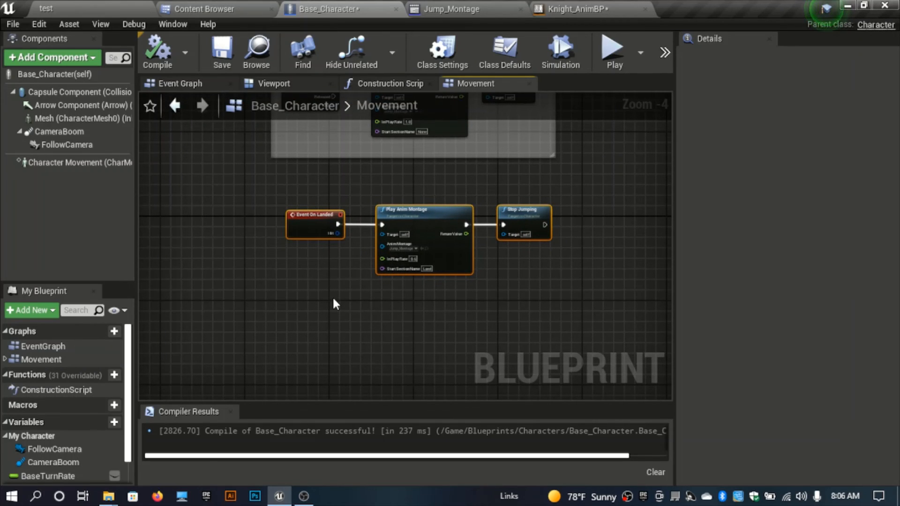
pyautogui.write('c')
pyautogui.write('Land')
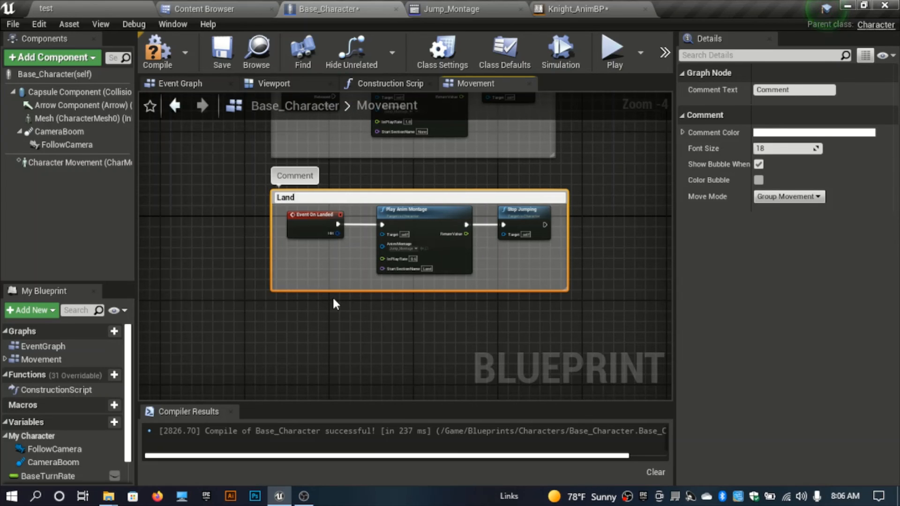
pyautogui.press('Return')
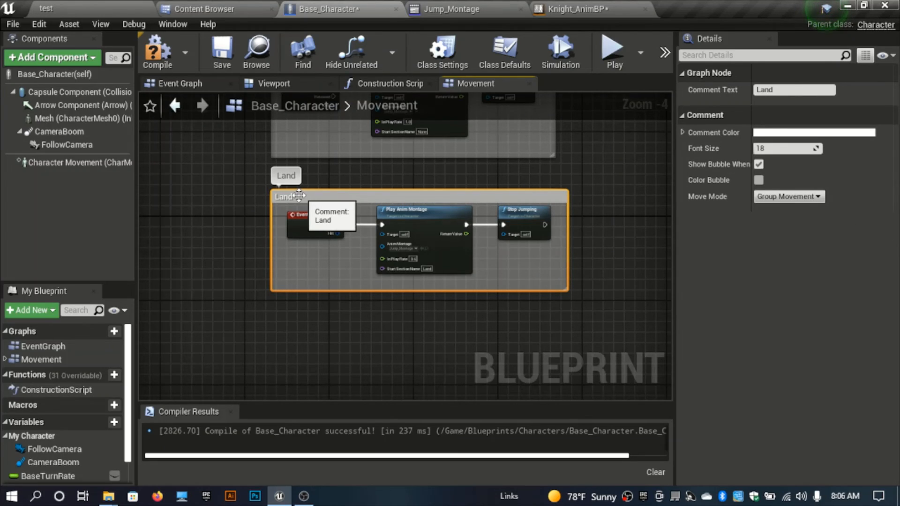
pyautogui.doubleClick(279, 197)
pyautogui.press('Return')
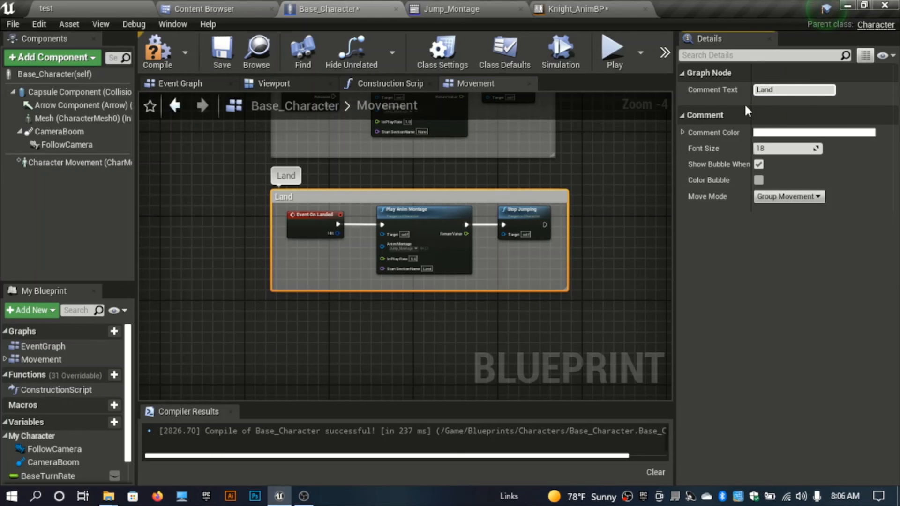
pyautogui.write('On')
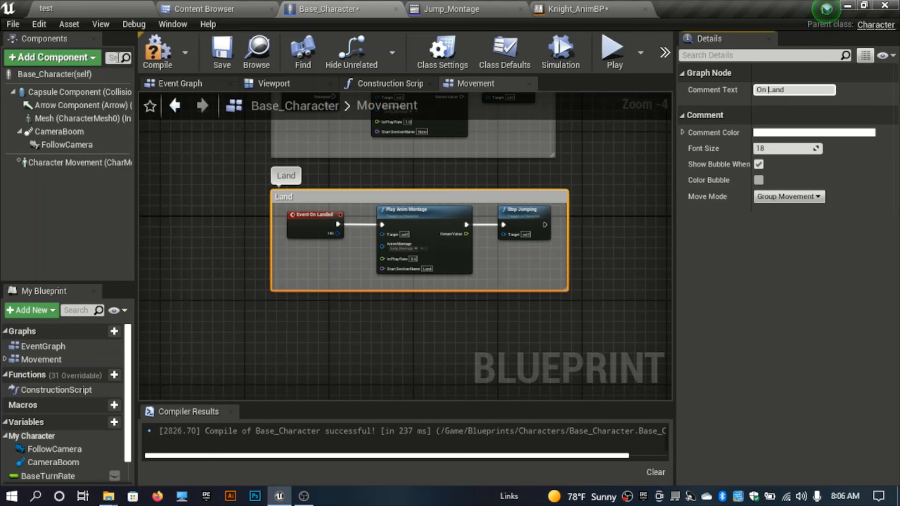
pyautogui.click(157, 51)
pyautogui.scroll(-4, 343, 210)
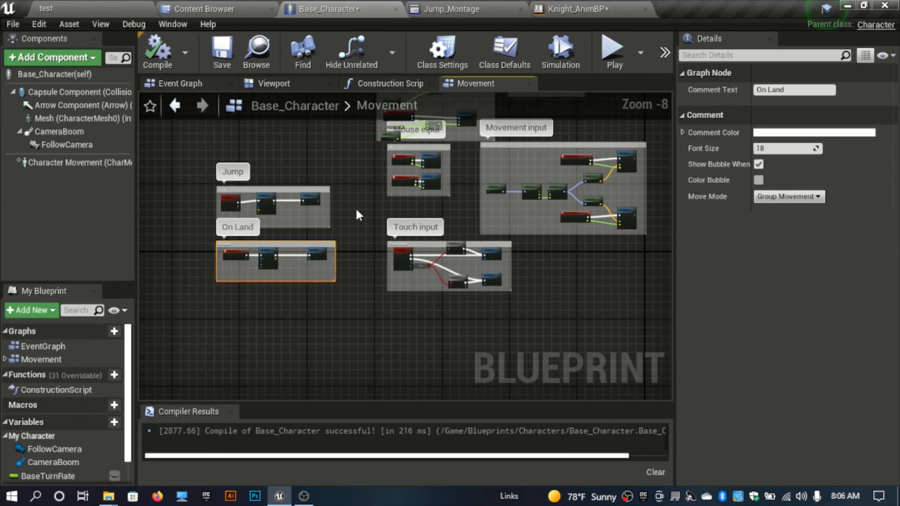
pyautogui.moveTo(356, 209); pyautogui.dragTo(413, 227, button='right')
pyautogui.click(401, 192)
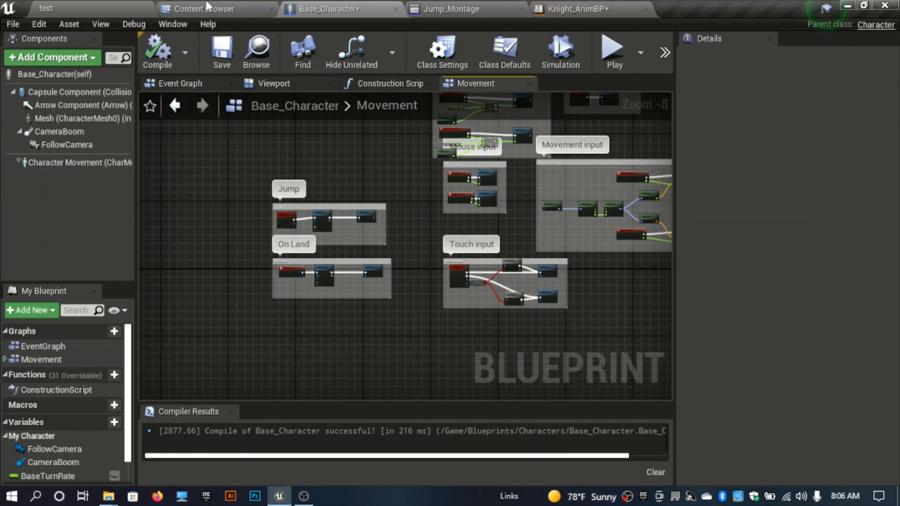
pyautogui.click(417, 7)
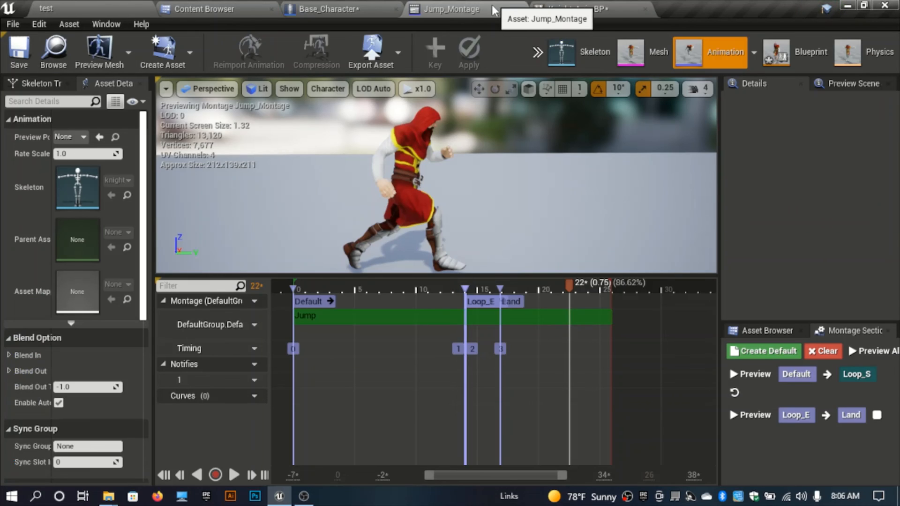
pyautogui.click(359, 8)
pyautogui.click(206, 9)
# Step: Return to the level, play it, and run and jump in several directions to test the landing animation, then stop playing
pyautogui.click(46, 8)
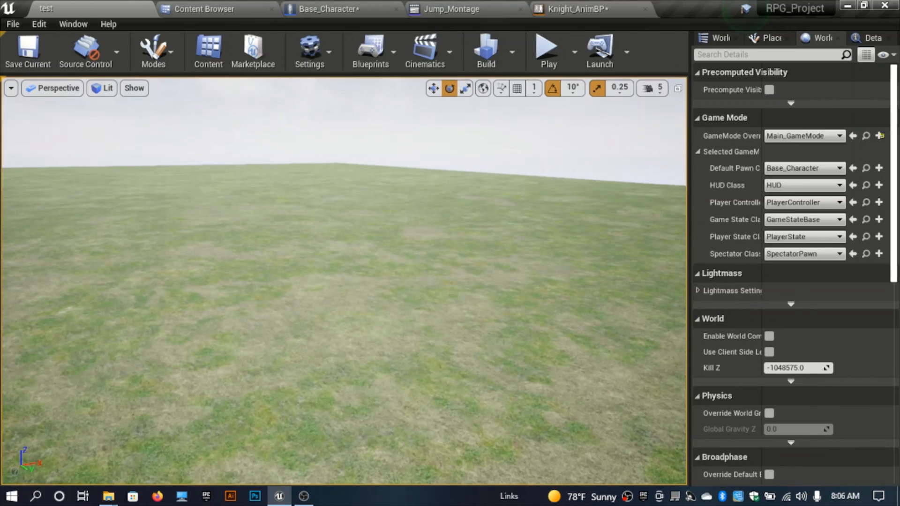
pyautogui.moveTo(396, 234); pyautogui.dragTo(395, 202, button='right')
pyautogui.hotkey('alt', 'p')
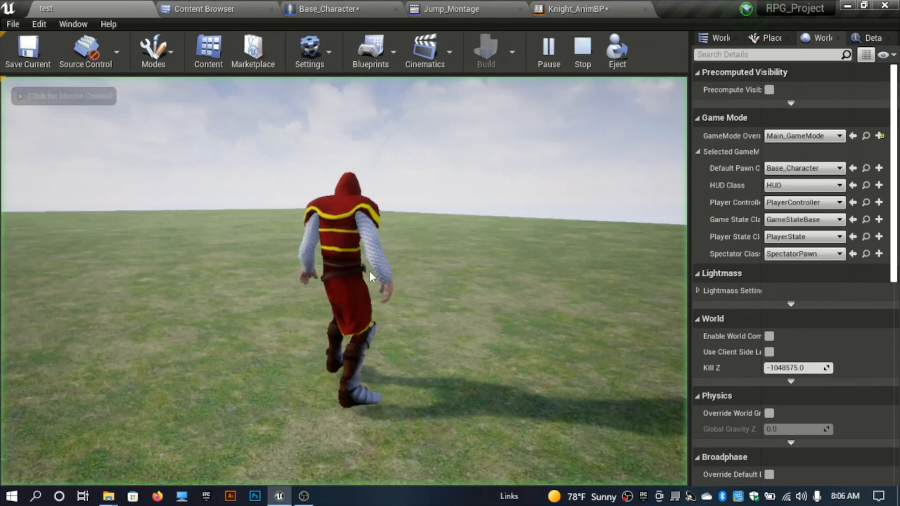
pyautogui.press('w')
pyautogui.press('space')
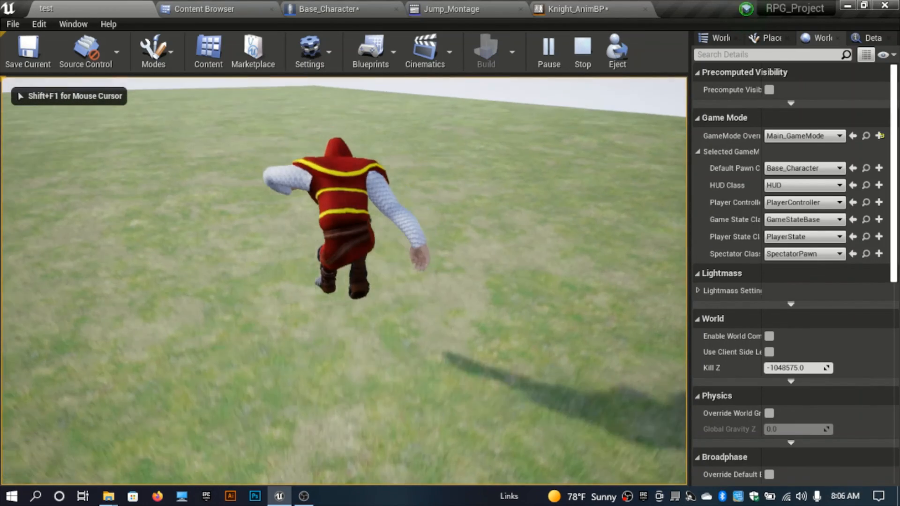
pyautogui.press('space')
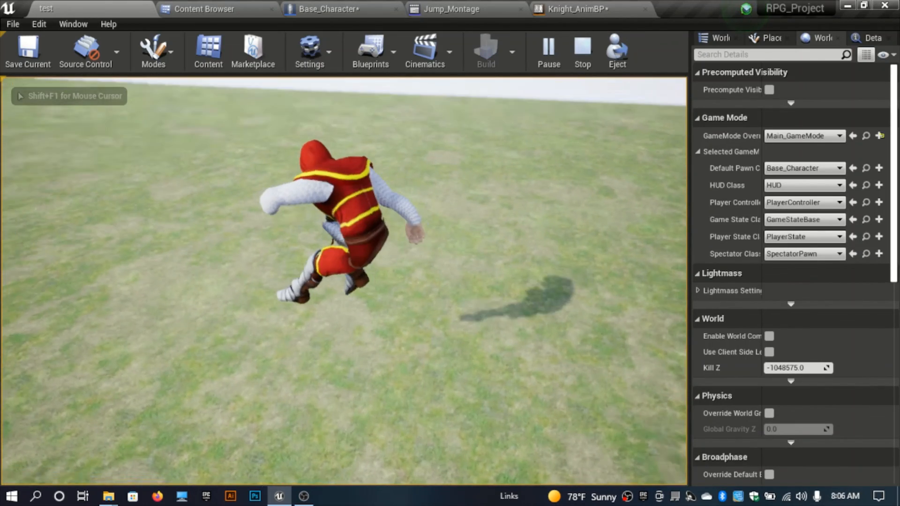
pyautogui.press('space')
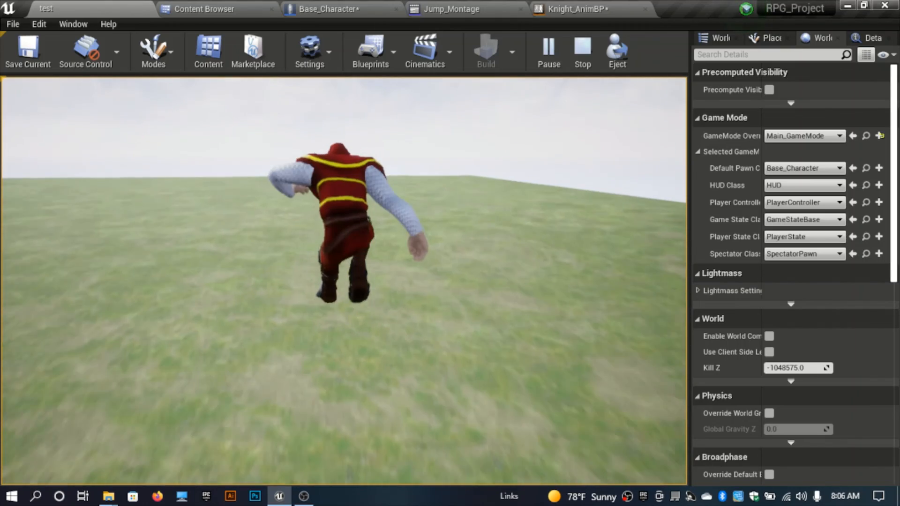
pyautogui.press('d')
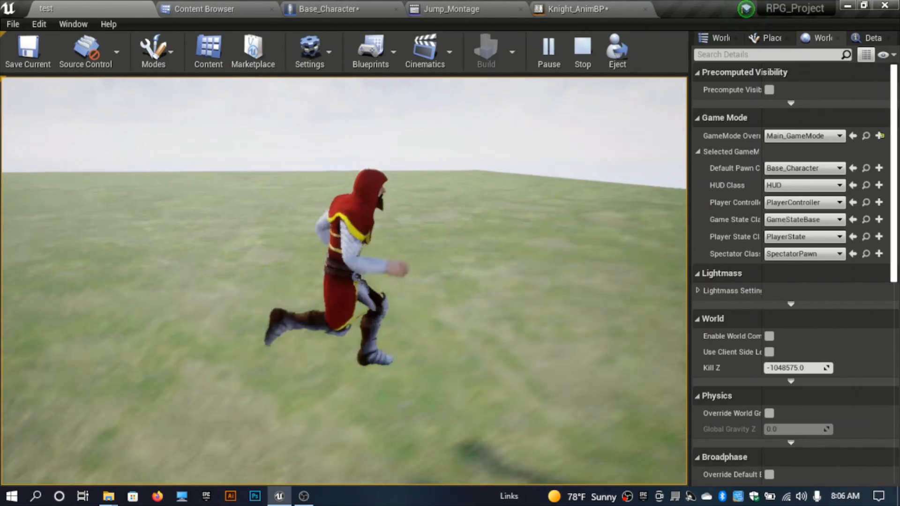
pyautogui.press('space')
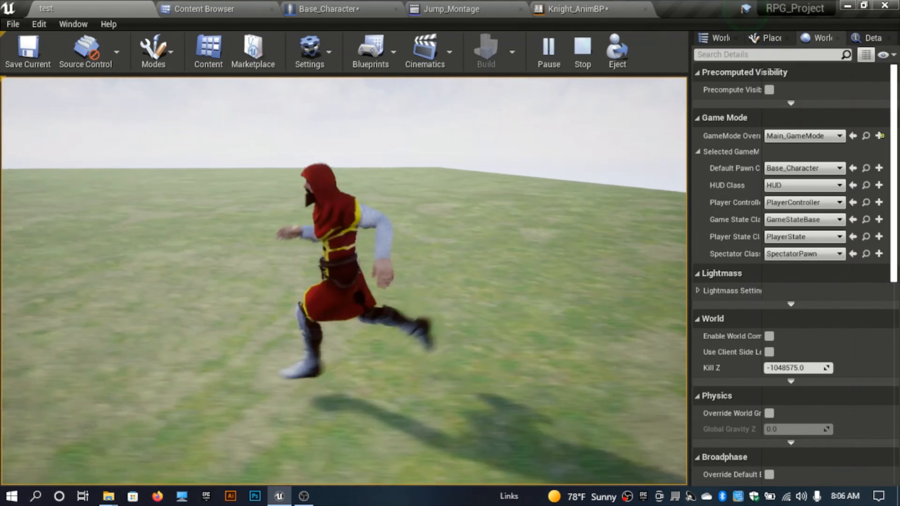
pyautogui.press('space')
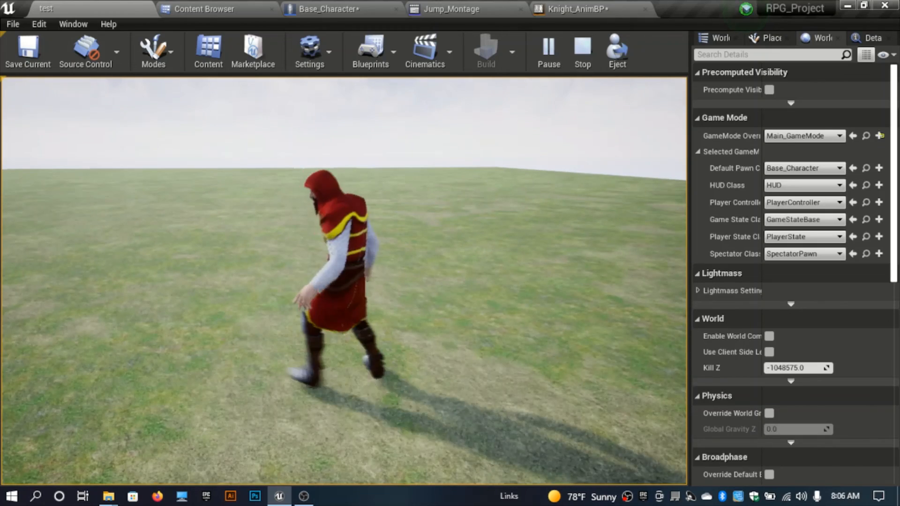
pyautogui.press('s')
pyautogui.press('space')
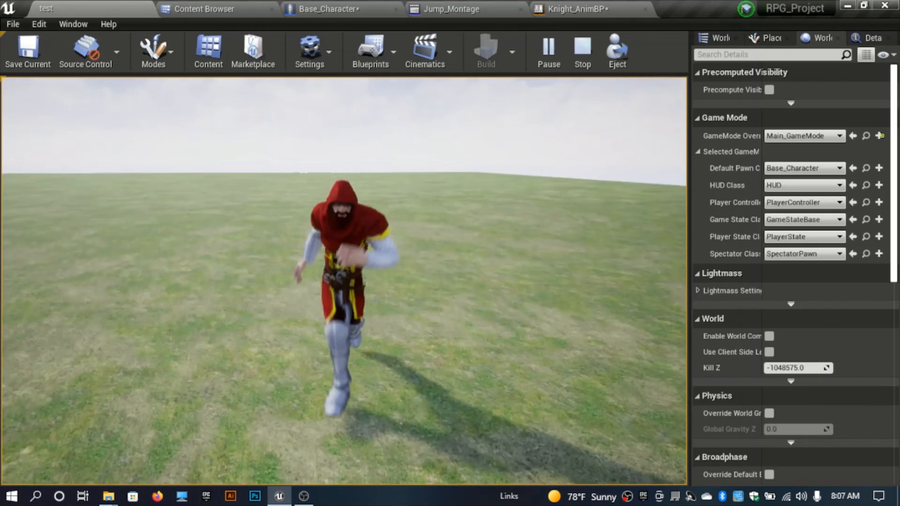
pyautogui.press('space')
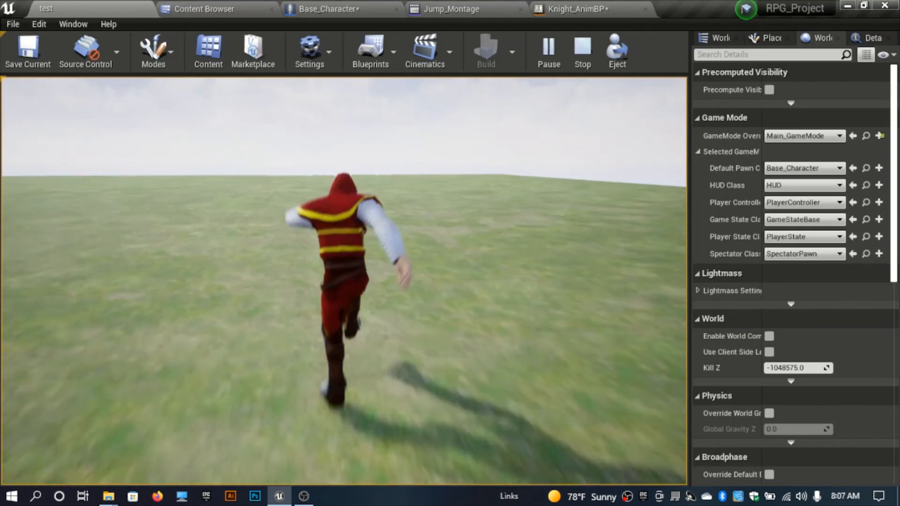
pyautogui.press('space')
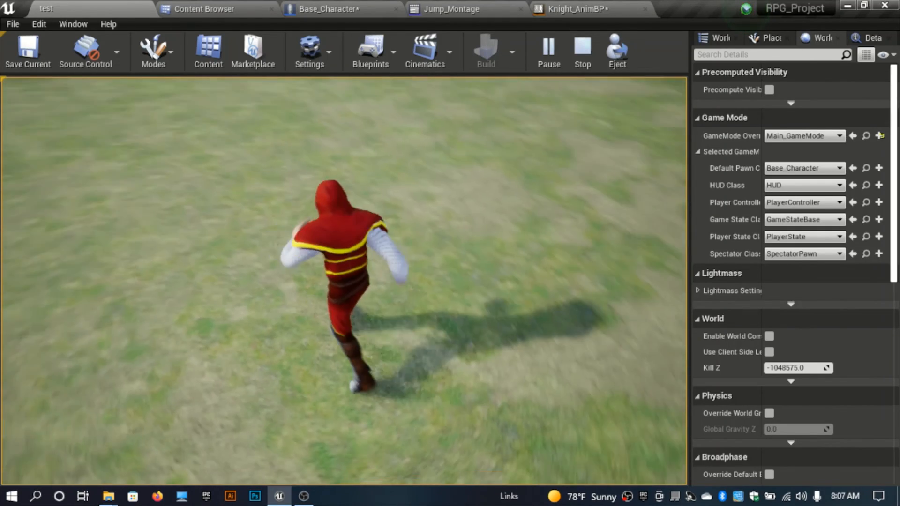
pyautogui.press('Escape')
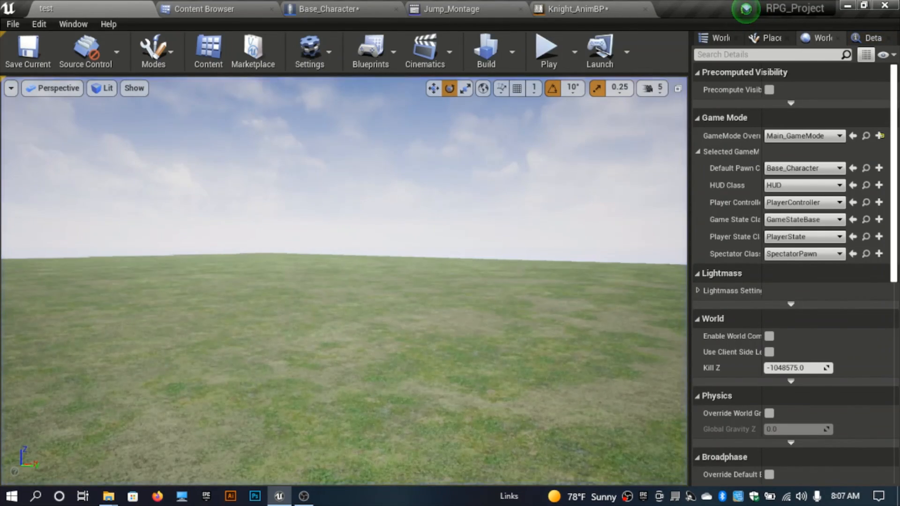
pyautogui.moveTo(369, 251); pyautogui.dragTo(350, 283, button='right')
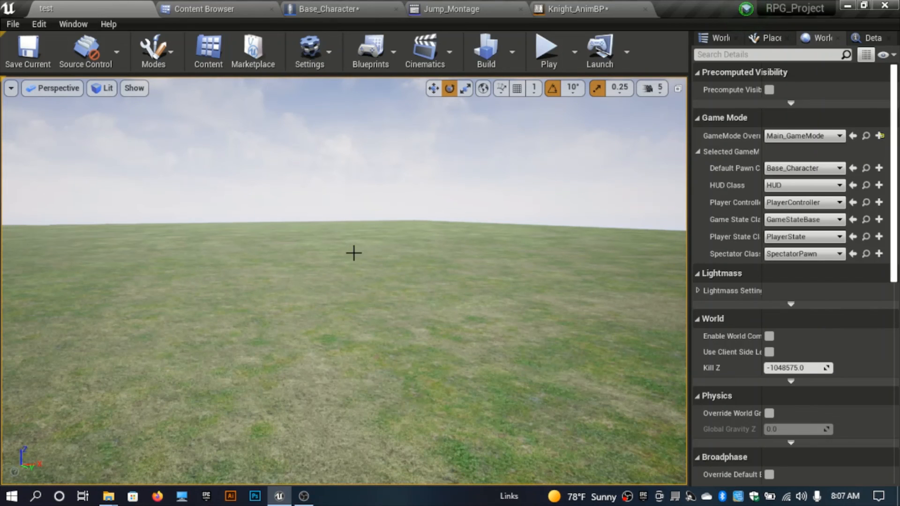